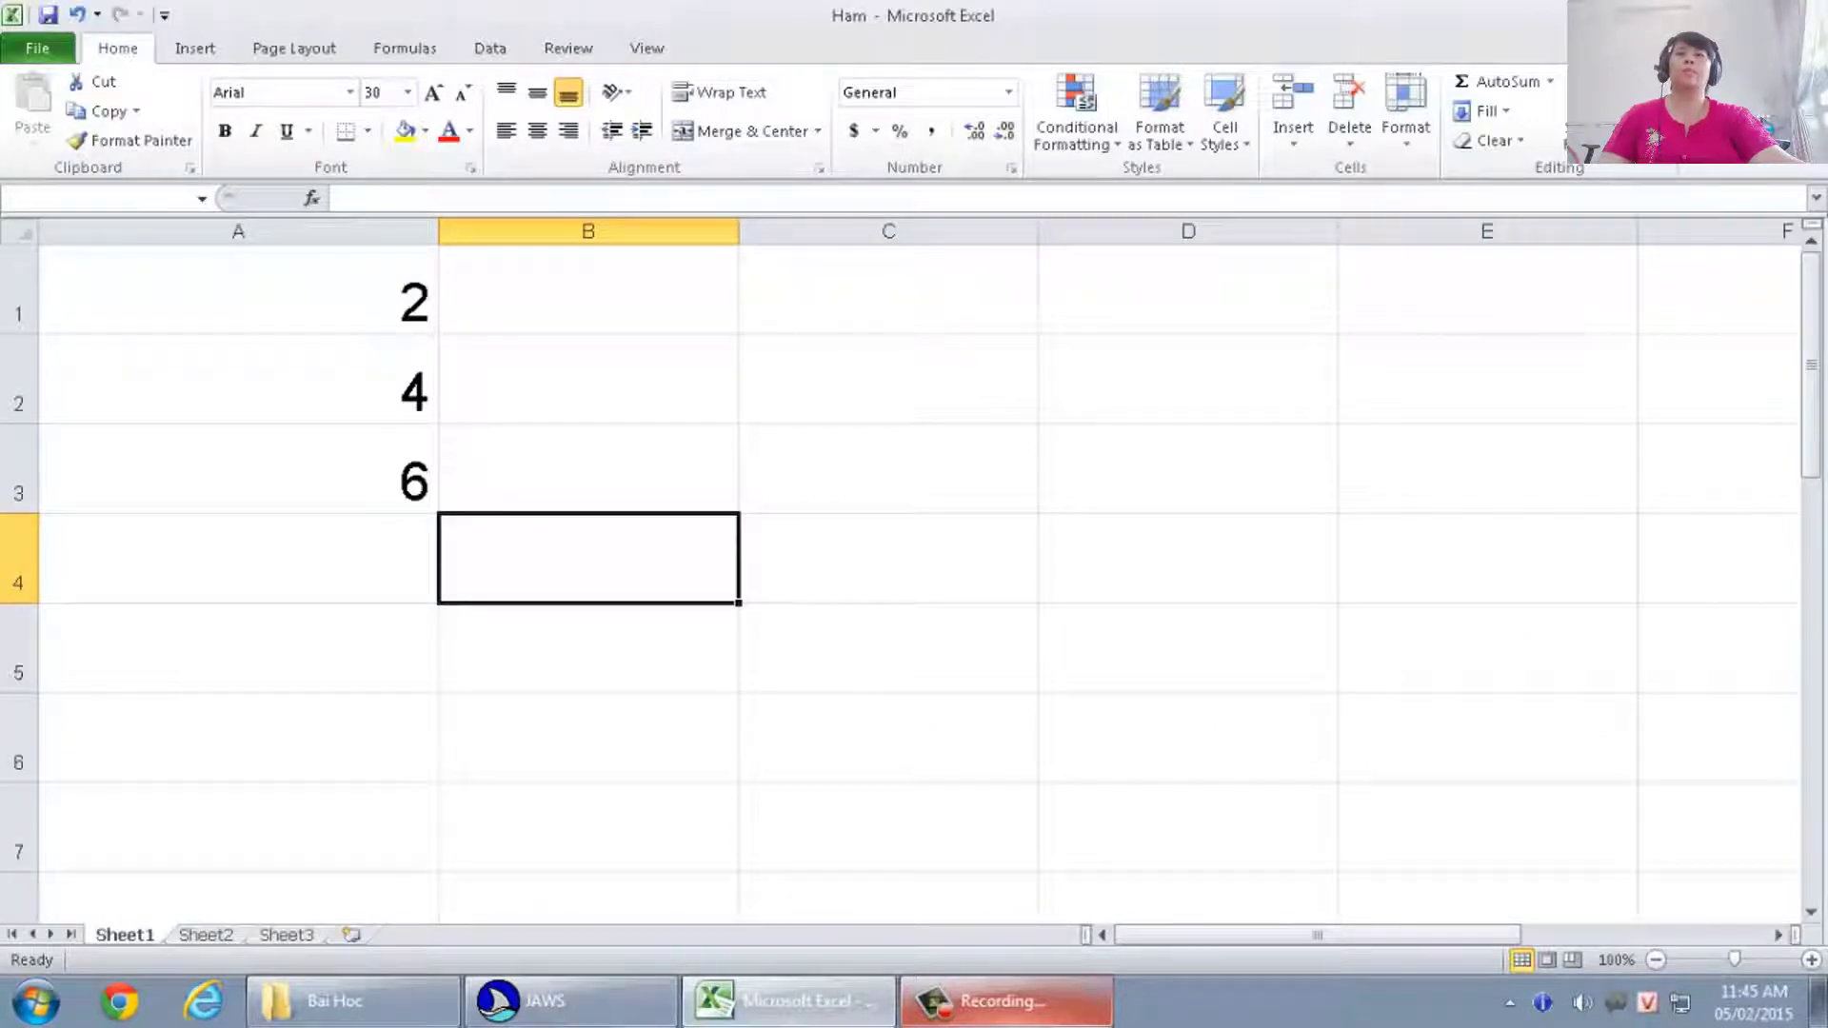
{"action": "left_click", "coordinate": [238, 290]}
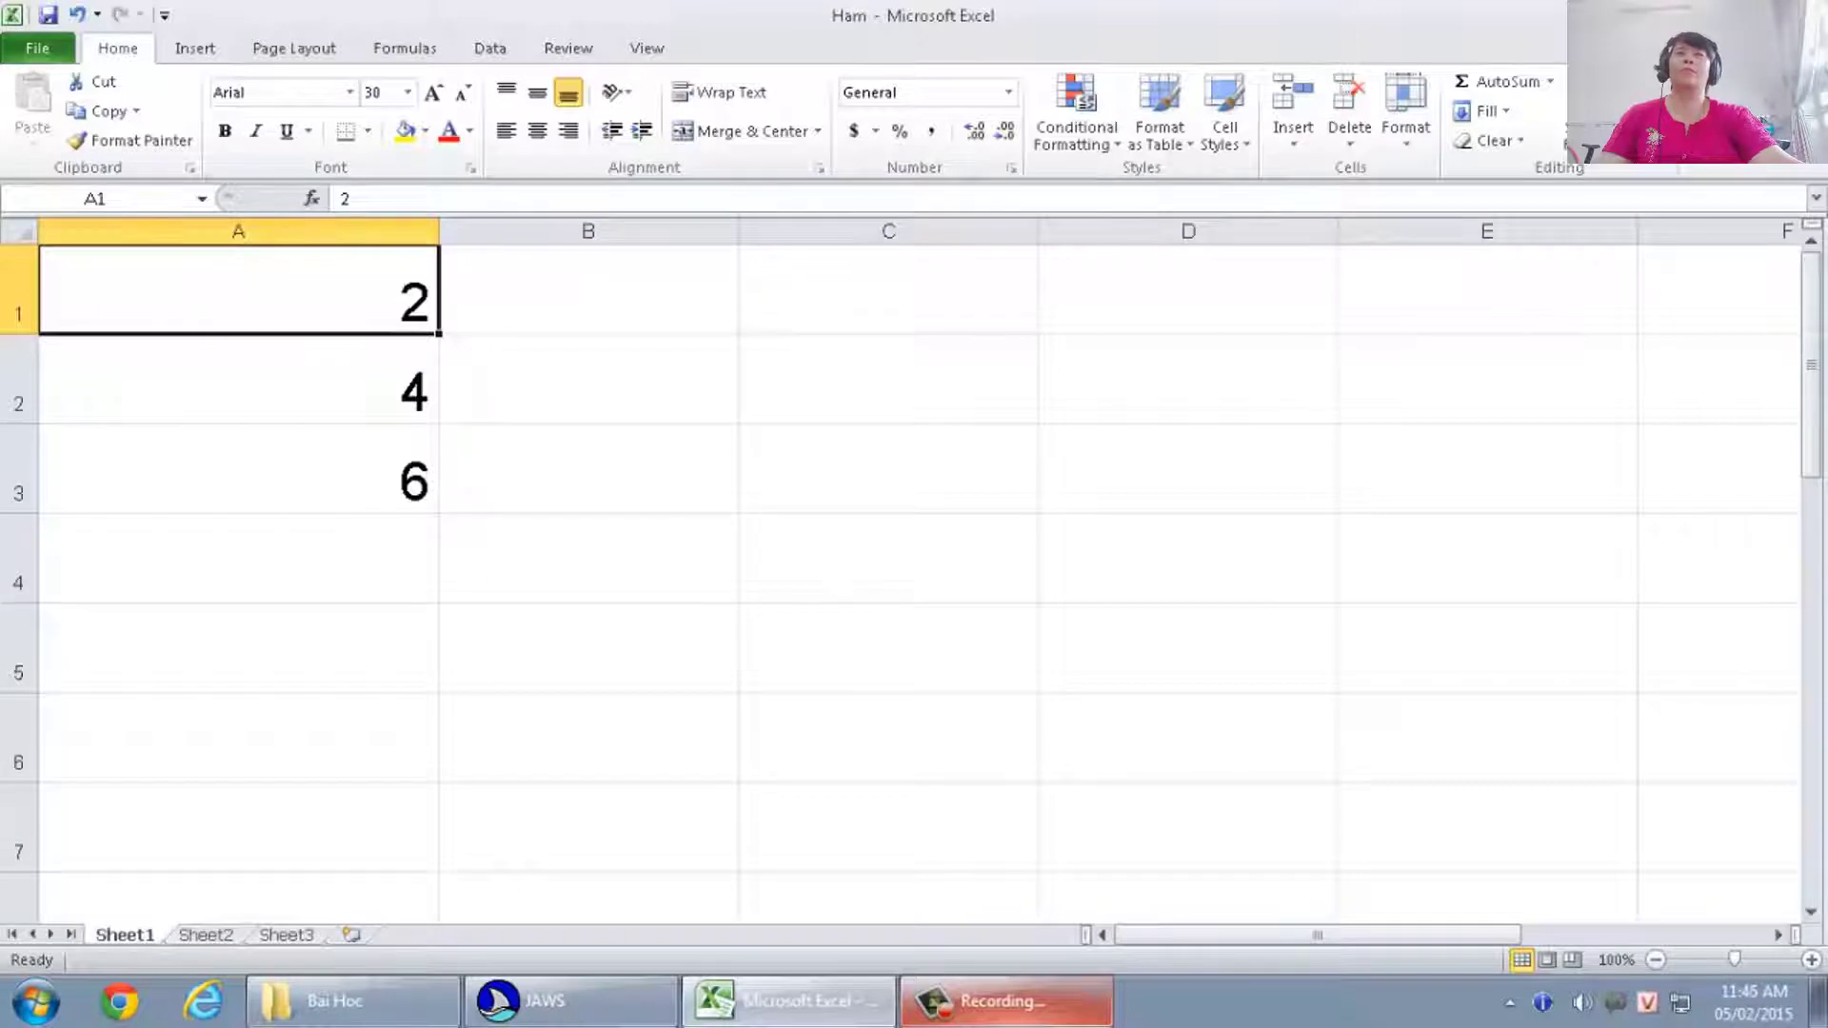
{"action": "left_click", "coordinate": [238, 379]}
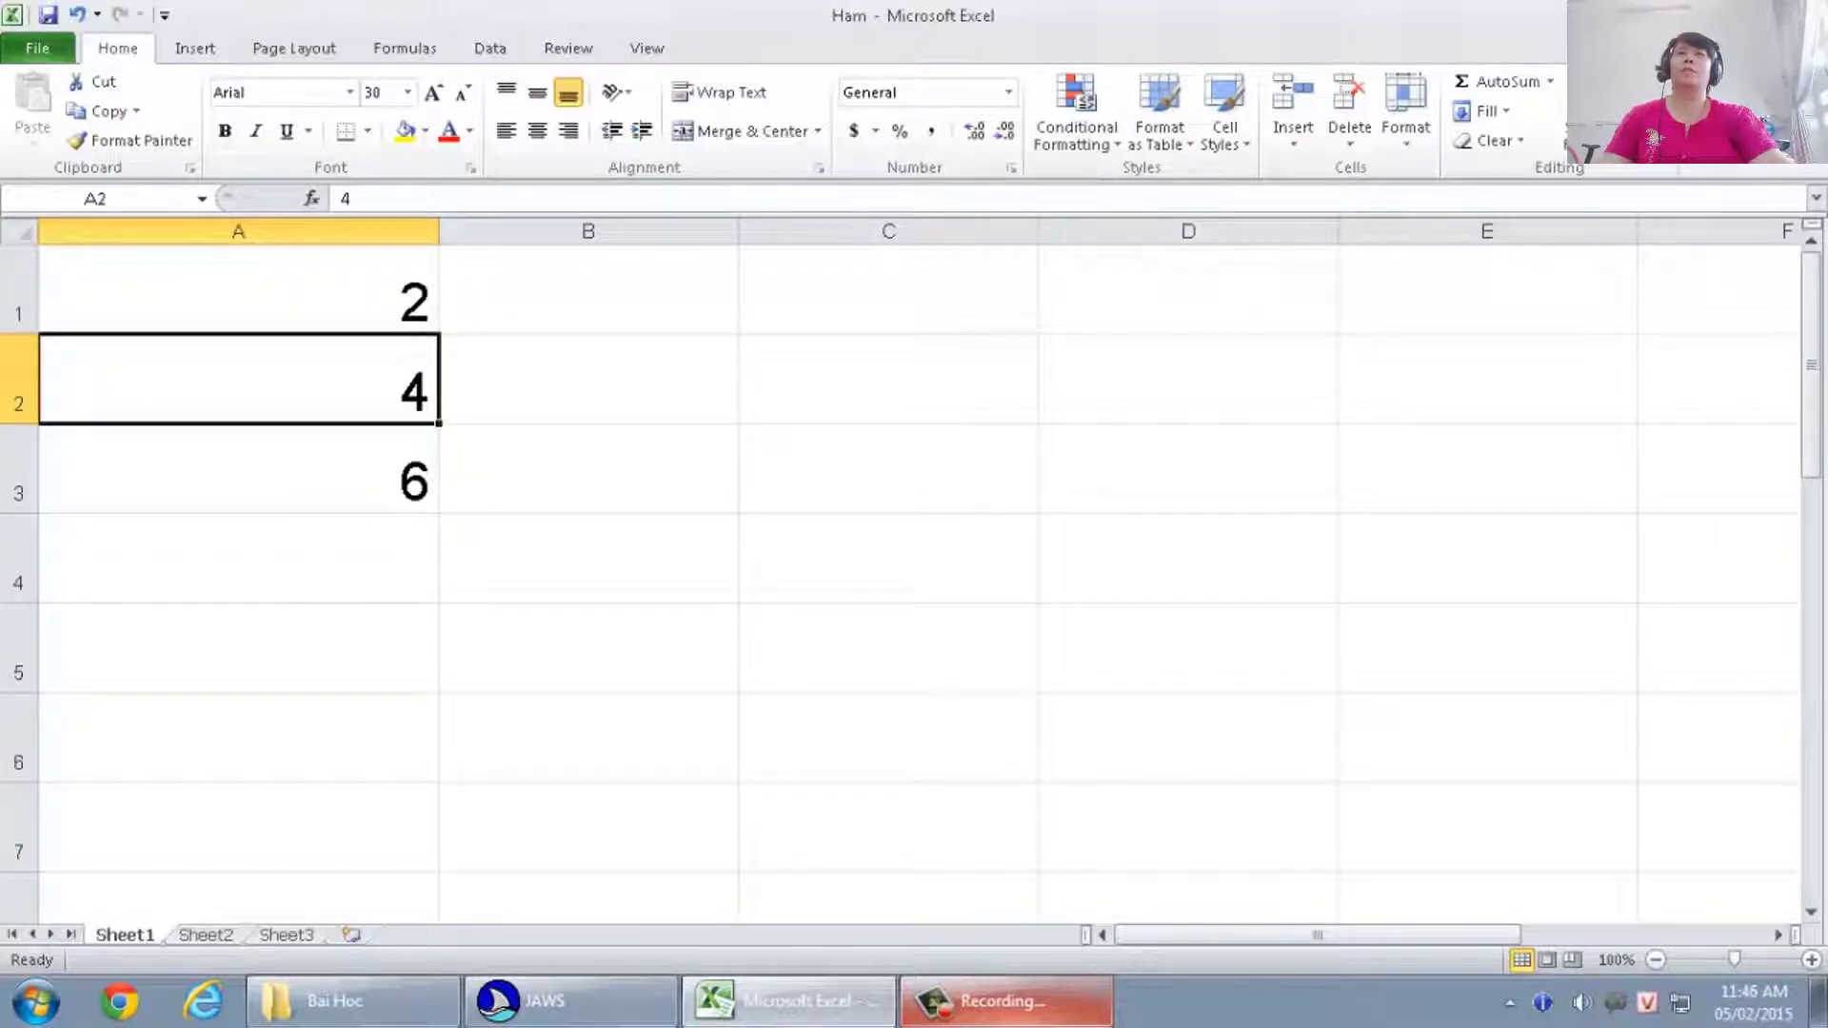
{"action": "left_click", "coordinate": [238, 469]}
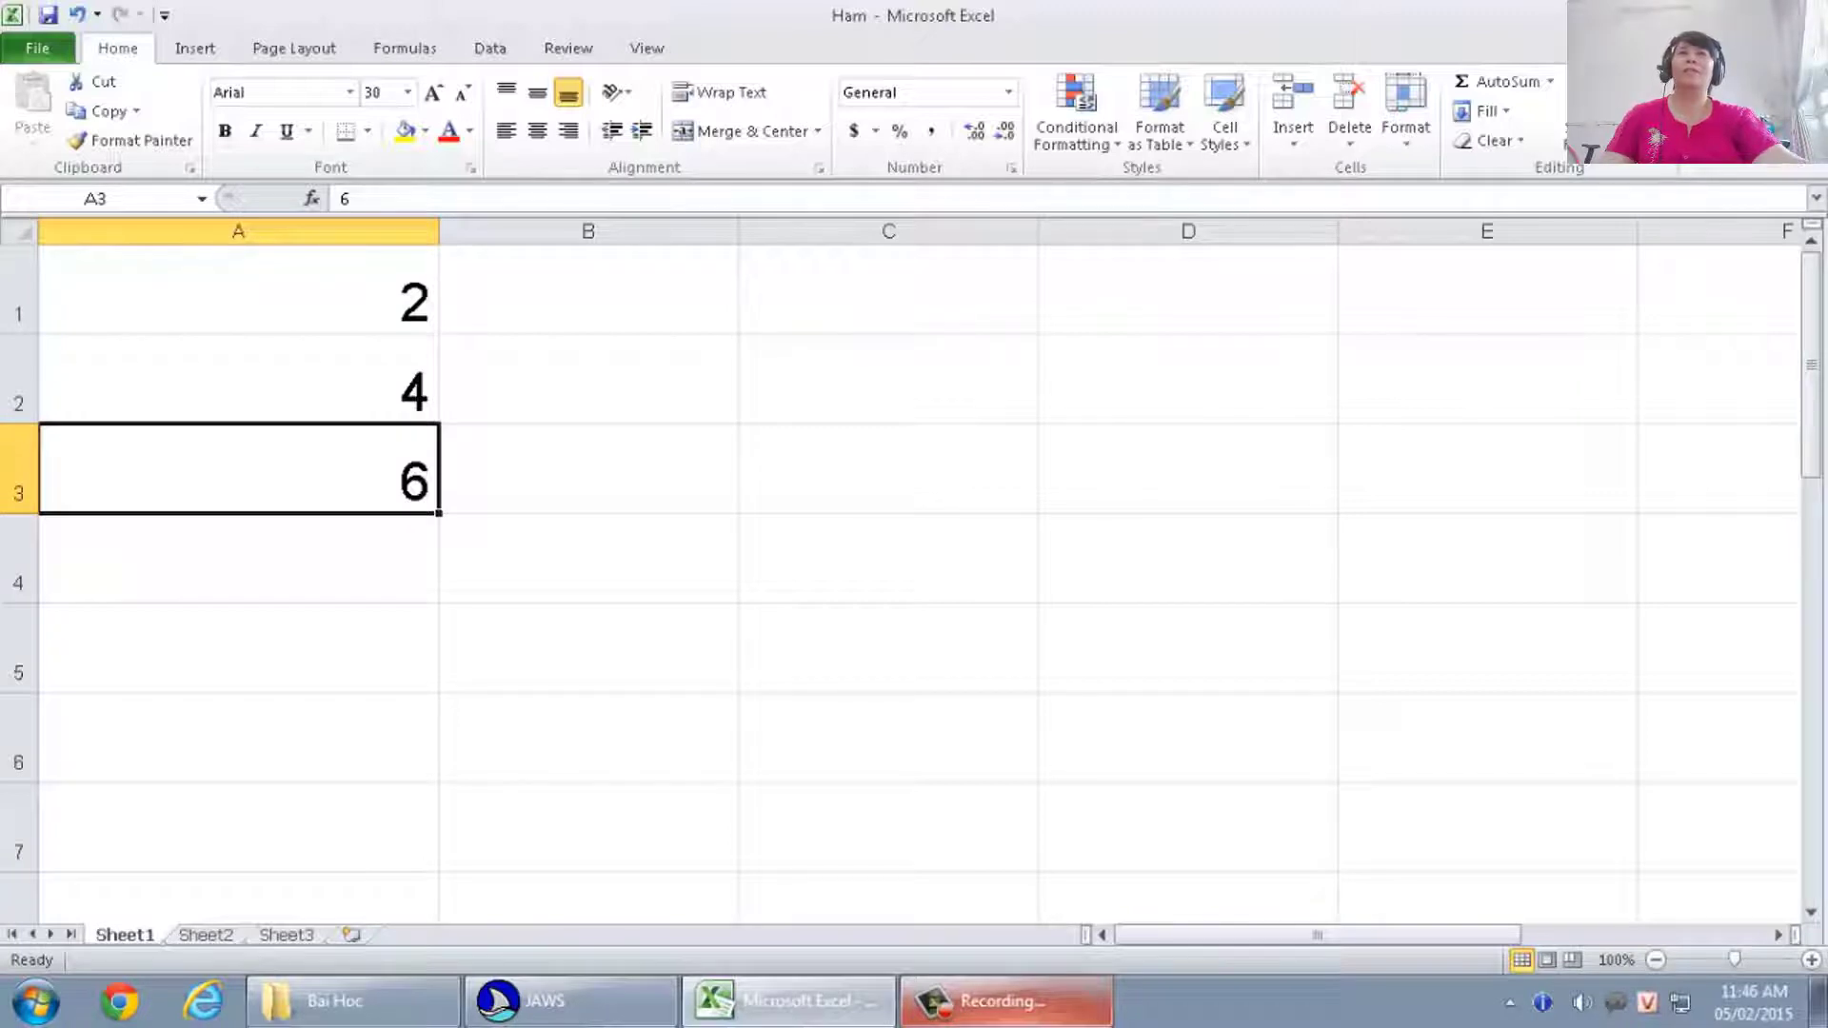
{"action": "left_click", "coordinate": [238, 558]}
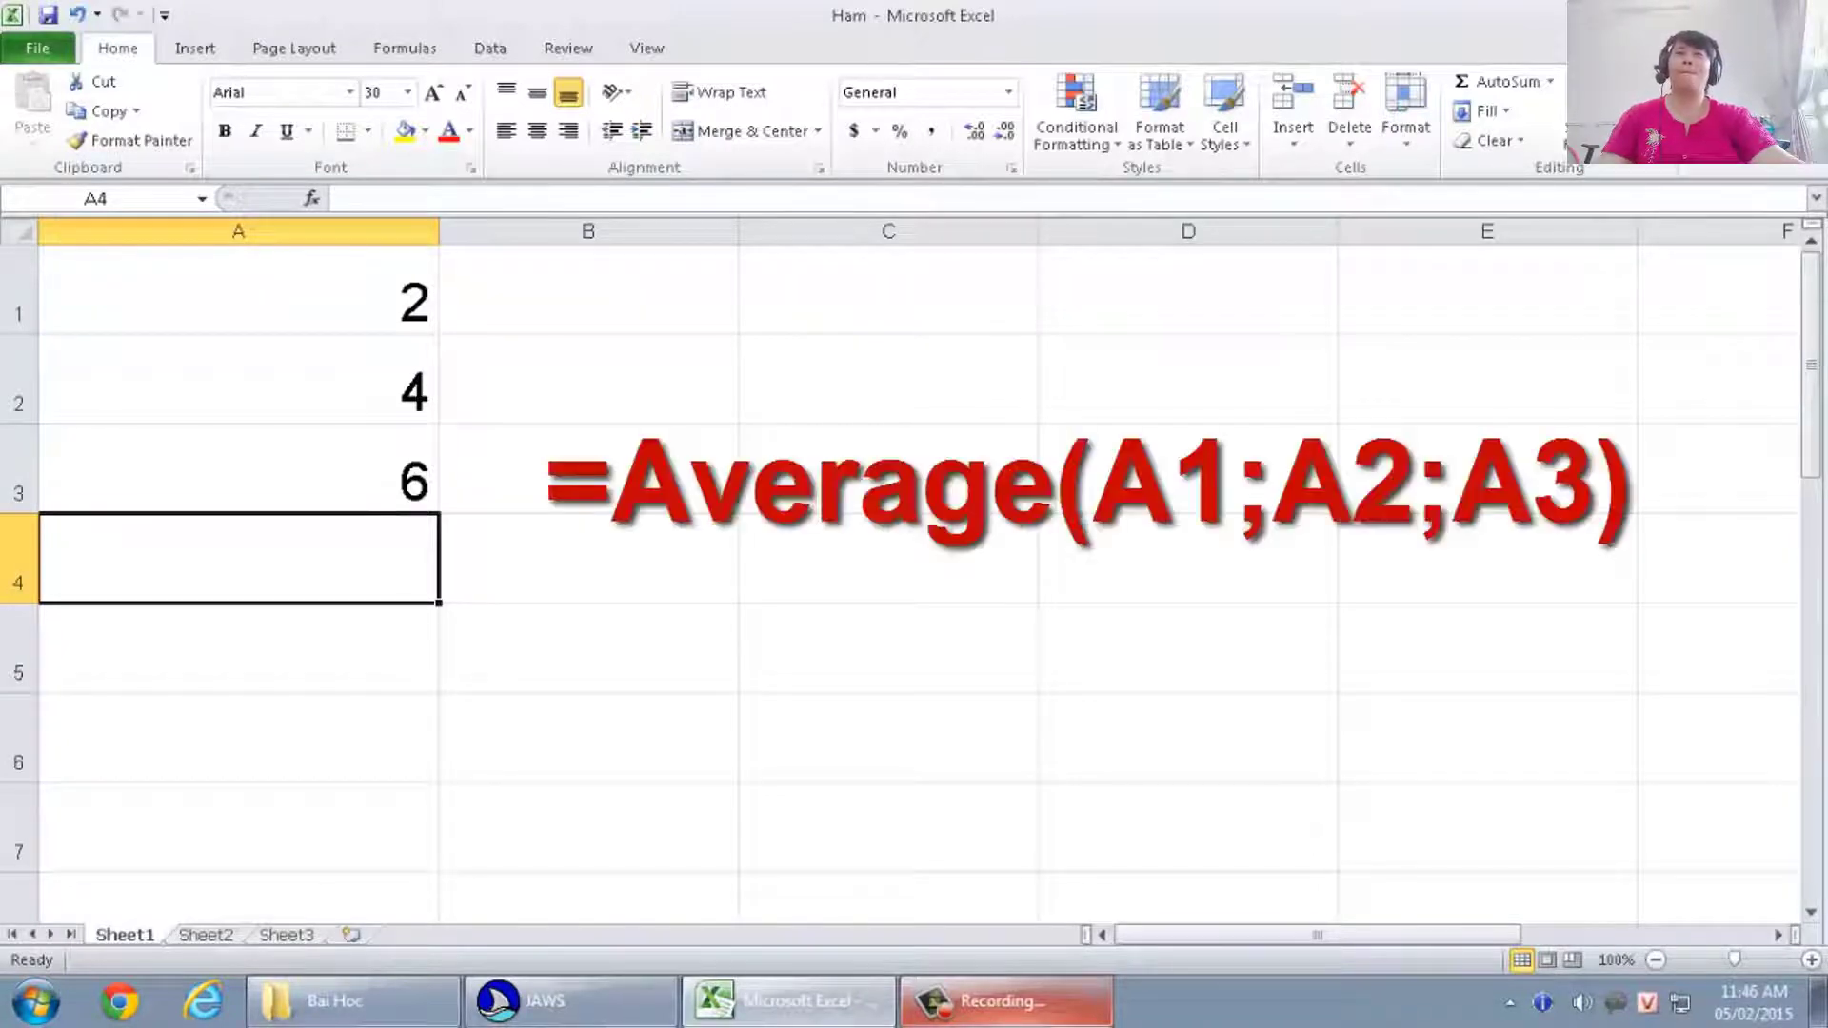
- Enter =average(a1;a2;a3) in A4 so it shows 4
{"action": "type", "text": "="}
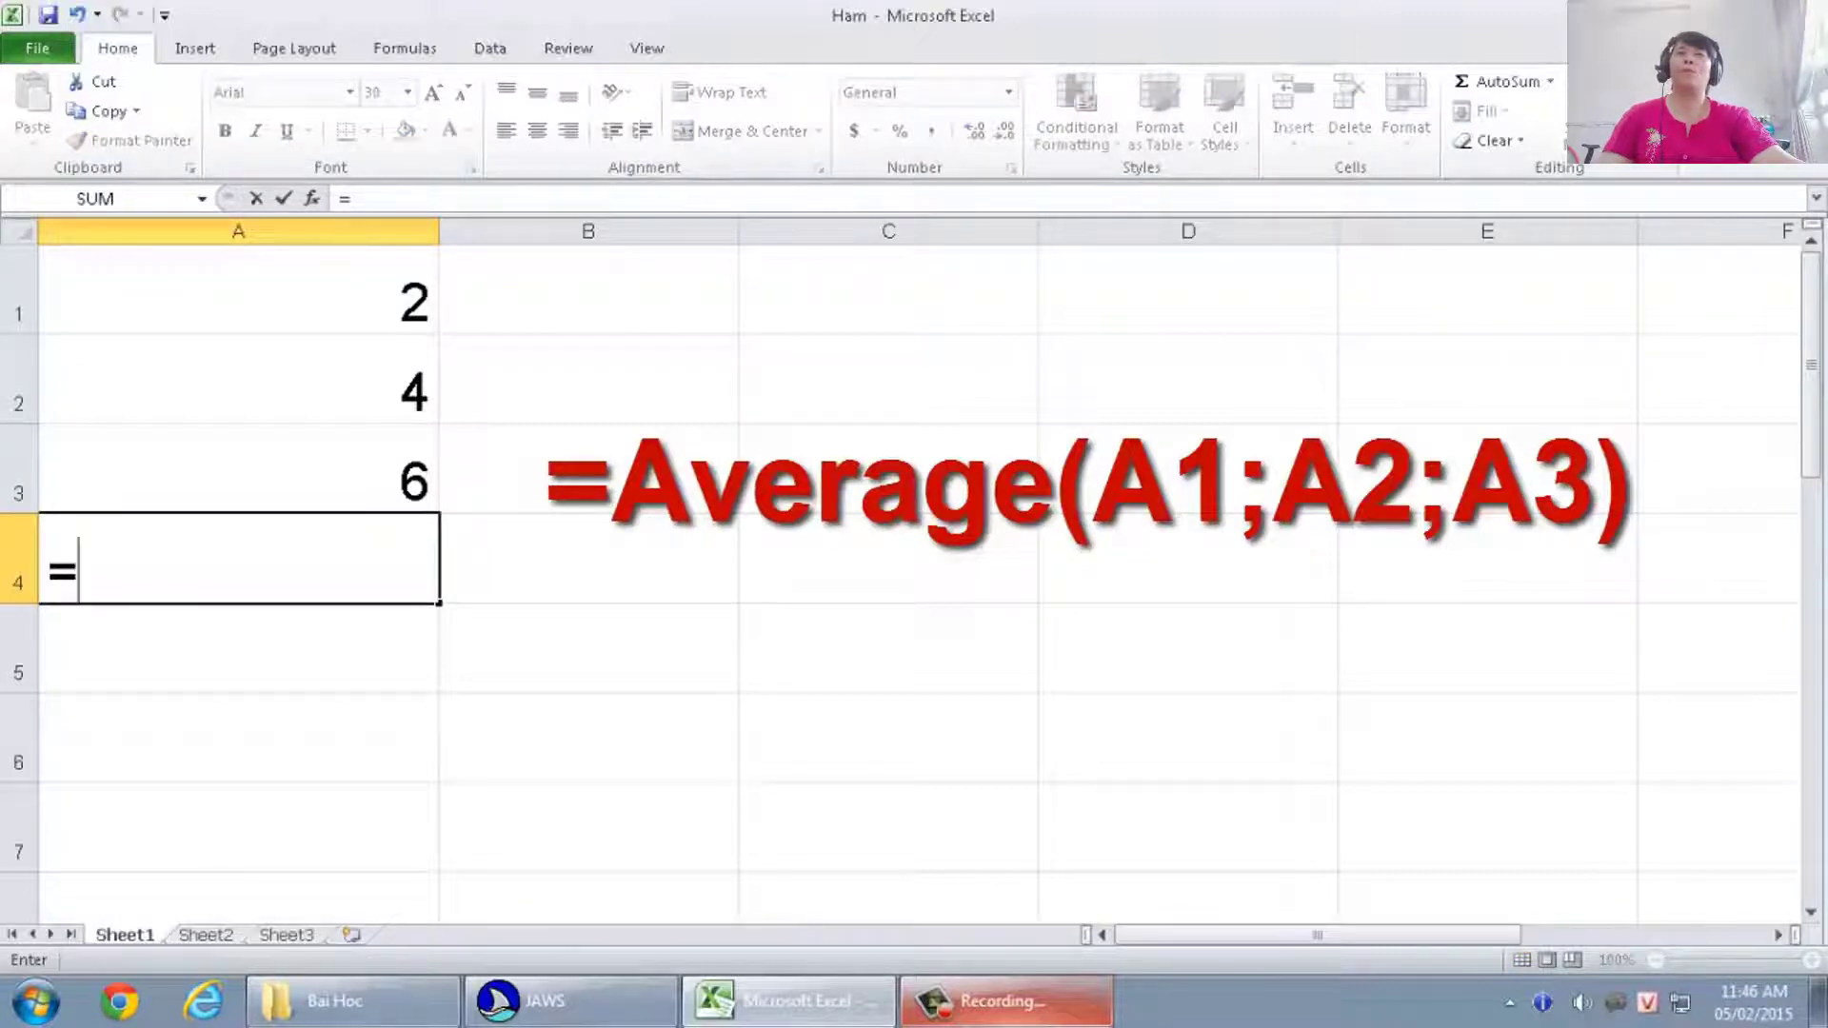
{"action": "type", "text": "a"}
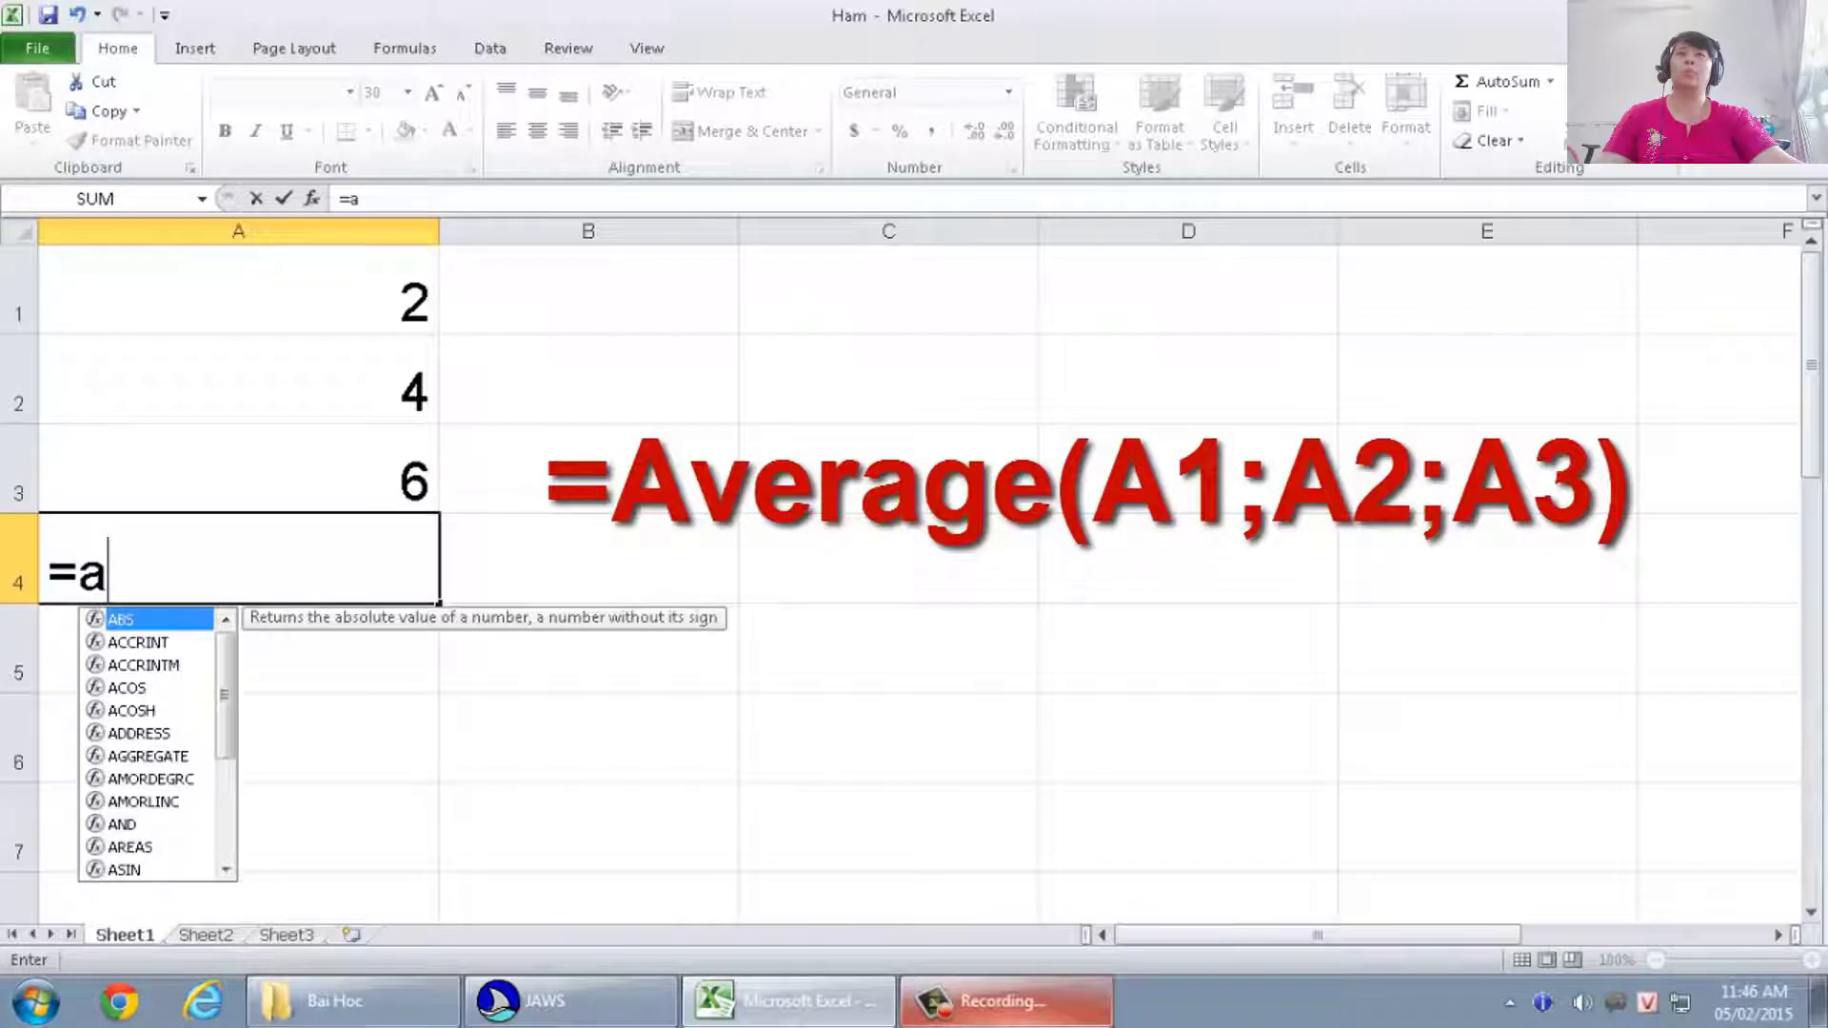
{"action": "type", "text": "ve"}
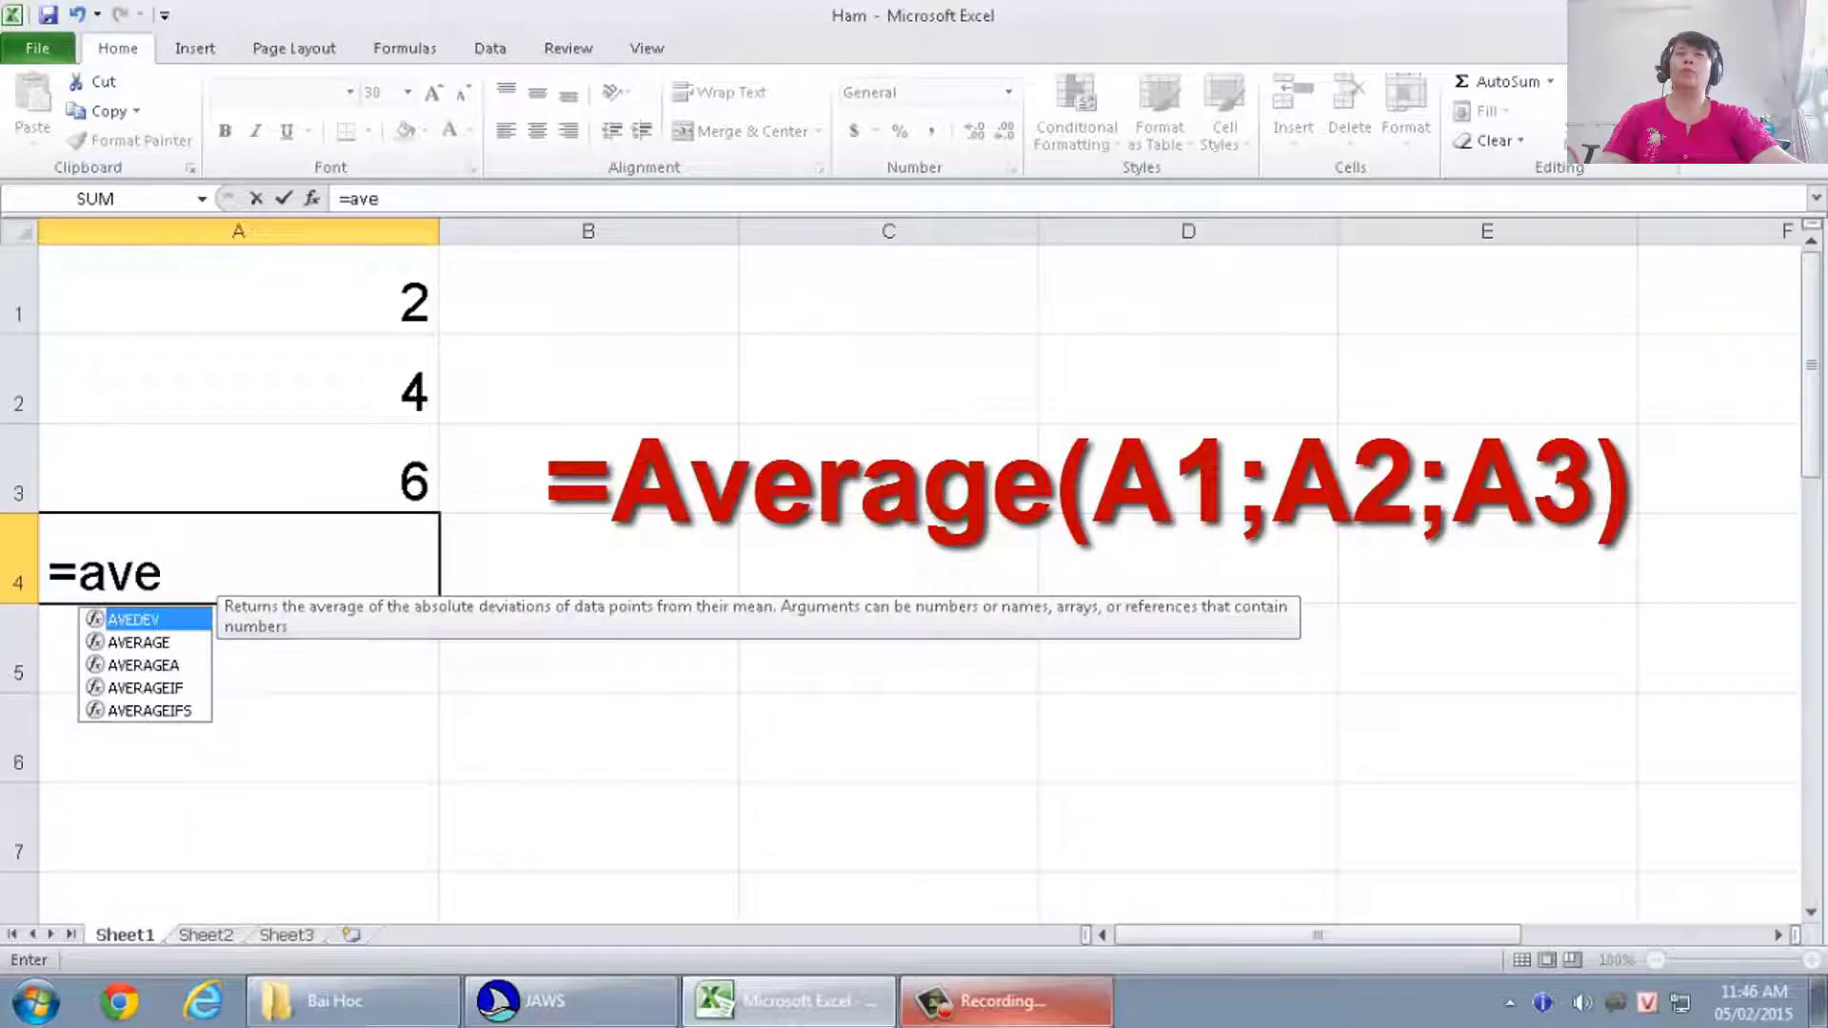
{"action": "type", "text": "r"}
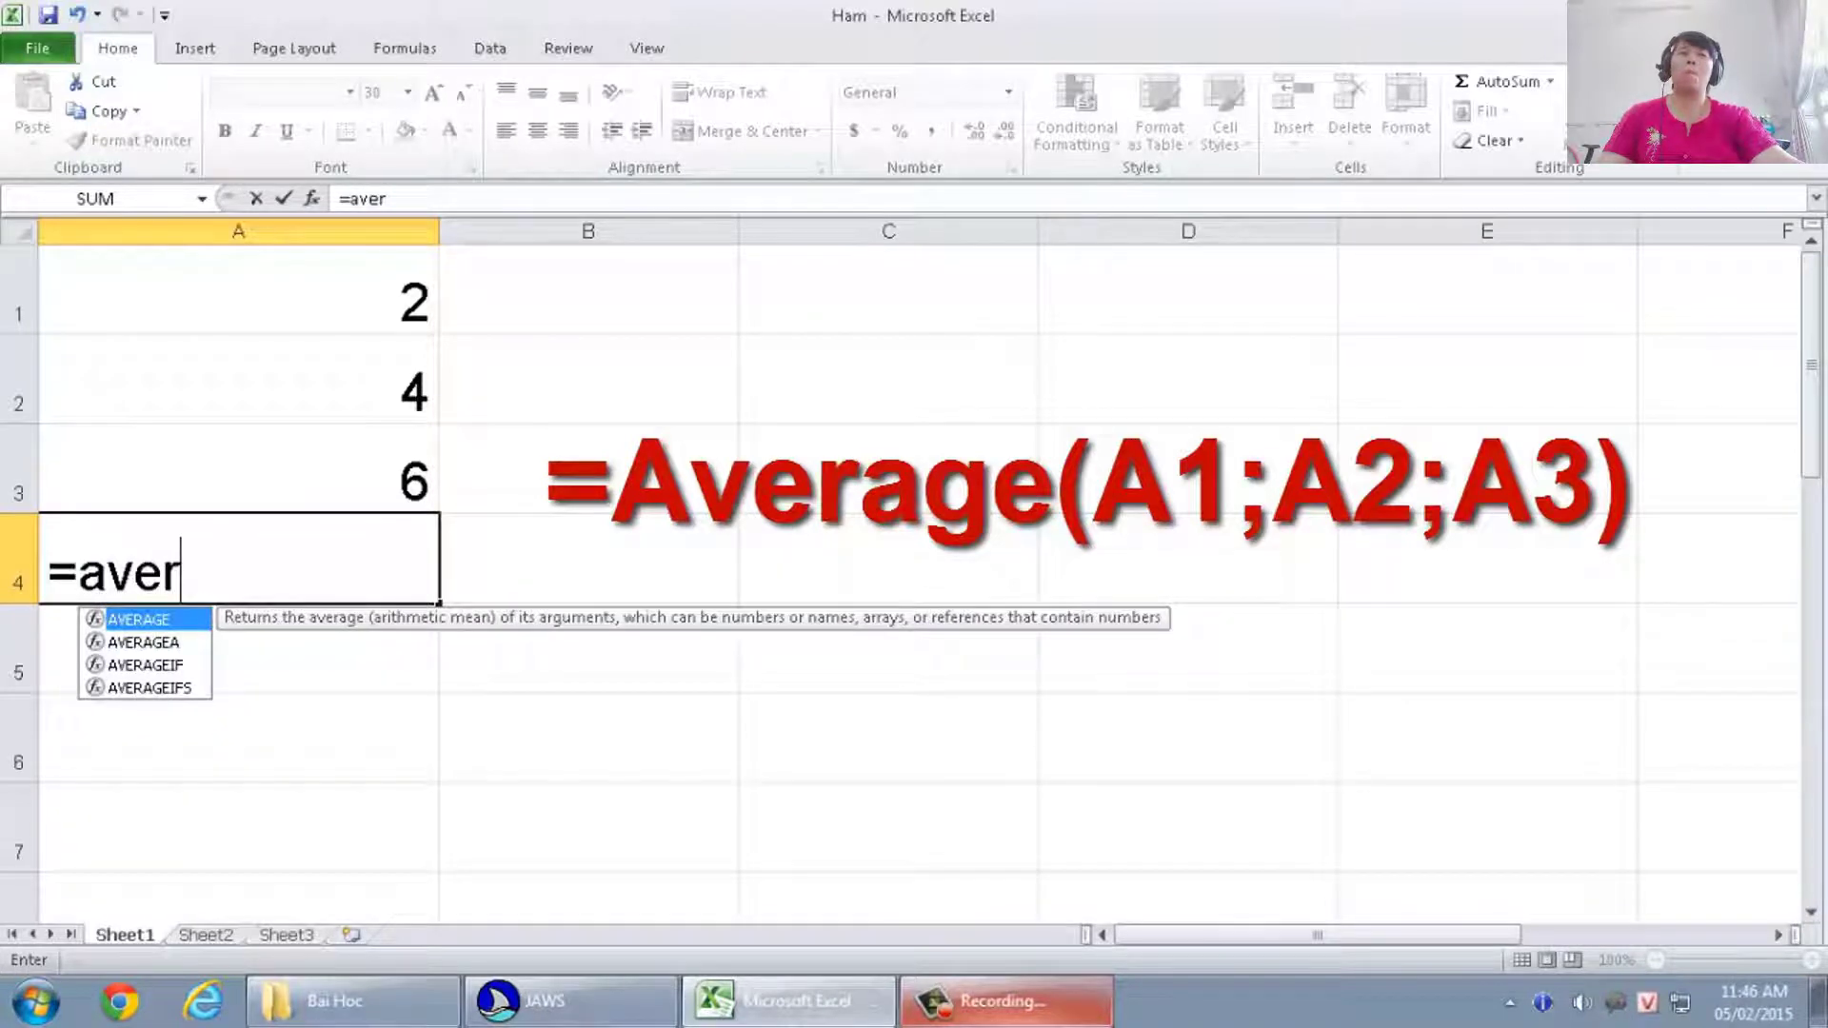
{"action": "type", "text": "age"}
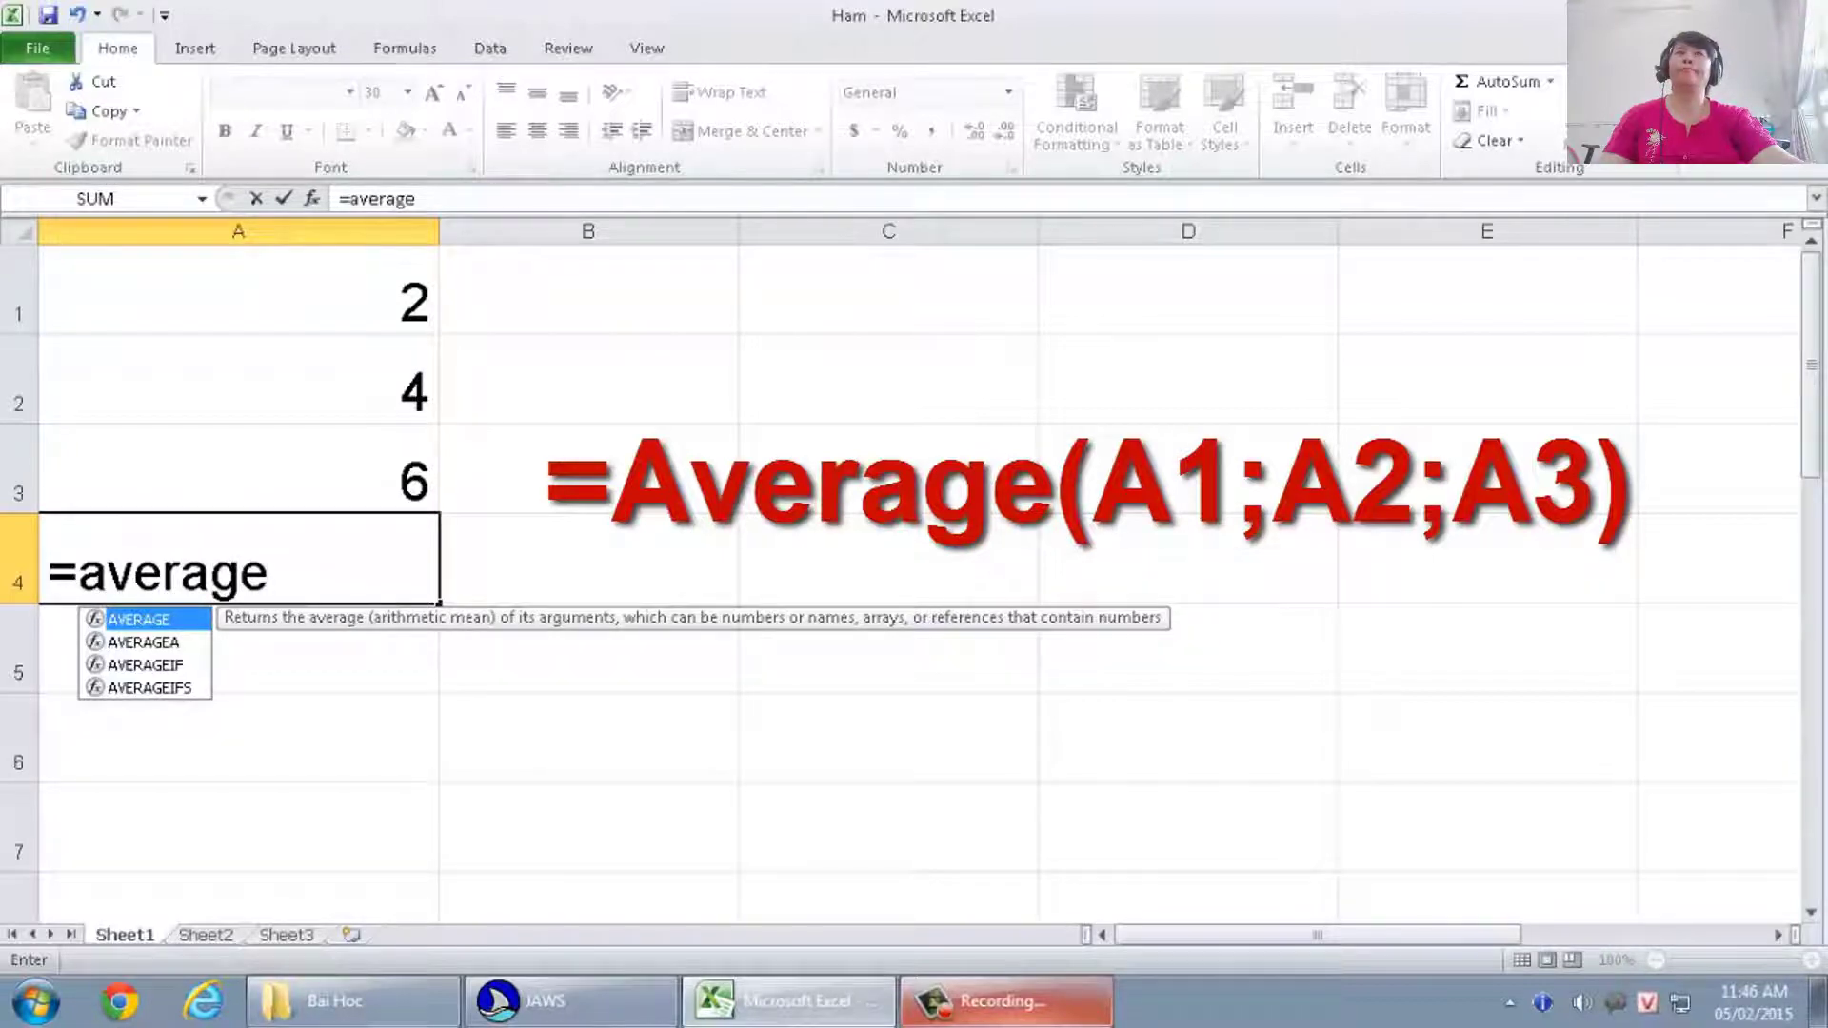
{"action": "type", "text": "("}
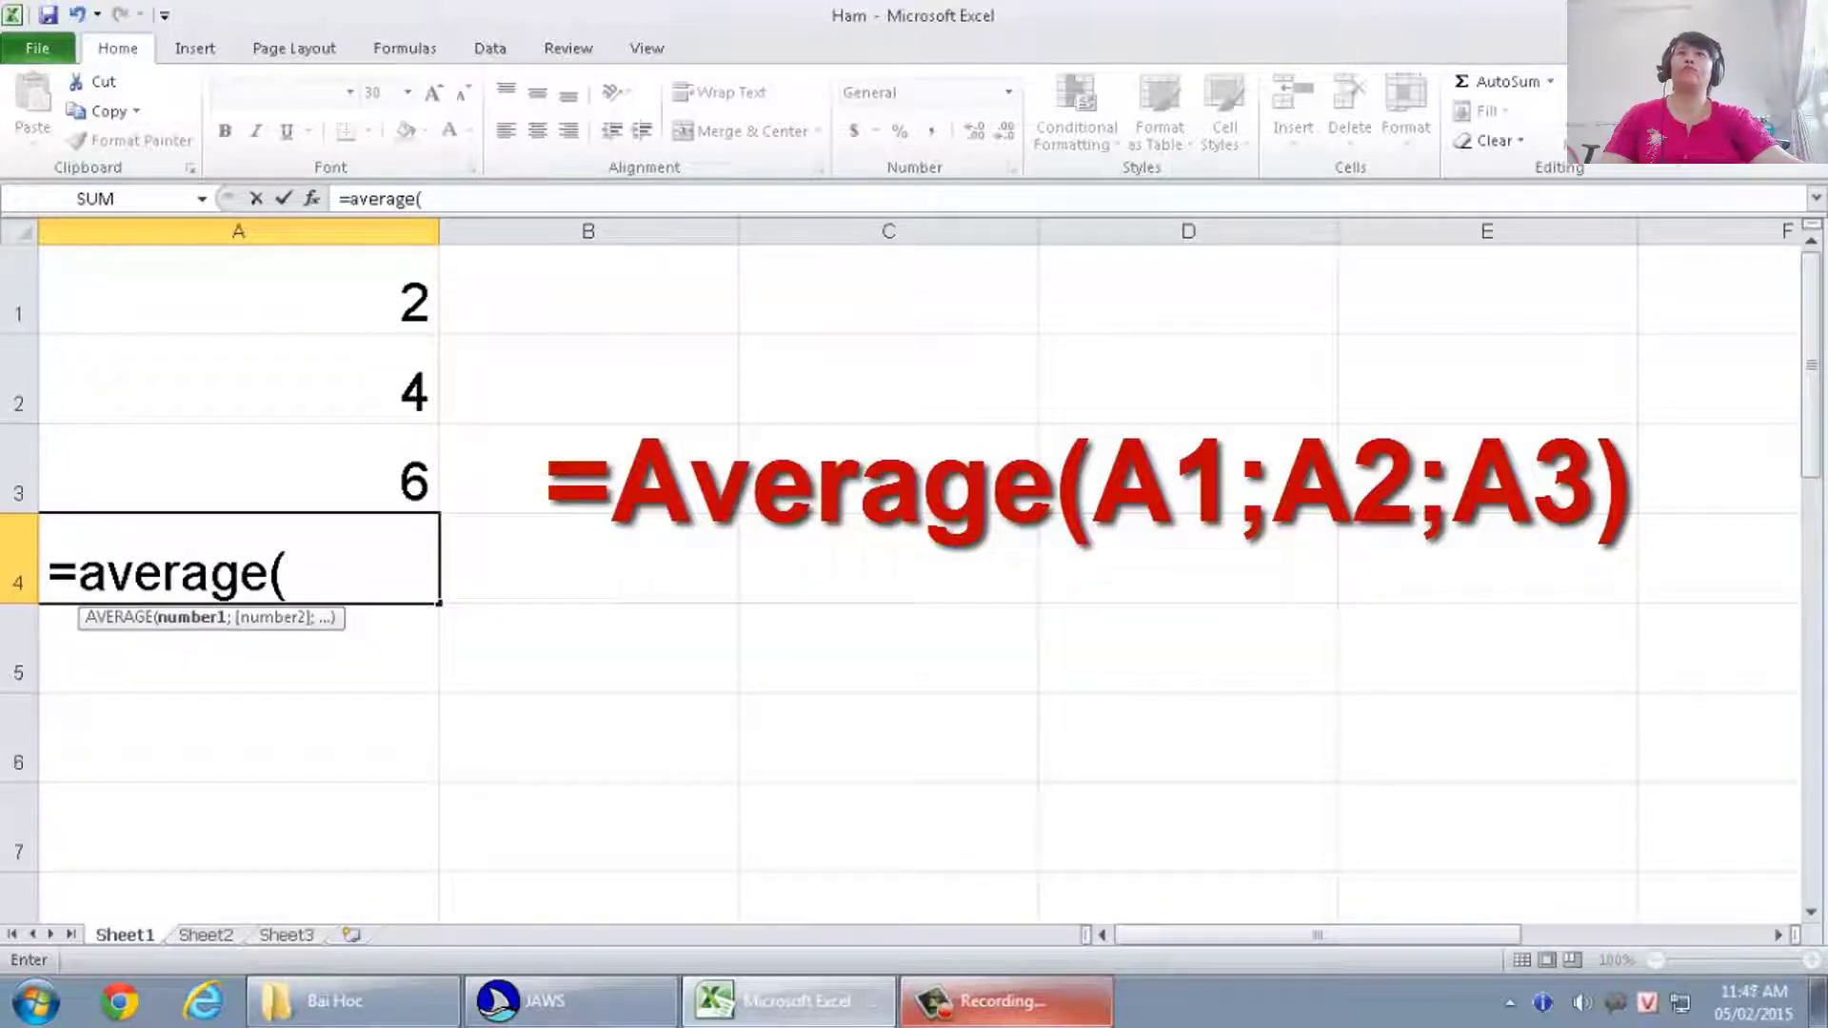
{"action": "type", "text": "a1"}
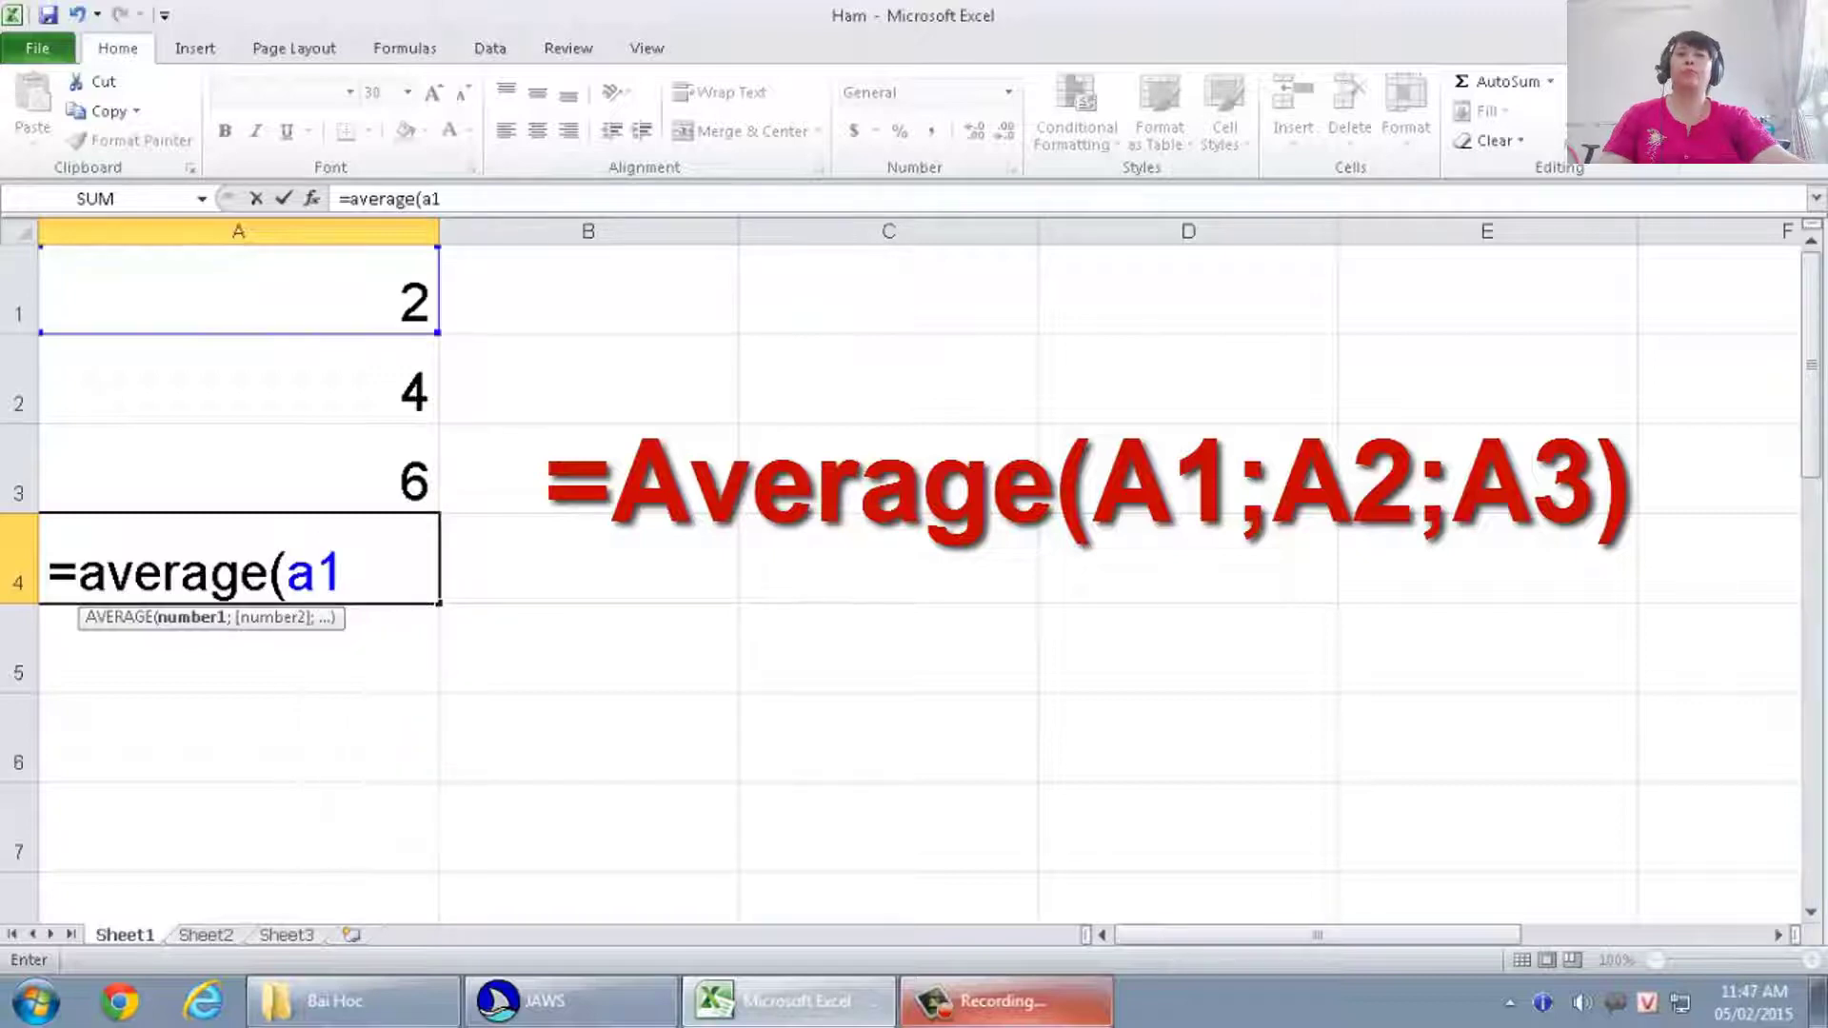
{"action": "type", "text": ";"}
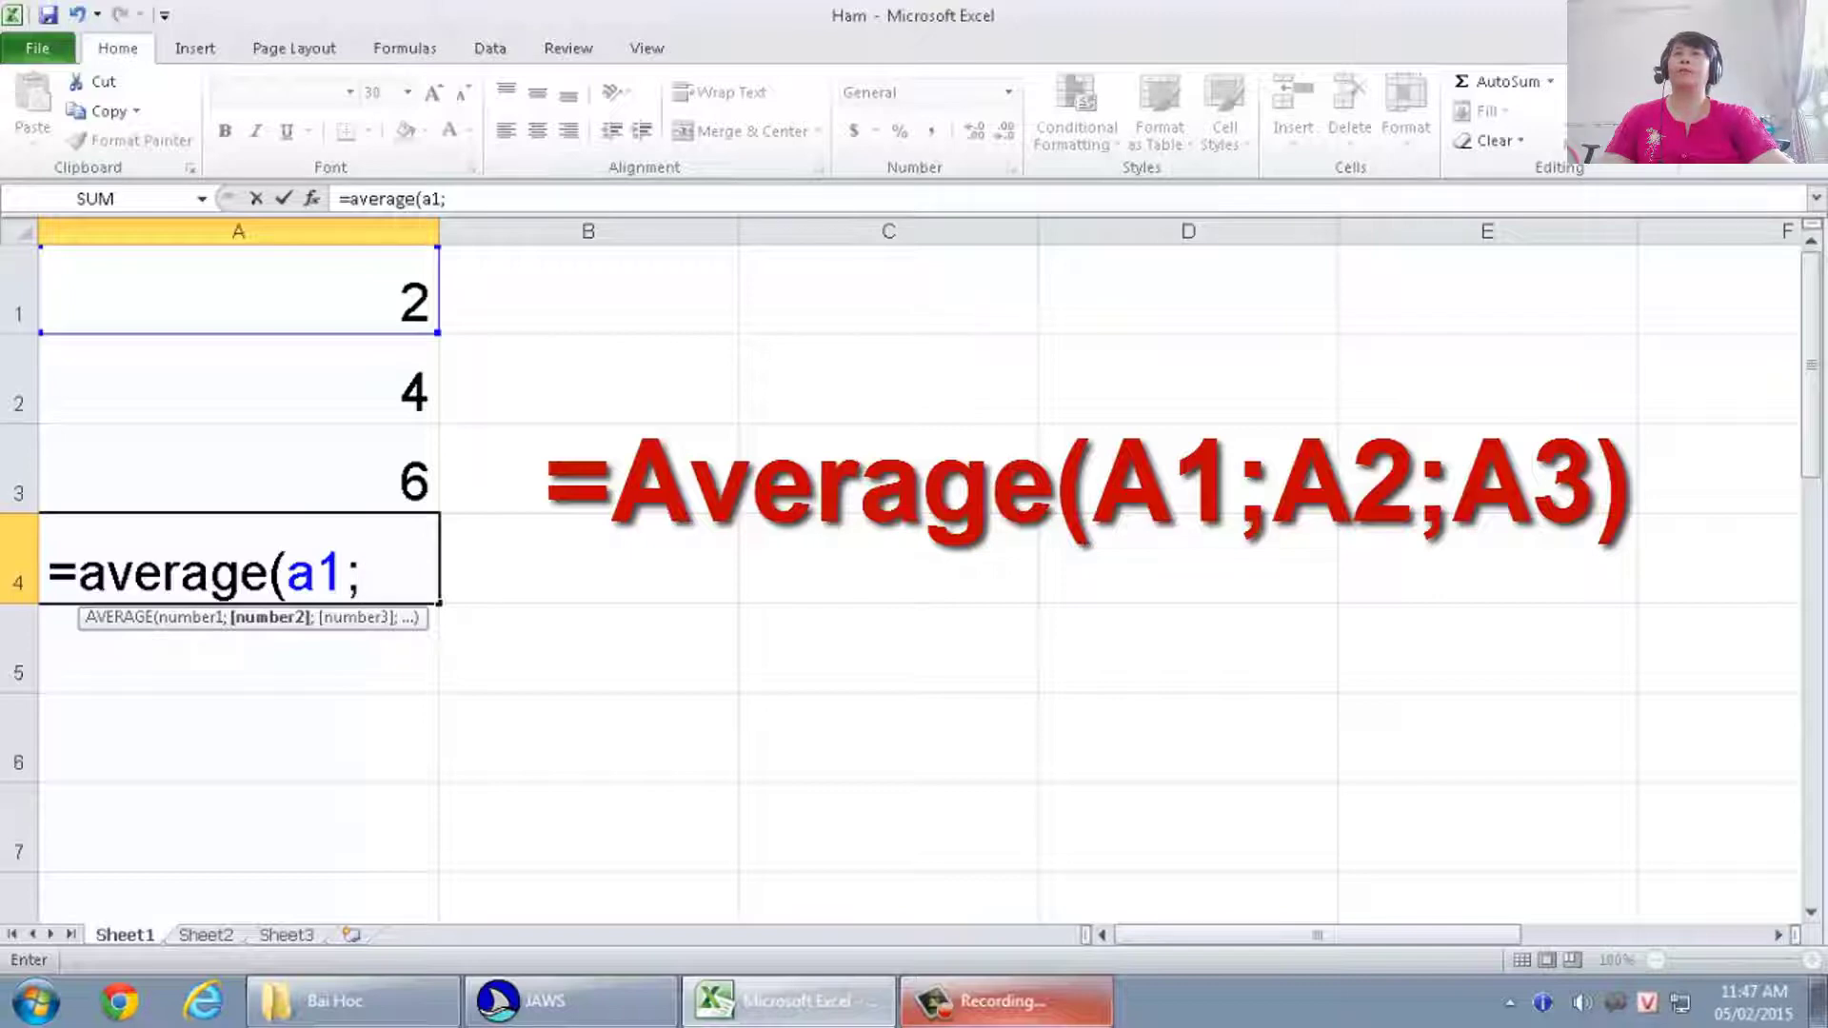
{"action": "type", "text": "a2"}
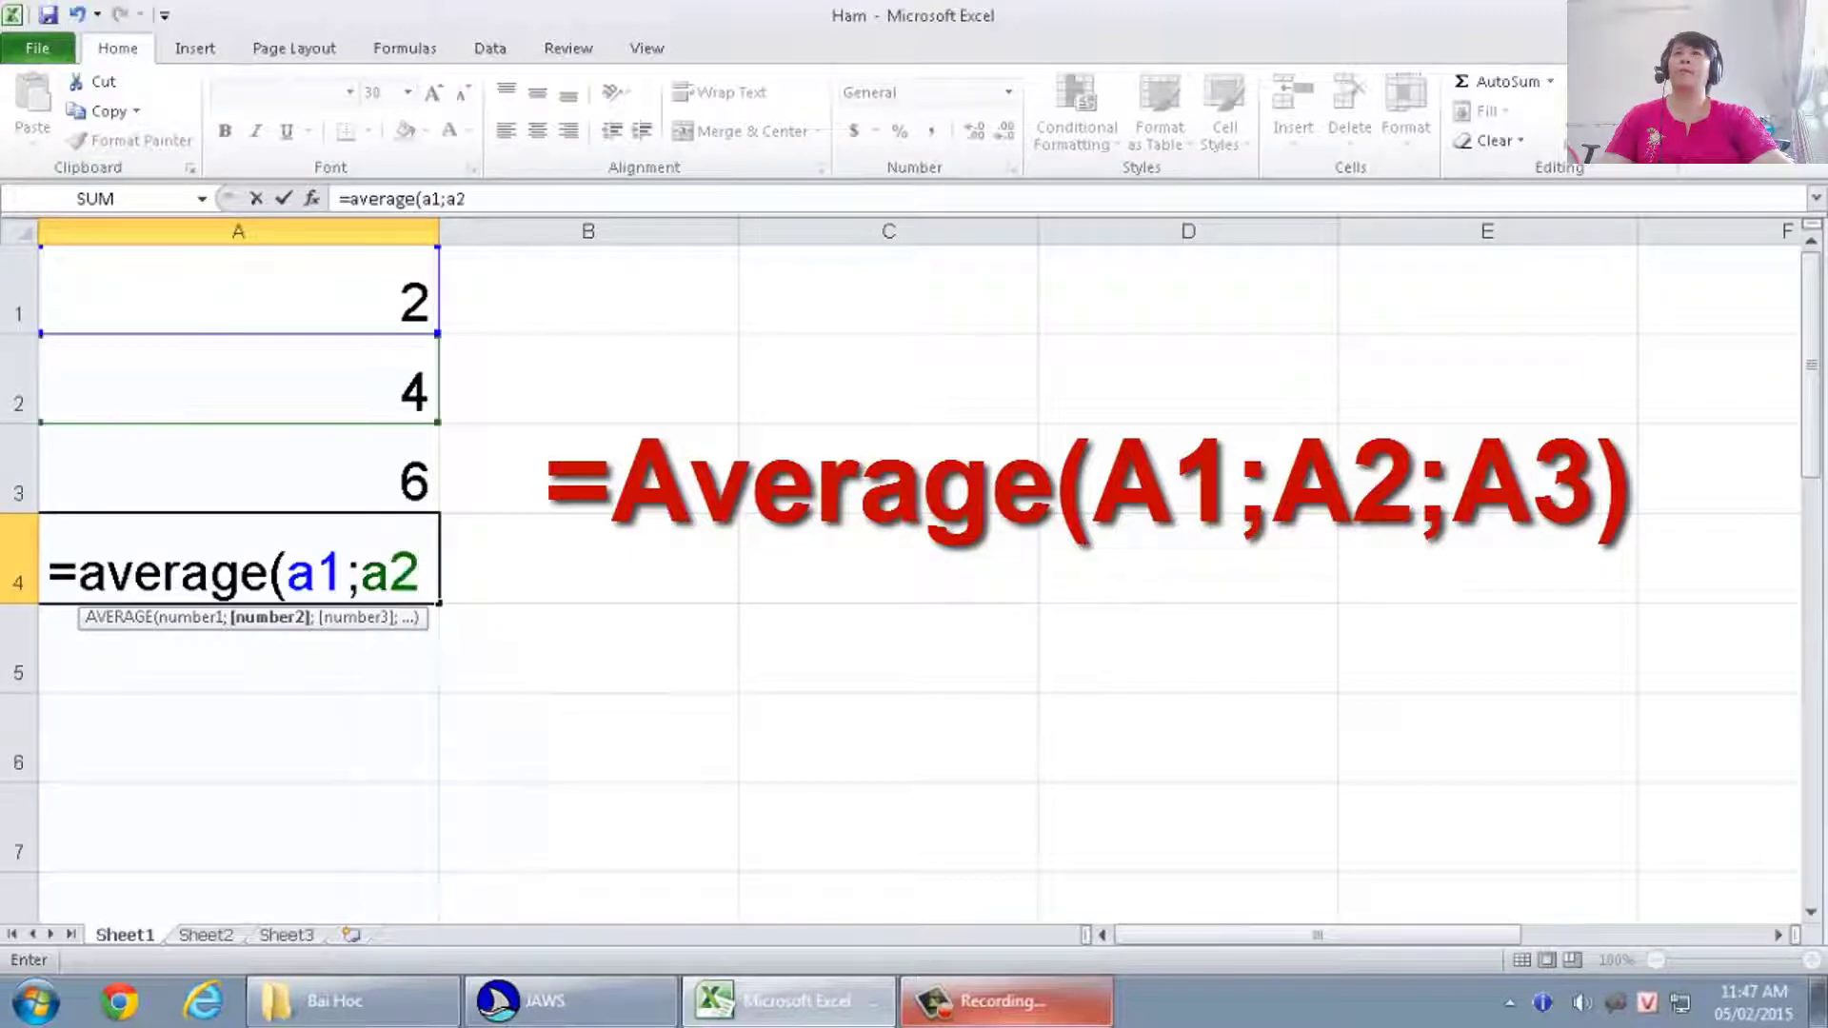
{"action": "type", "text": ";"}
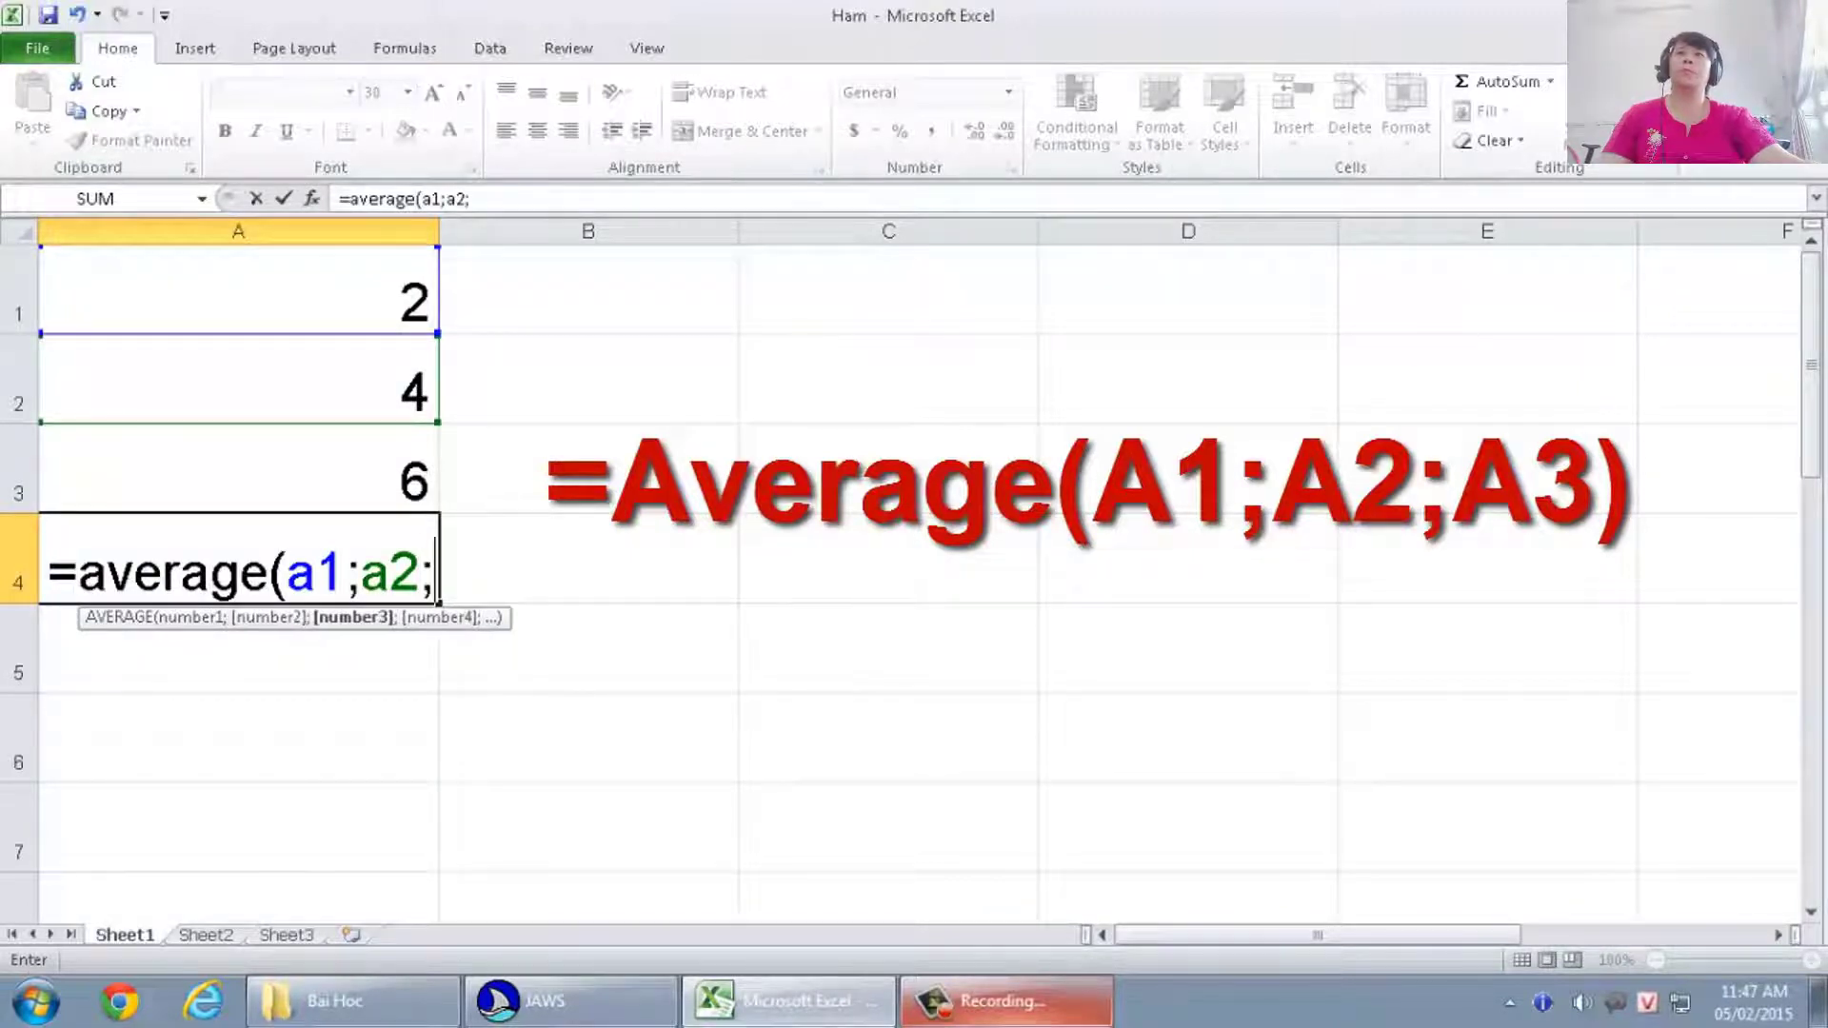
{"action": "type", "text": "a"}
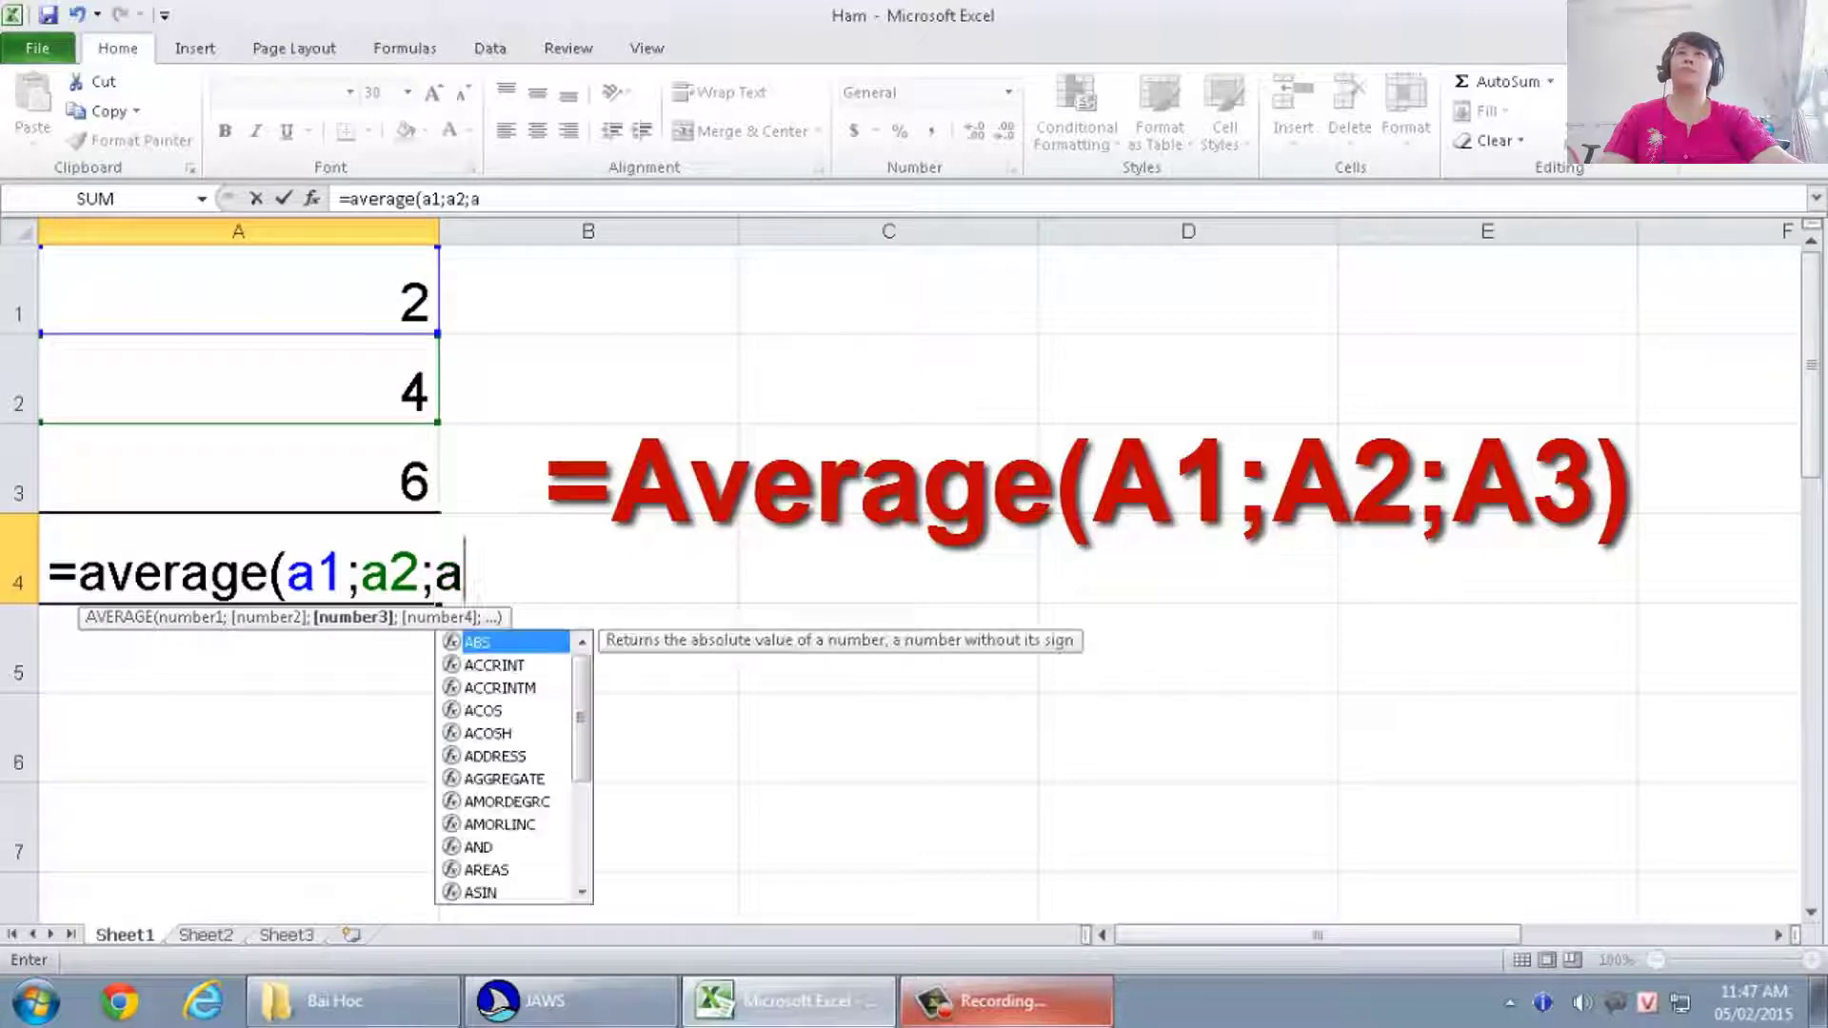
{"action": "type", "text": "3"}
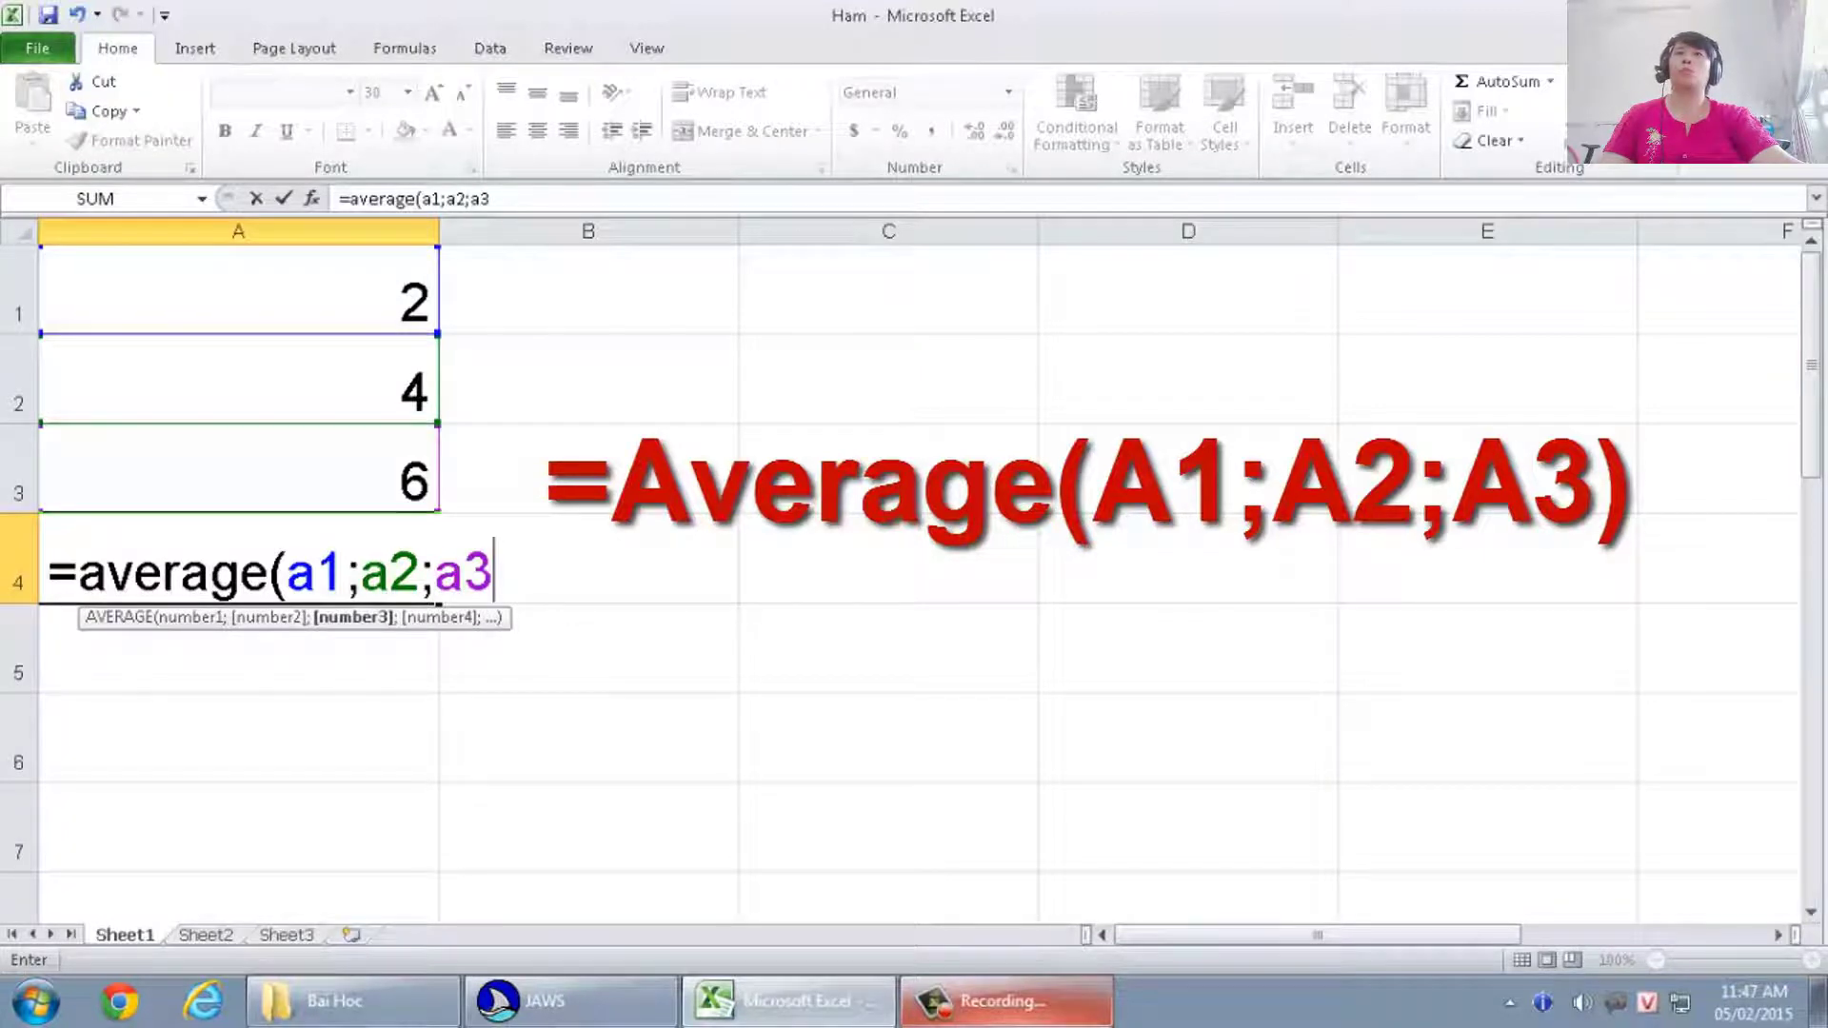
{"action": "type", "text": ")"}
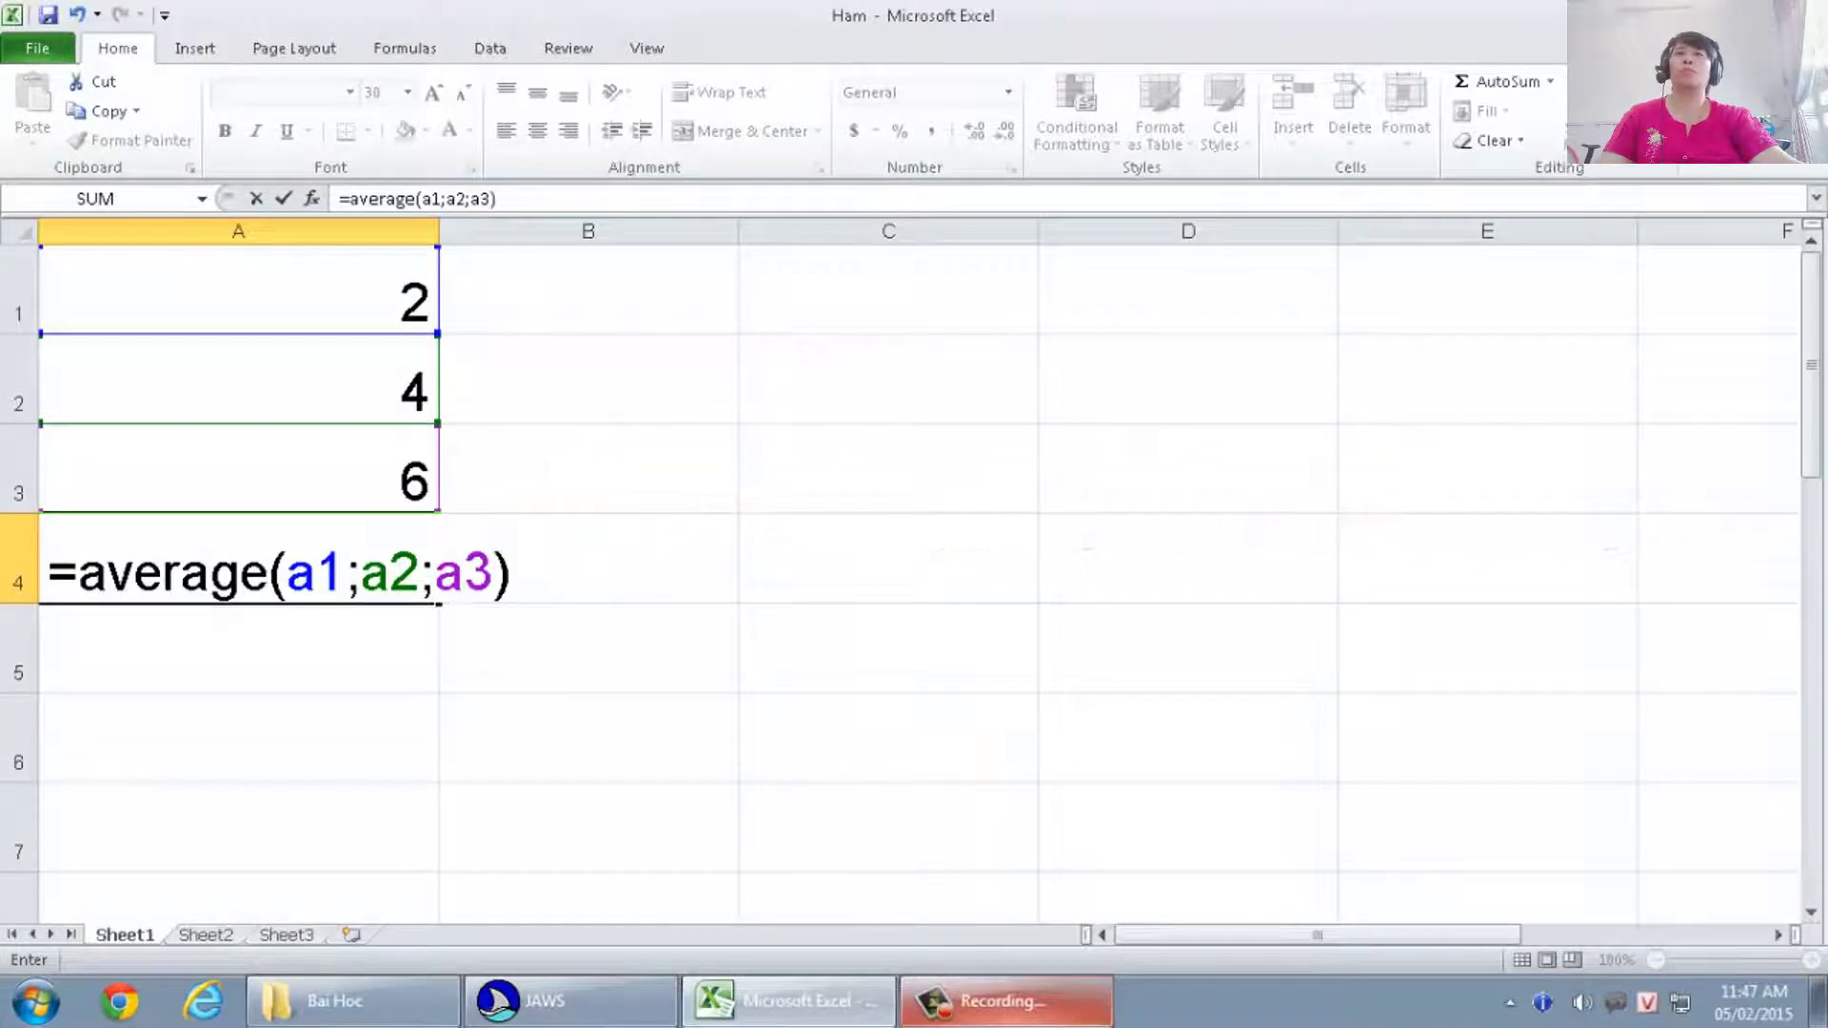
{"action": "key", "text": "Return"}
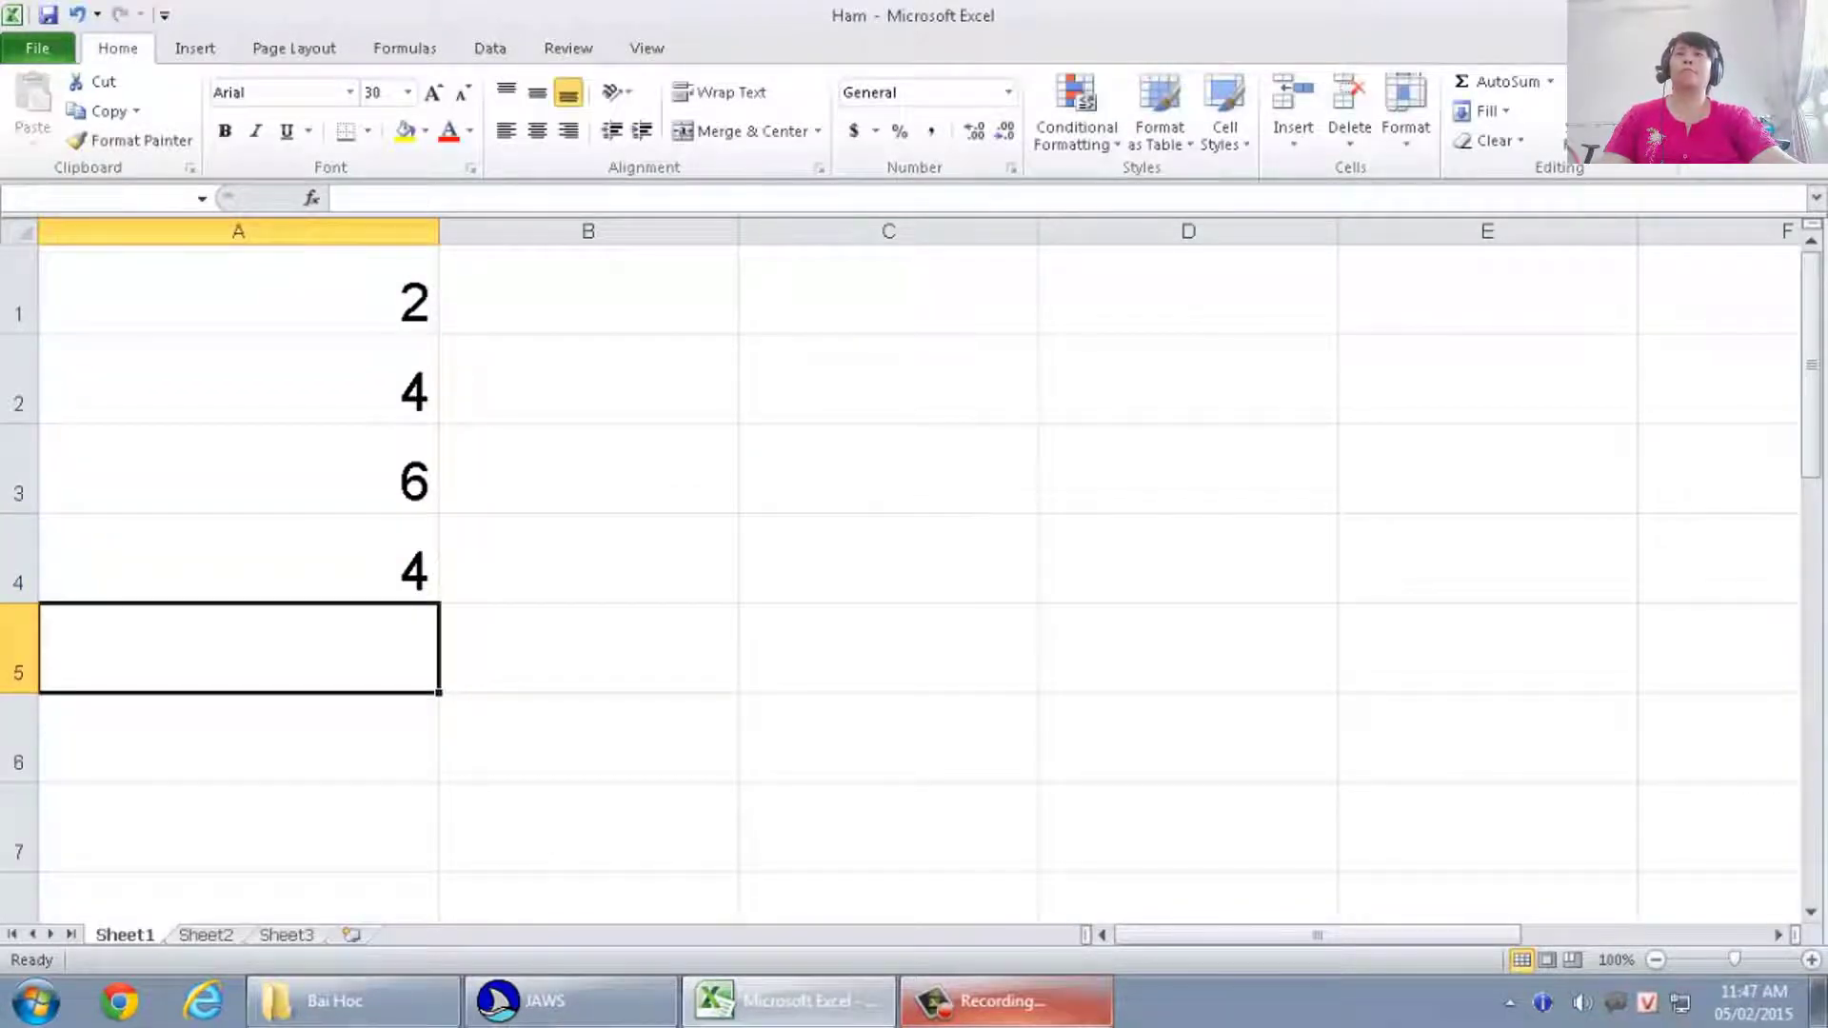
- Replace A4's formula with the range version =average(a1:a3), still giving 4
{"action": "left_click", "coordinate": [238, 557]}
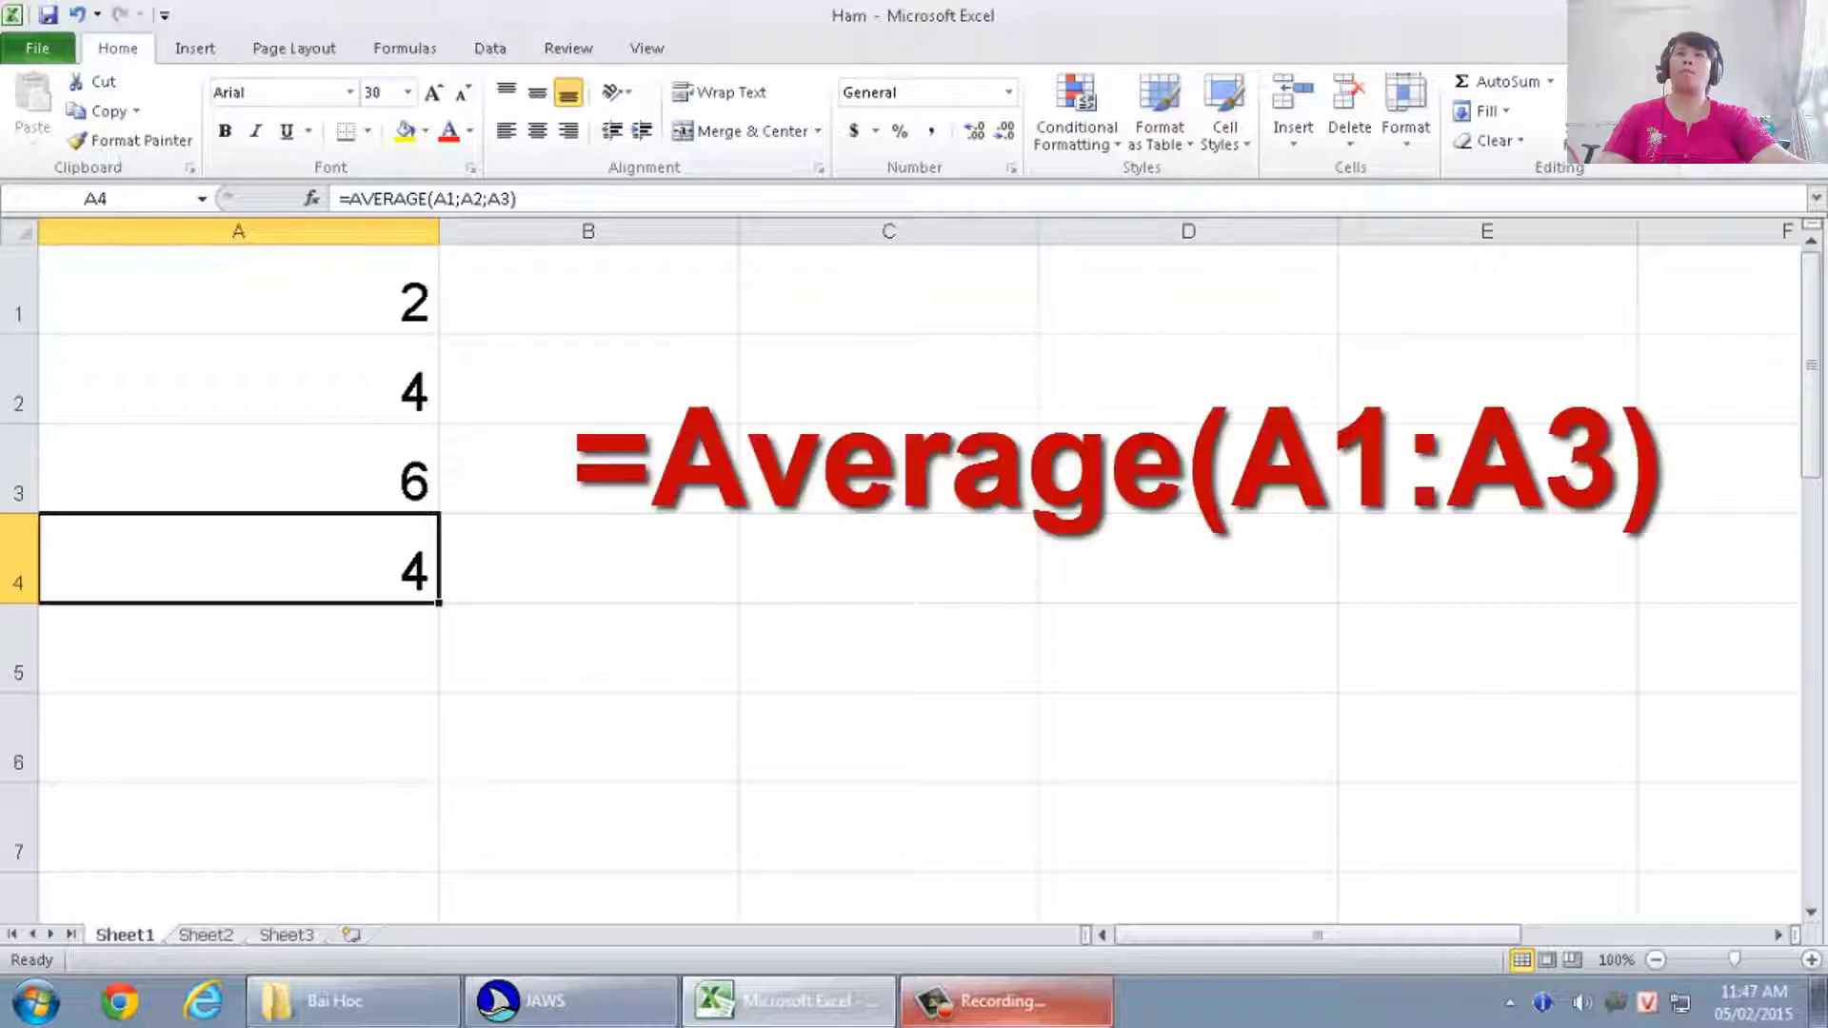
{"action": "type", "text": "="}
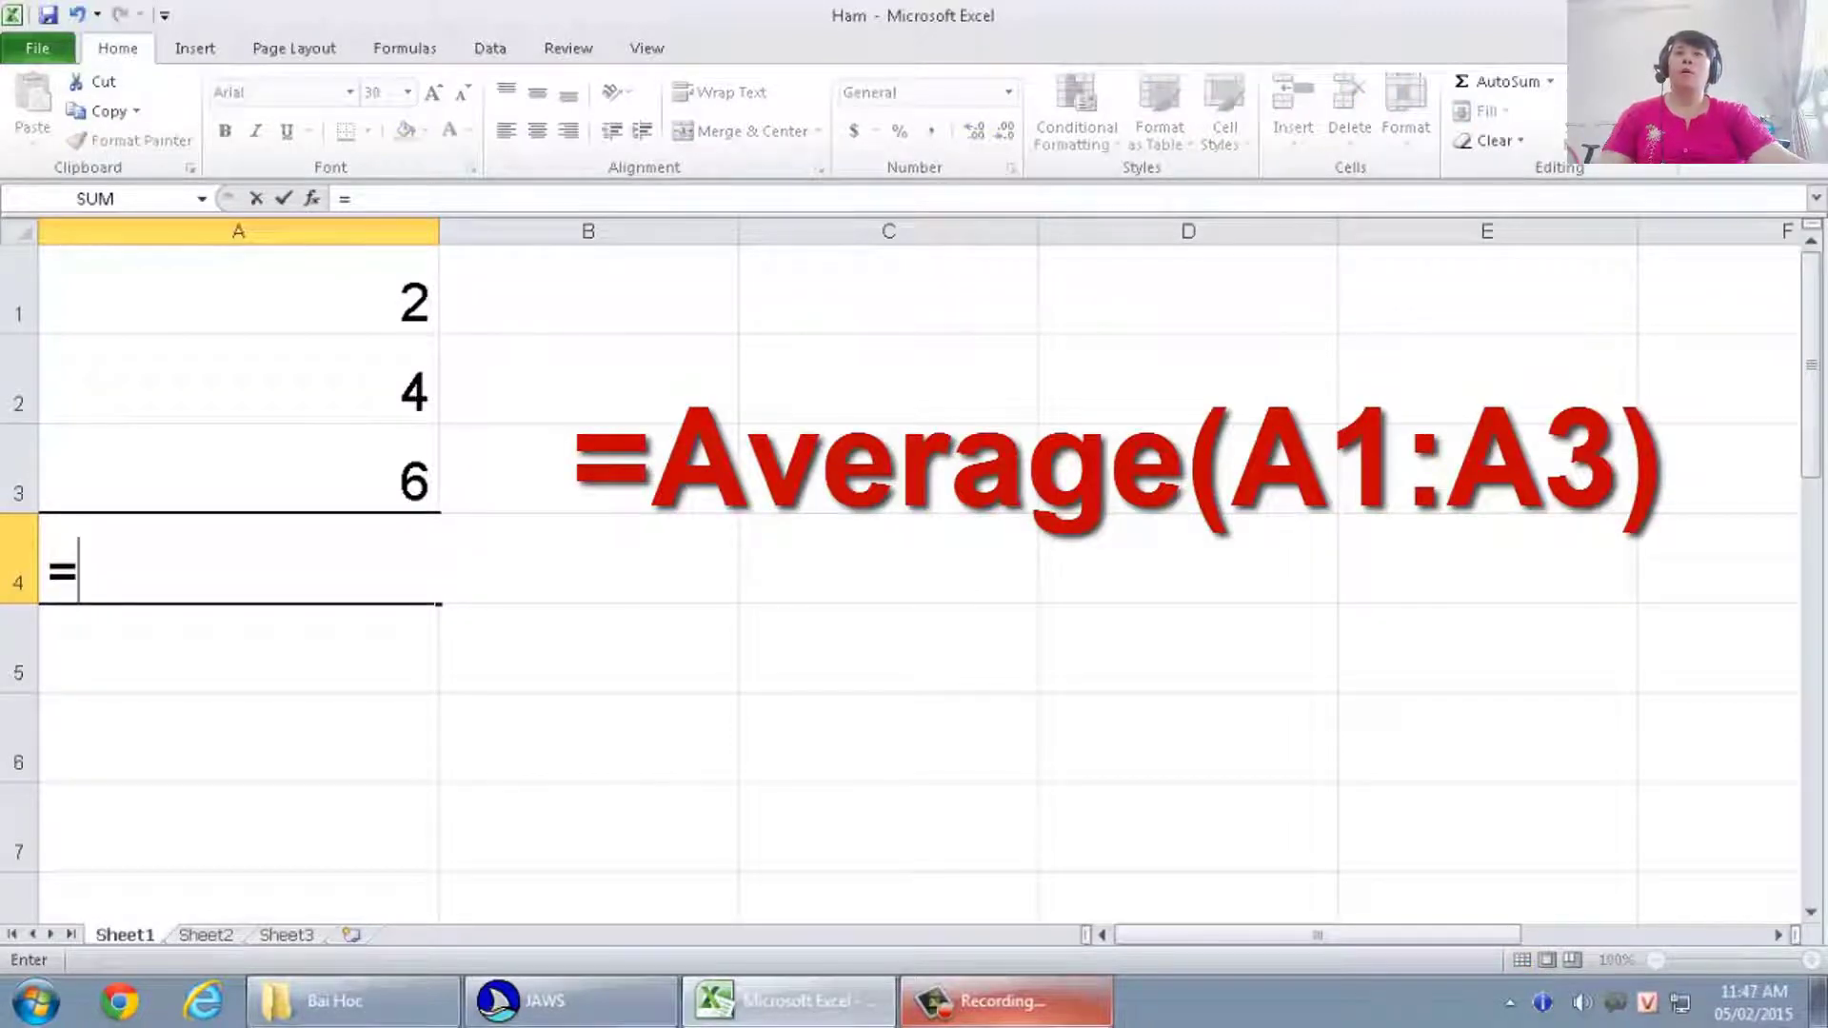
{"action": "type", "text": "ave"}
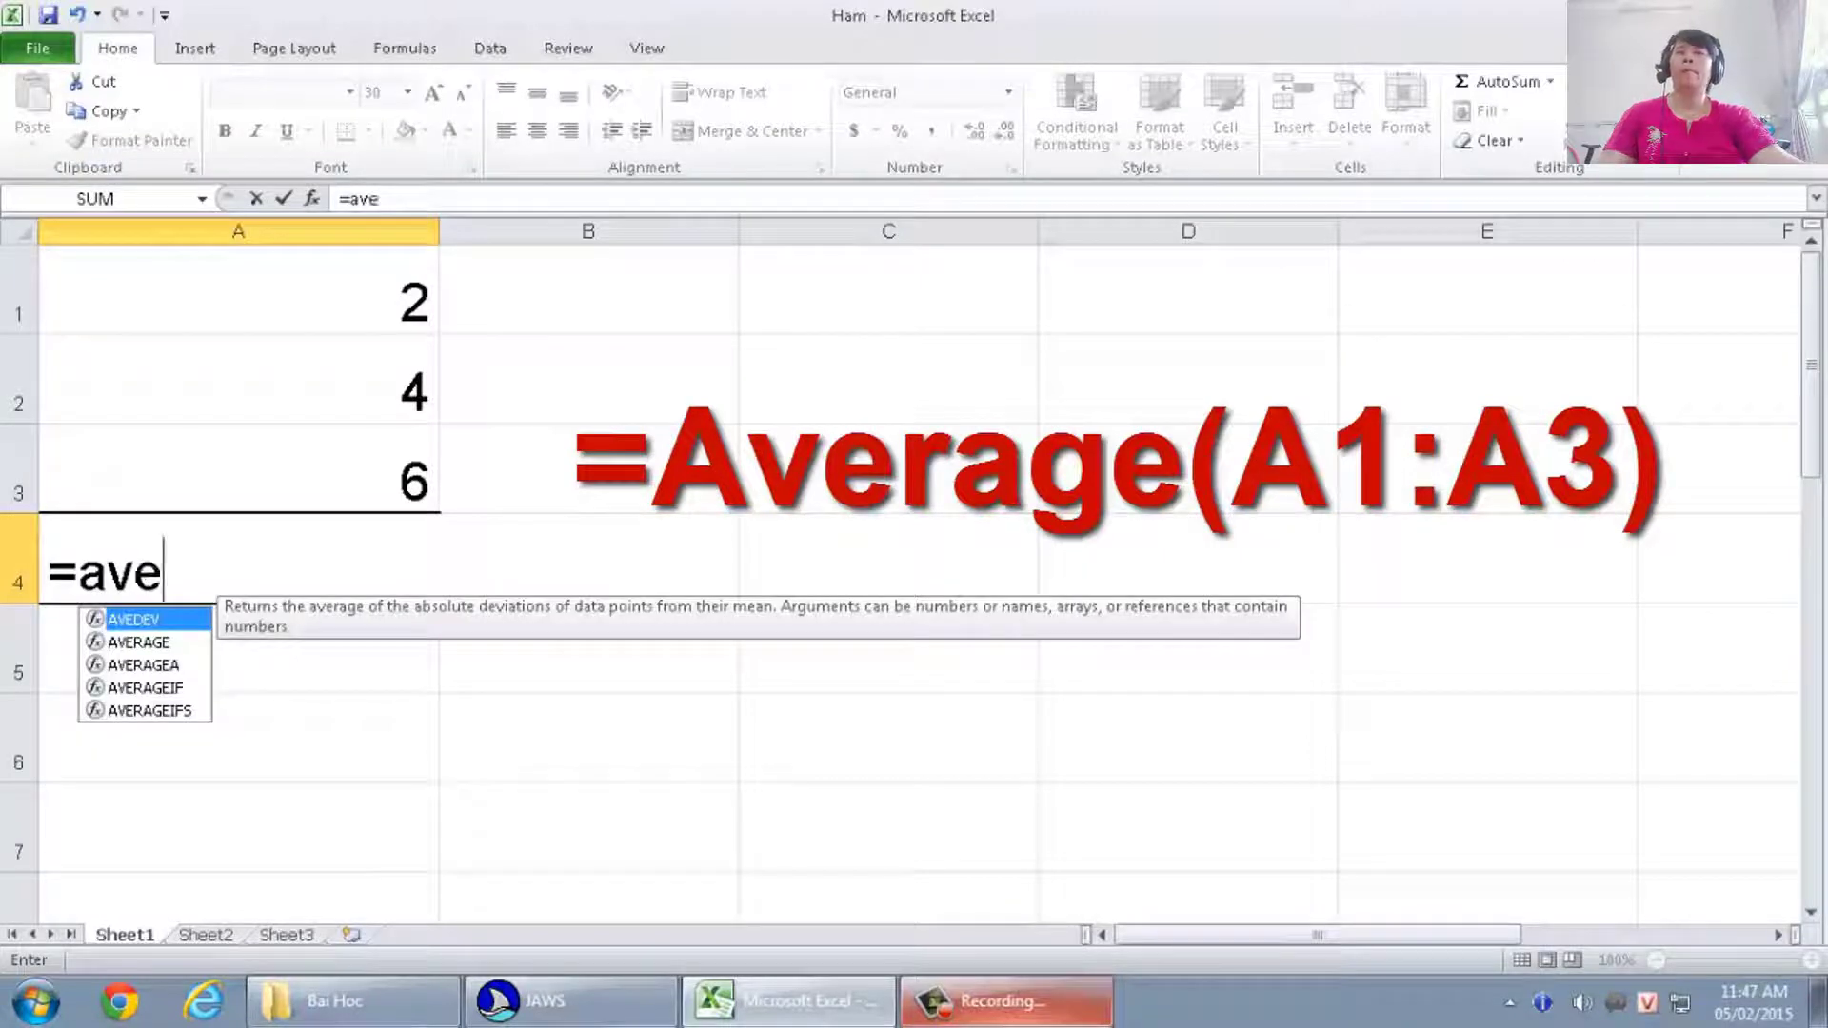
{"action": "type", "text": "rage"}
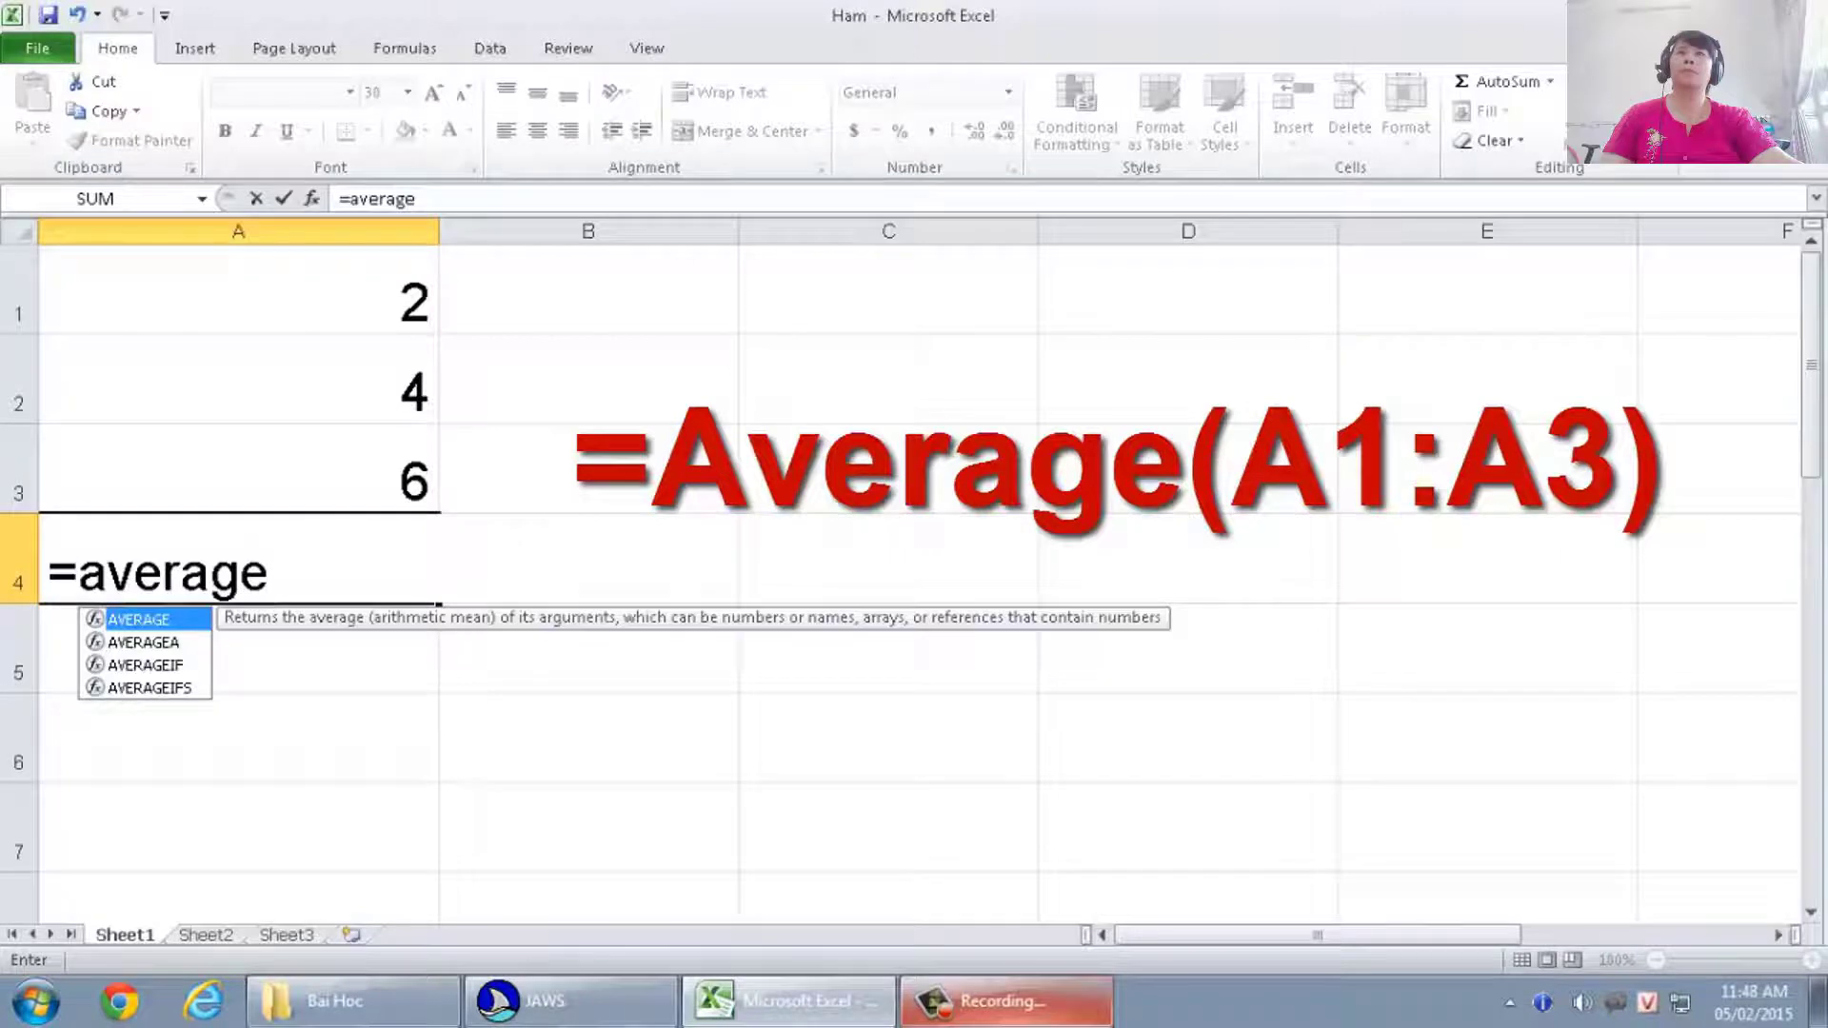
{"action": "type", "text": "("}
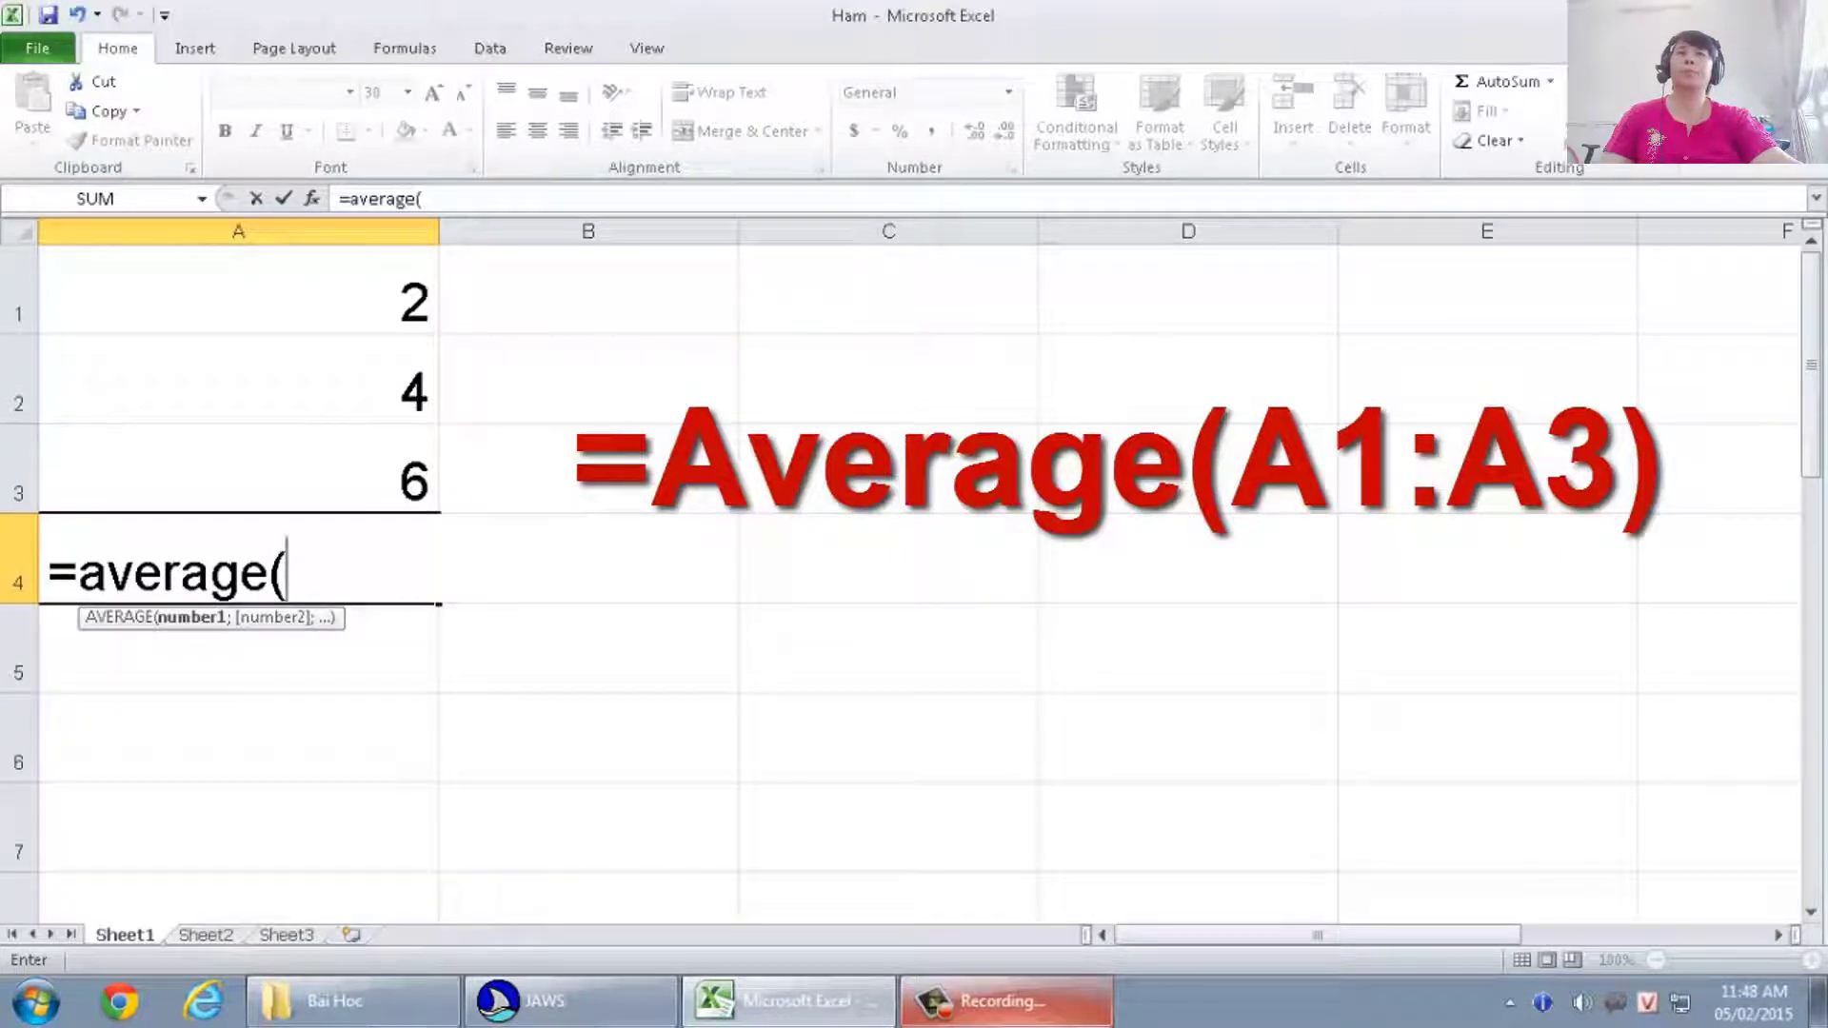
{"action": "type", "text": "a1"}
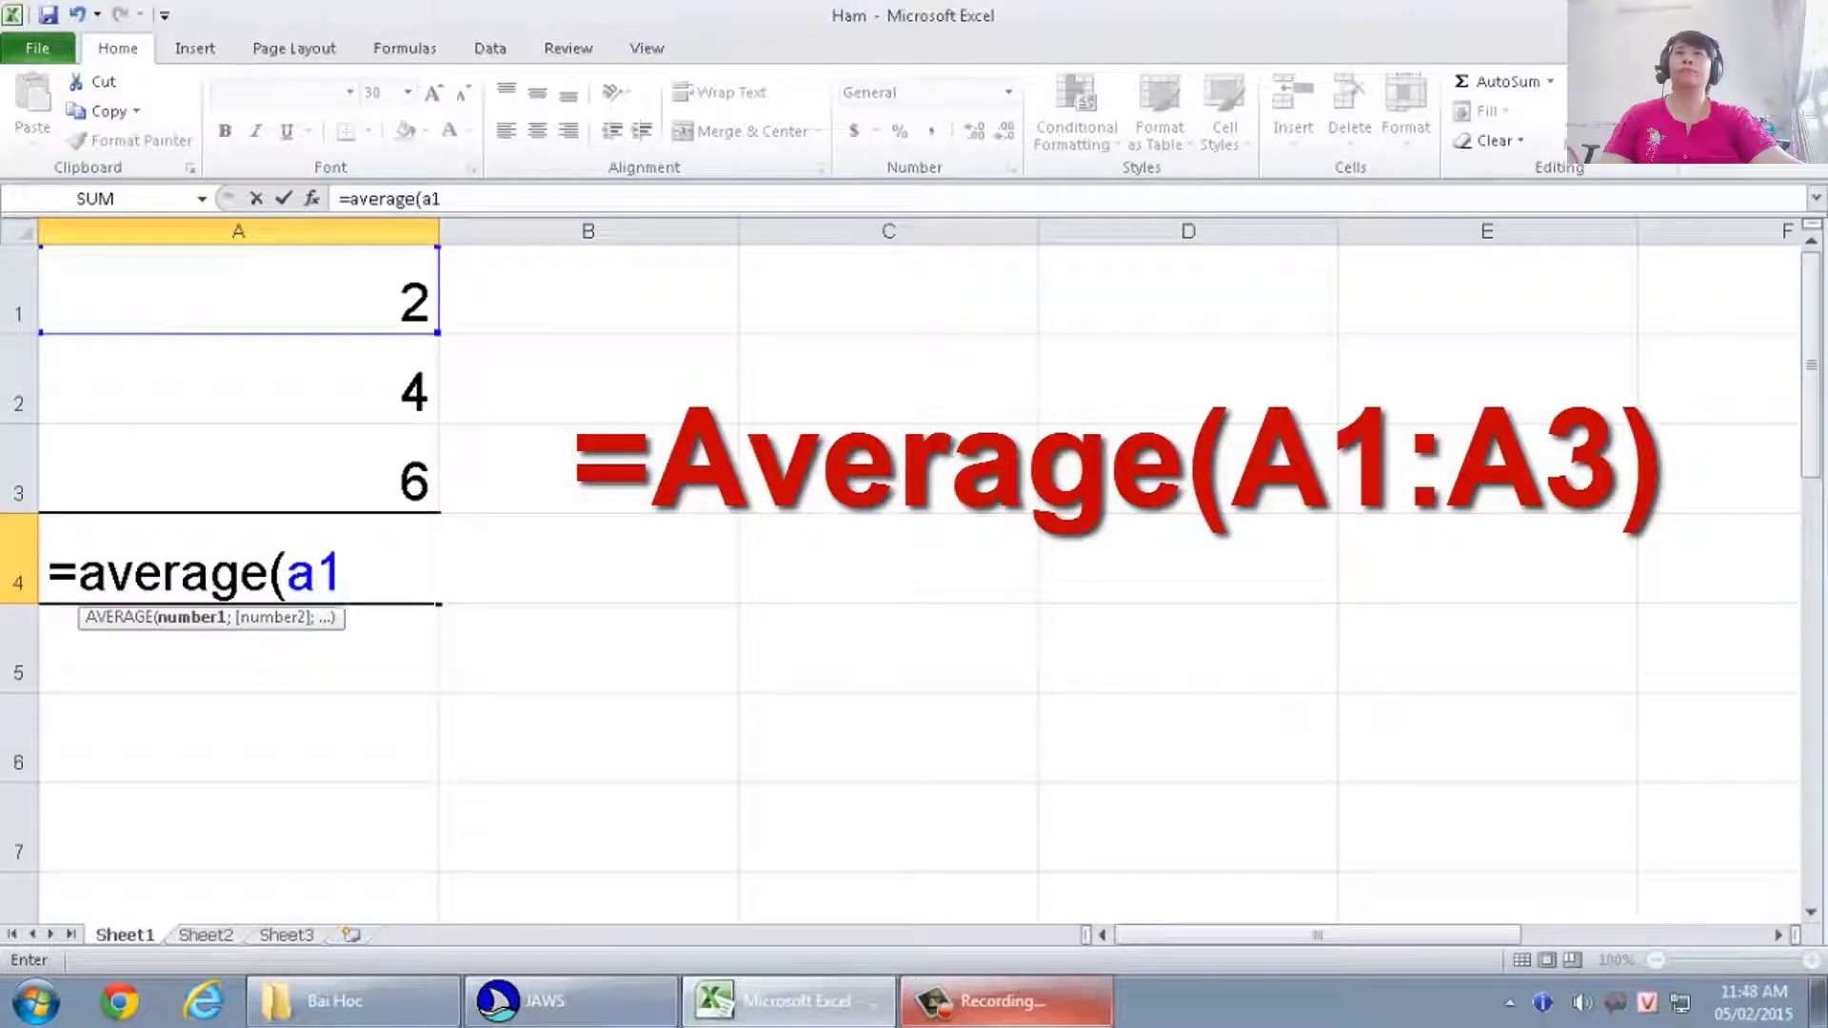
{"action": "type", "text": ":"}
{"action": "type", "text": "a3"}
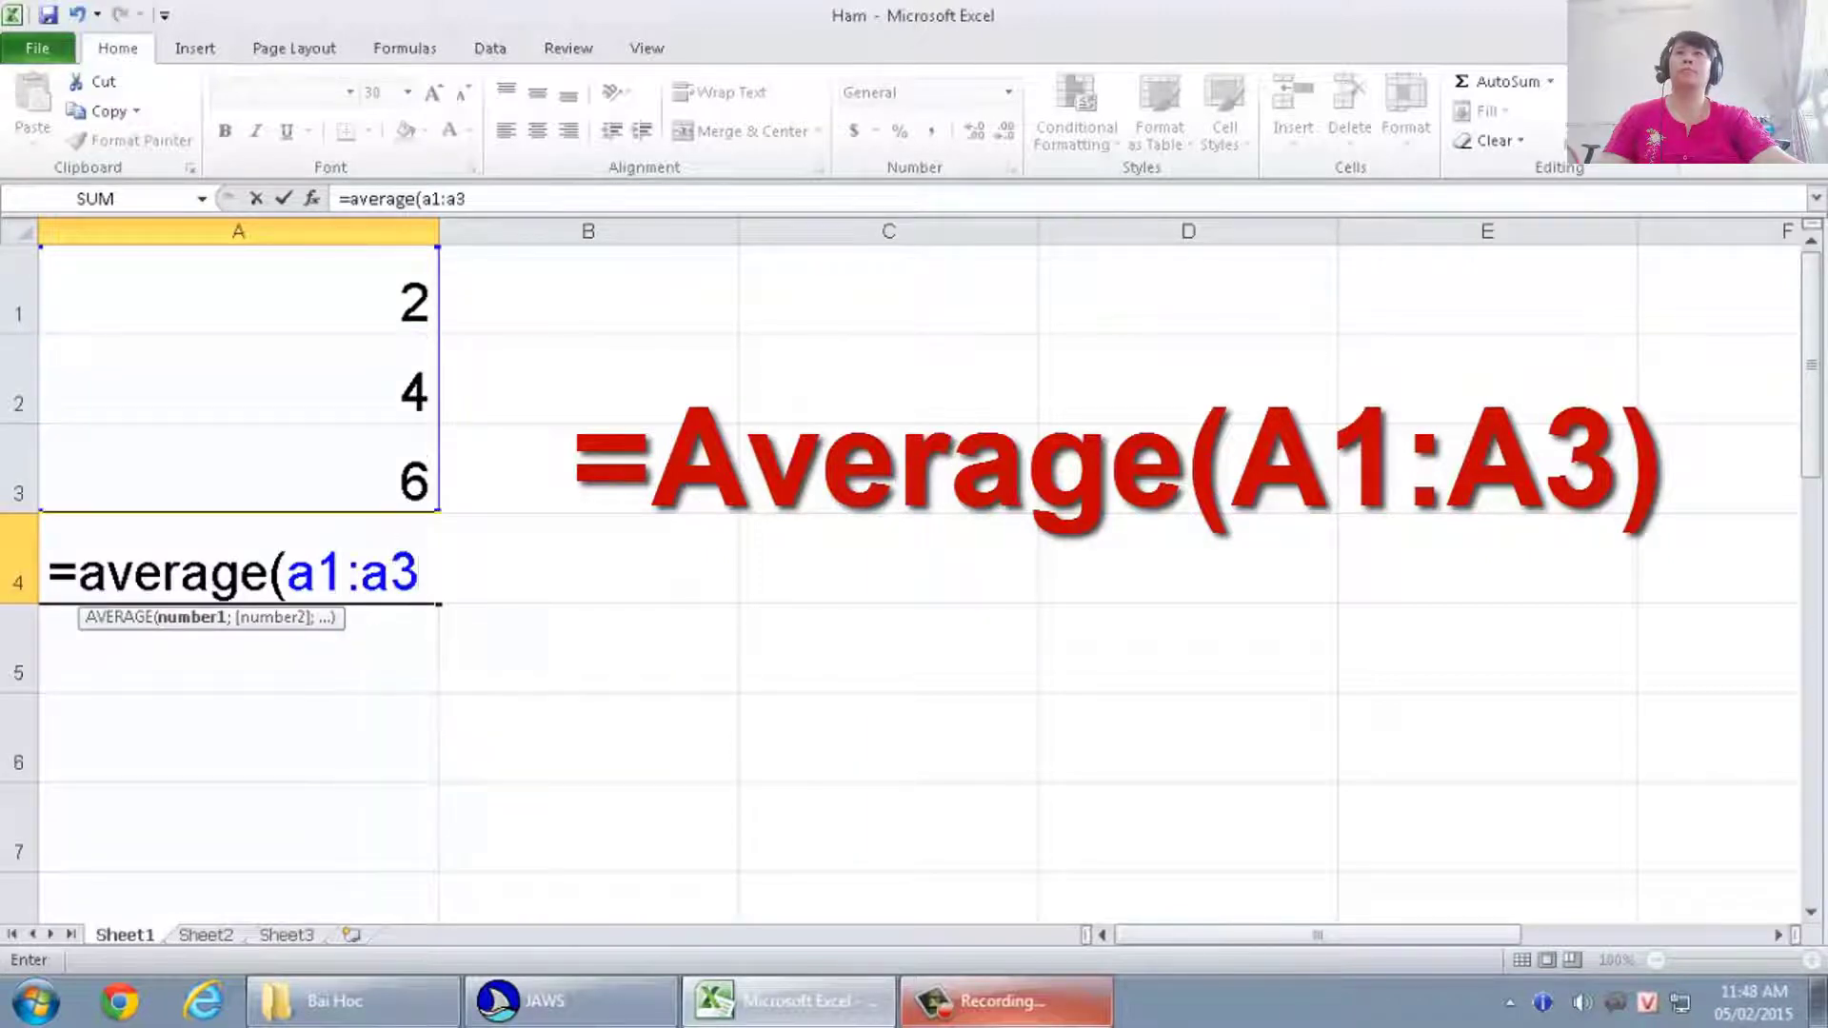
{"action": "type", "text": ")"}
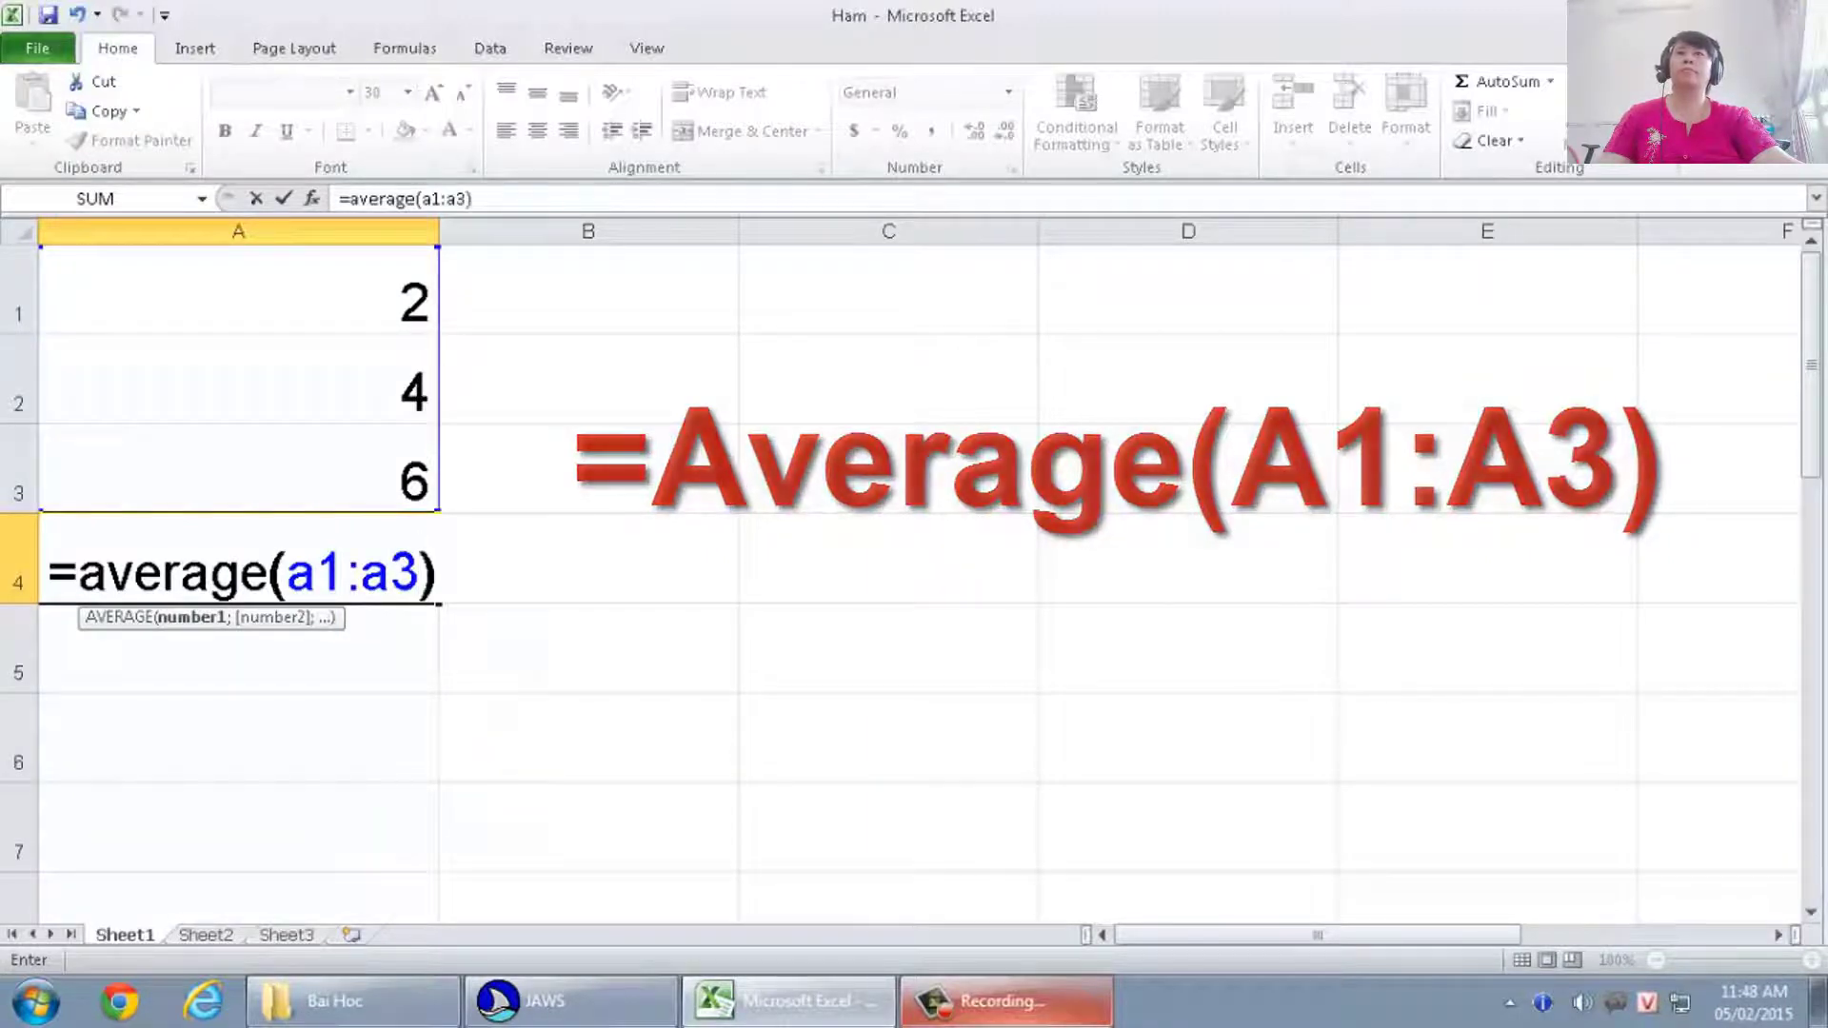
{"action": "key", "text": "Return"}
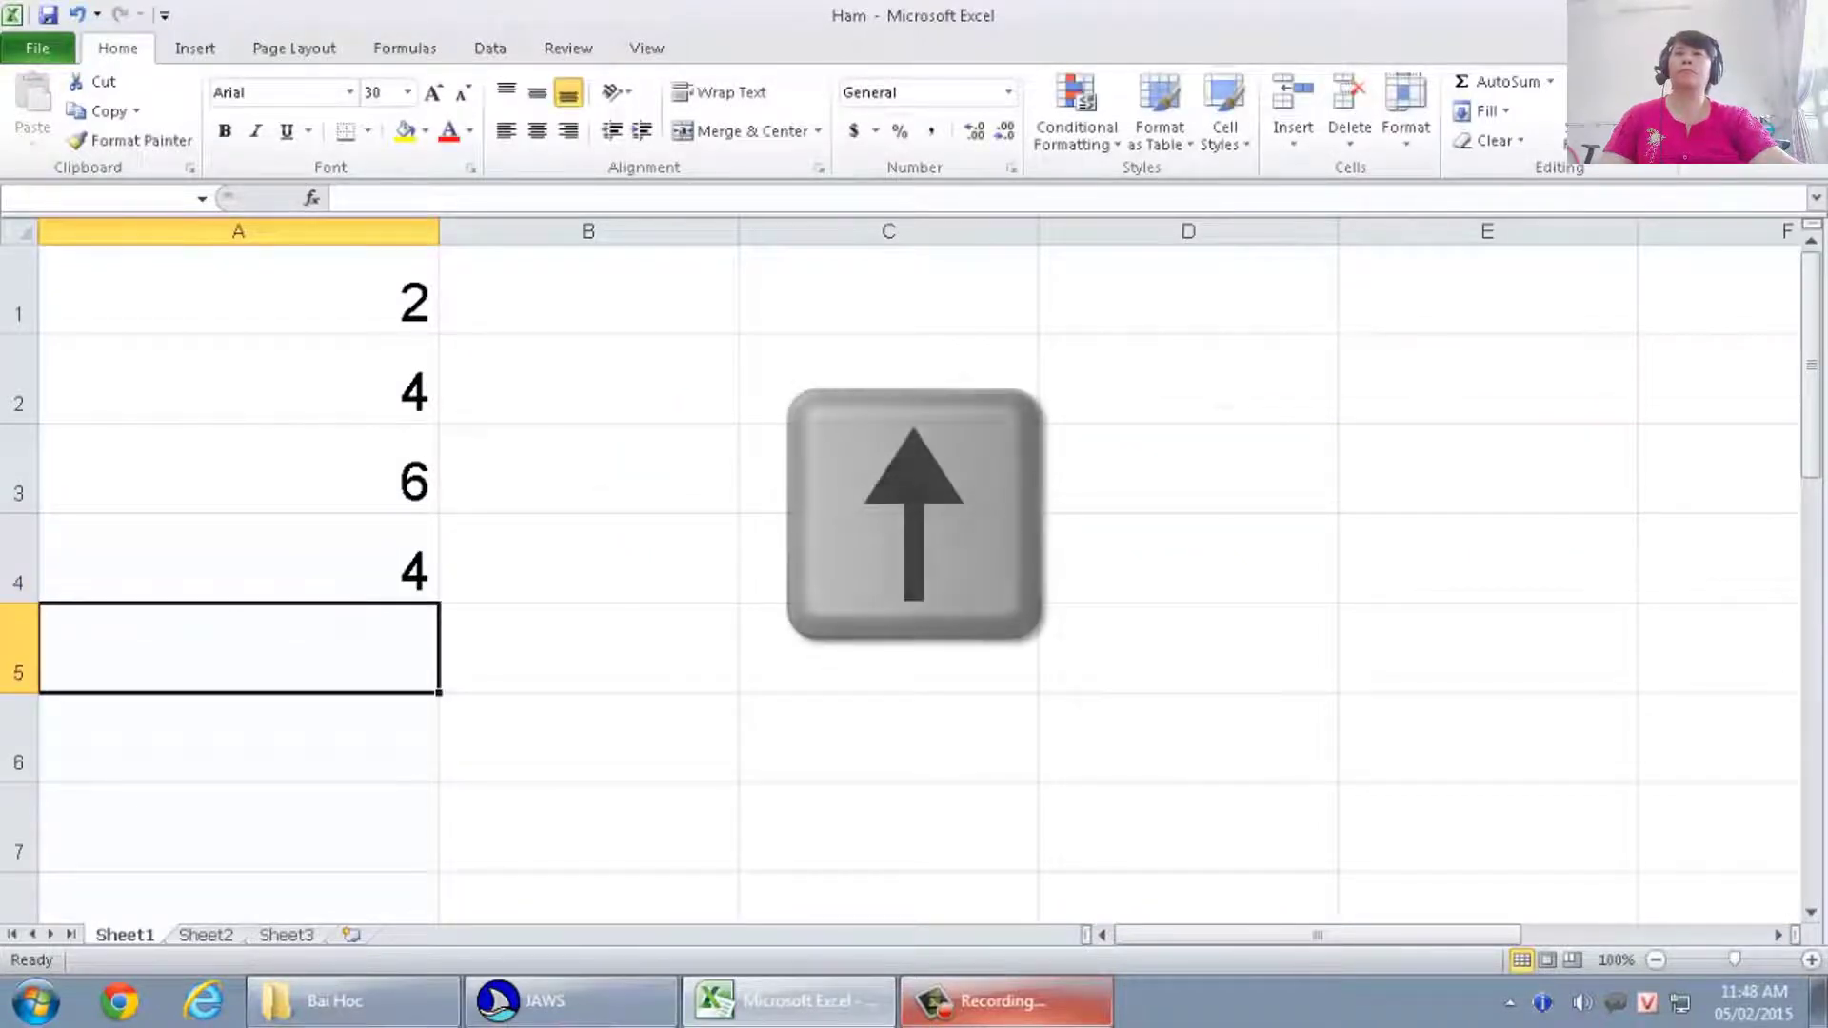
- Move back up to A4 to clear its average formula
{"action": "key", "text": "Up"}
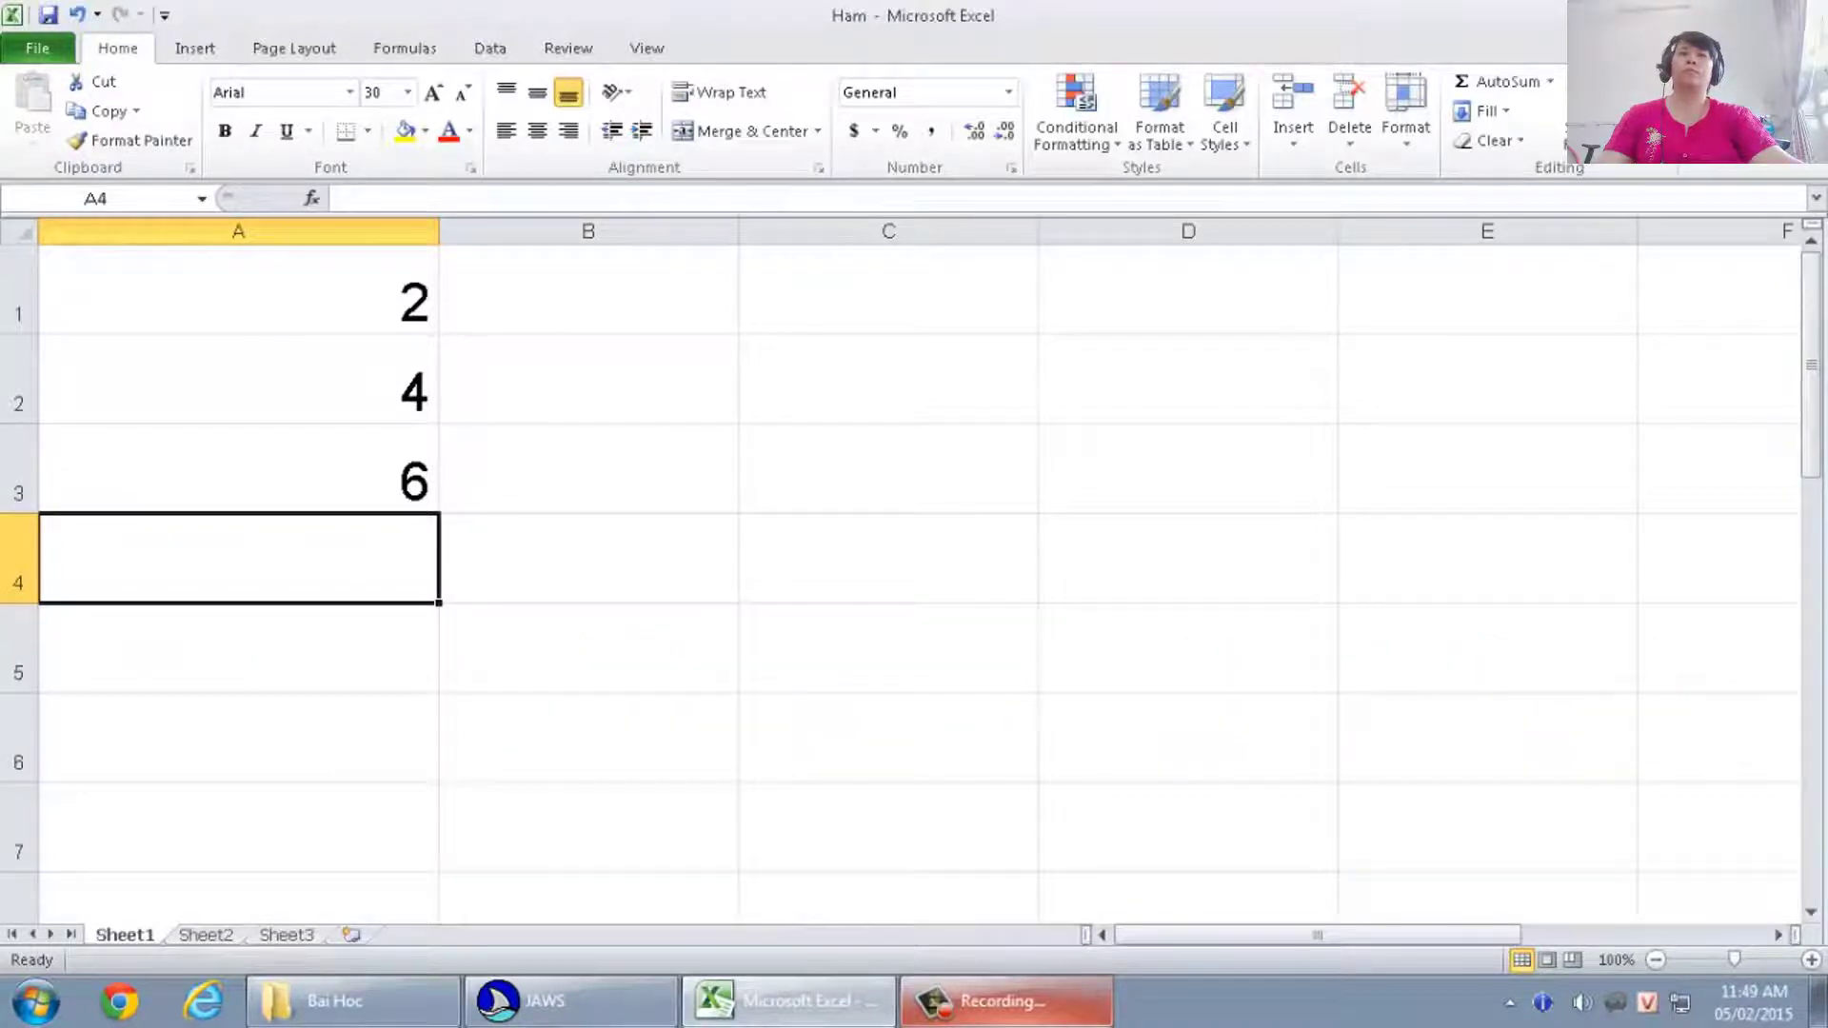
{"action": "left_click", "coordinate": [238, 291]}
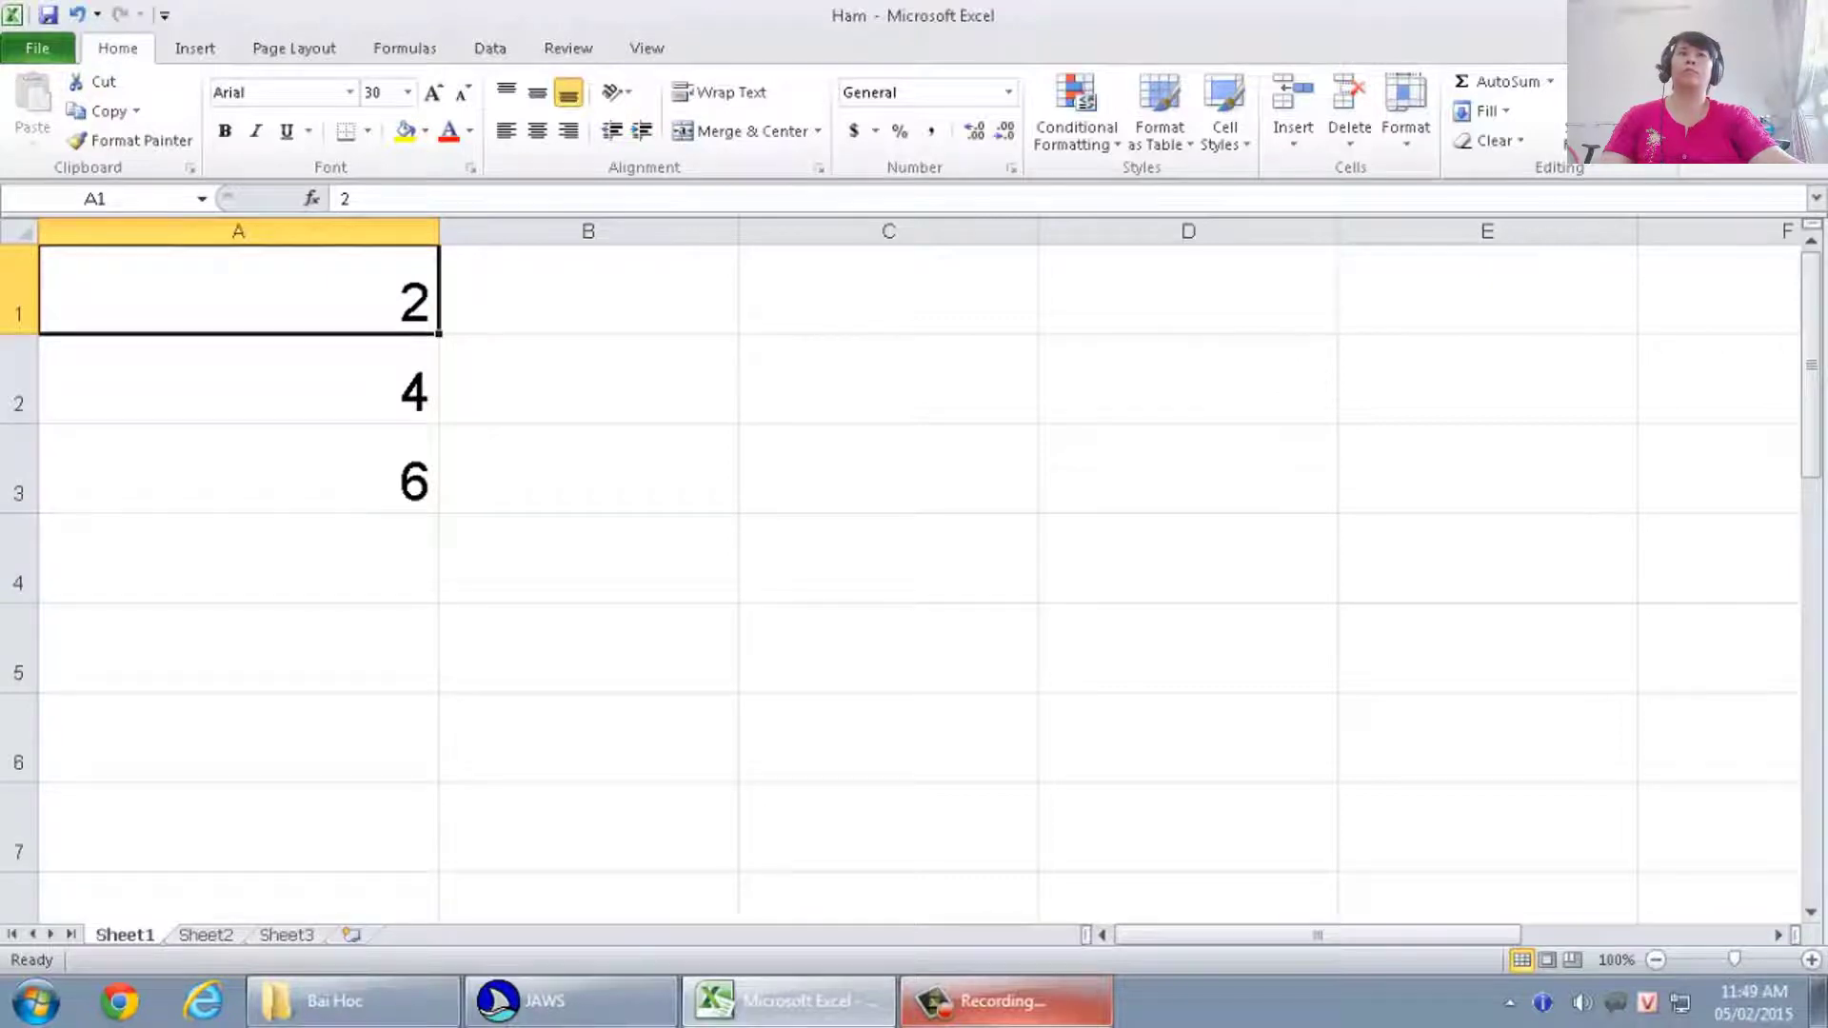
{"action": "left_click", "coordinate": [238, 379]}
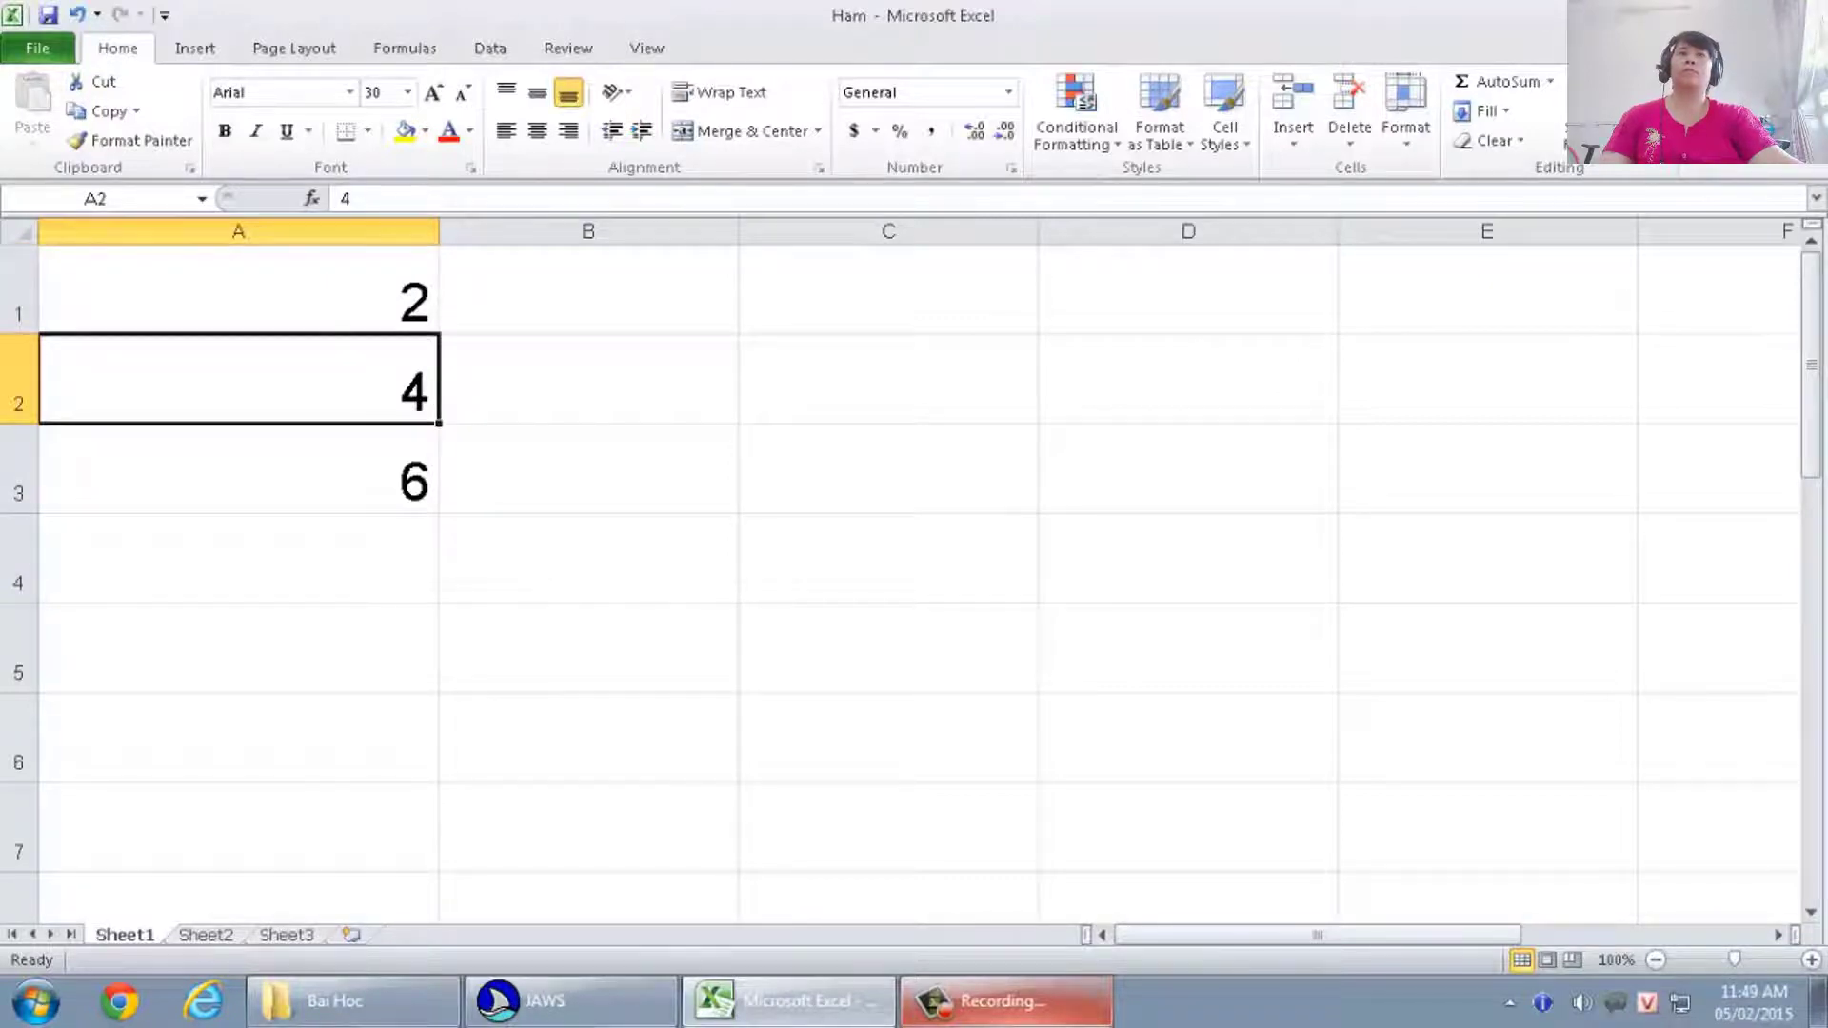
{"action": "left_click", "coordinate": [238, 468]}
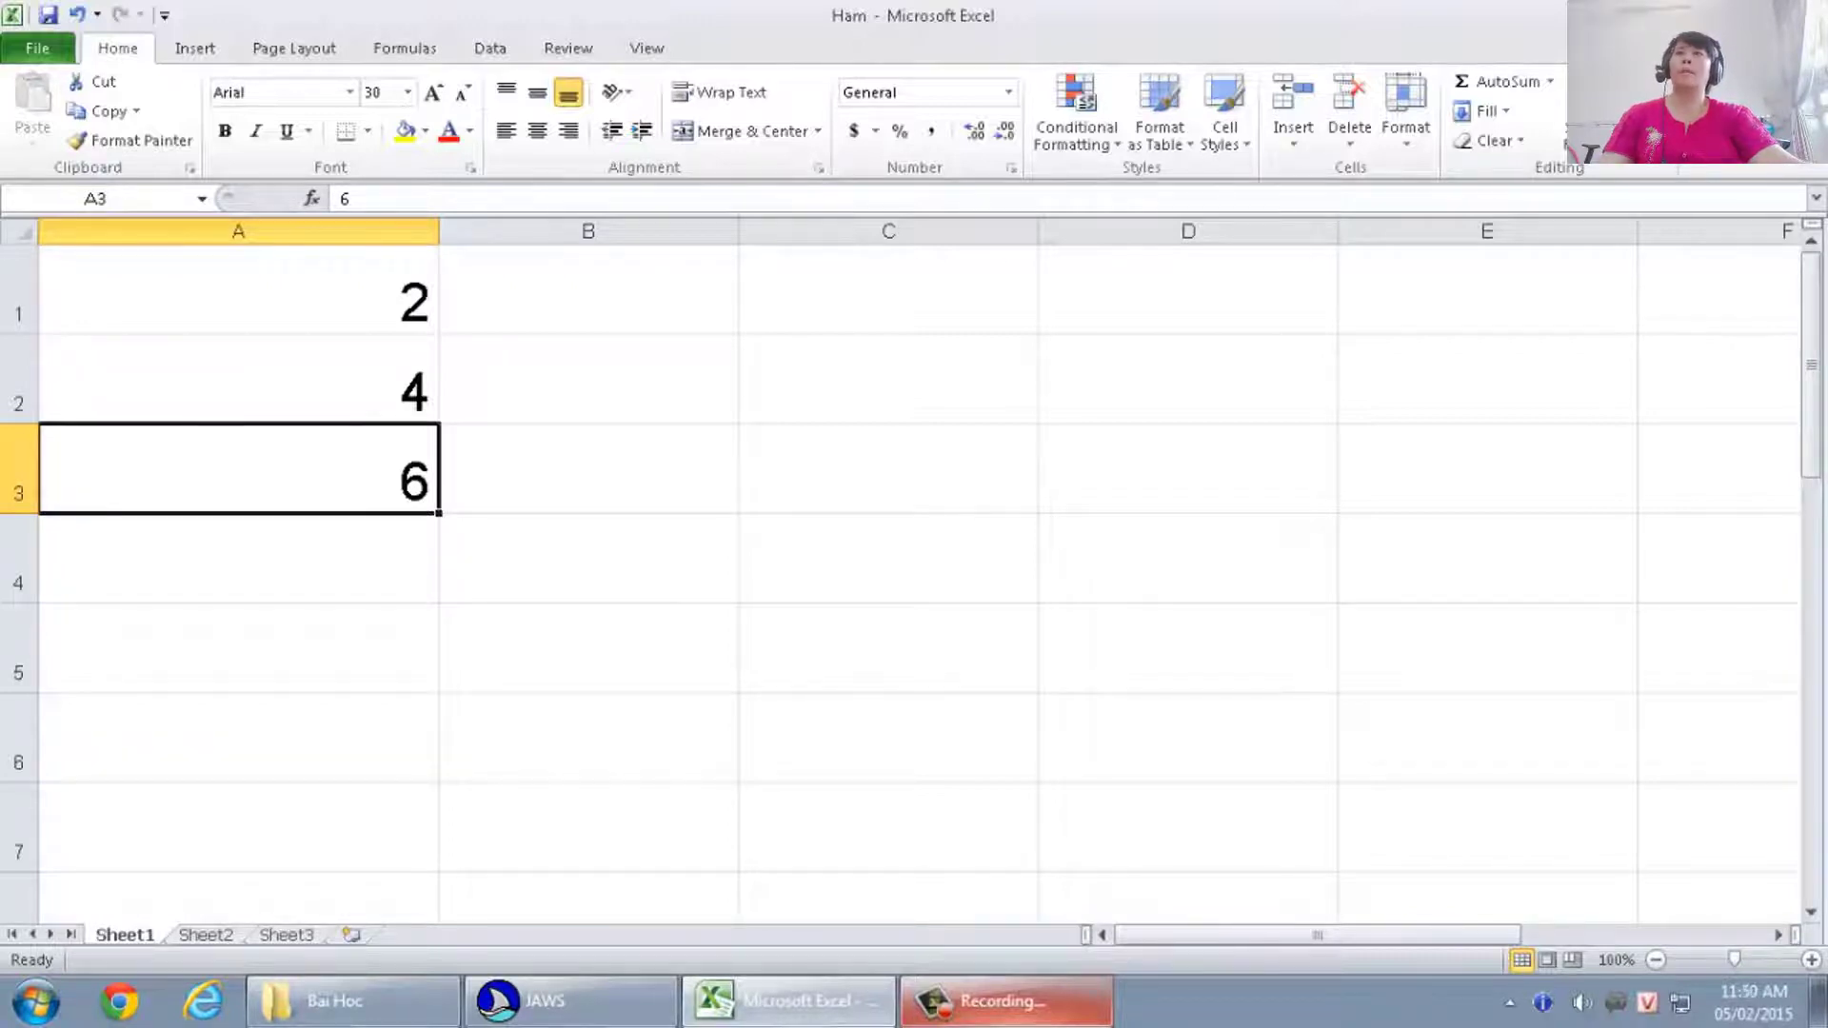
{"action": "left_click", "coordinate": [238, 558]}
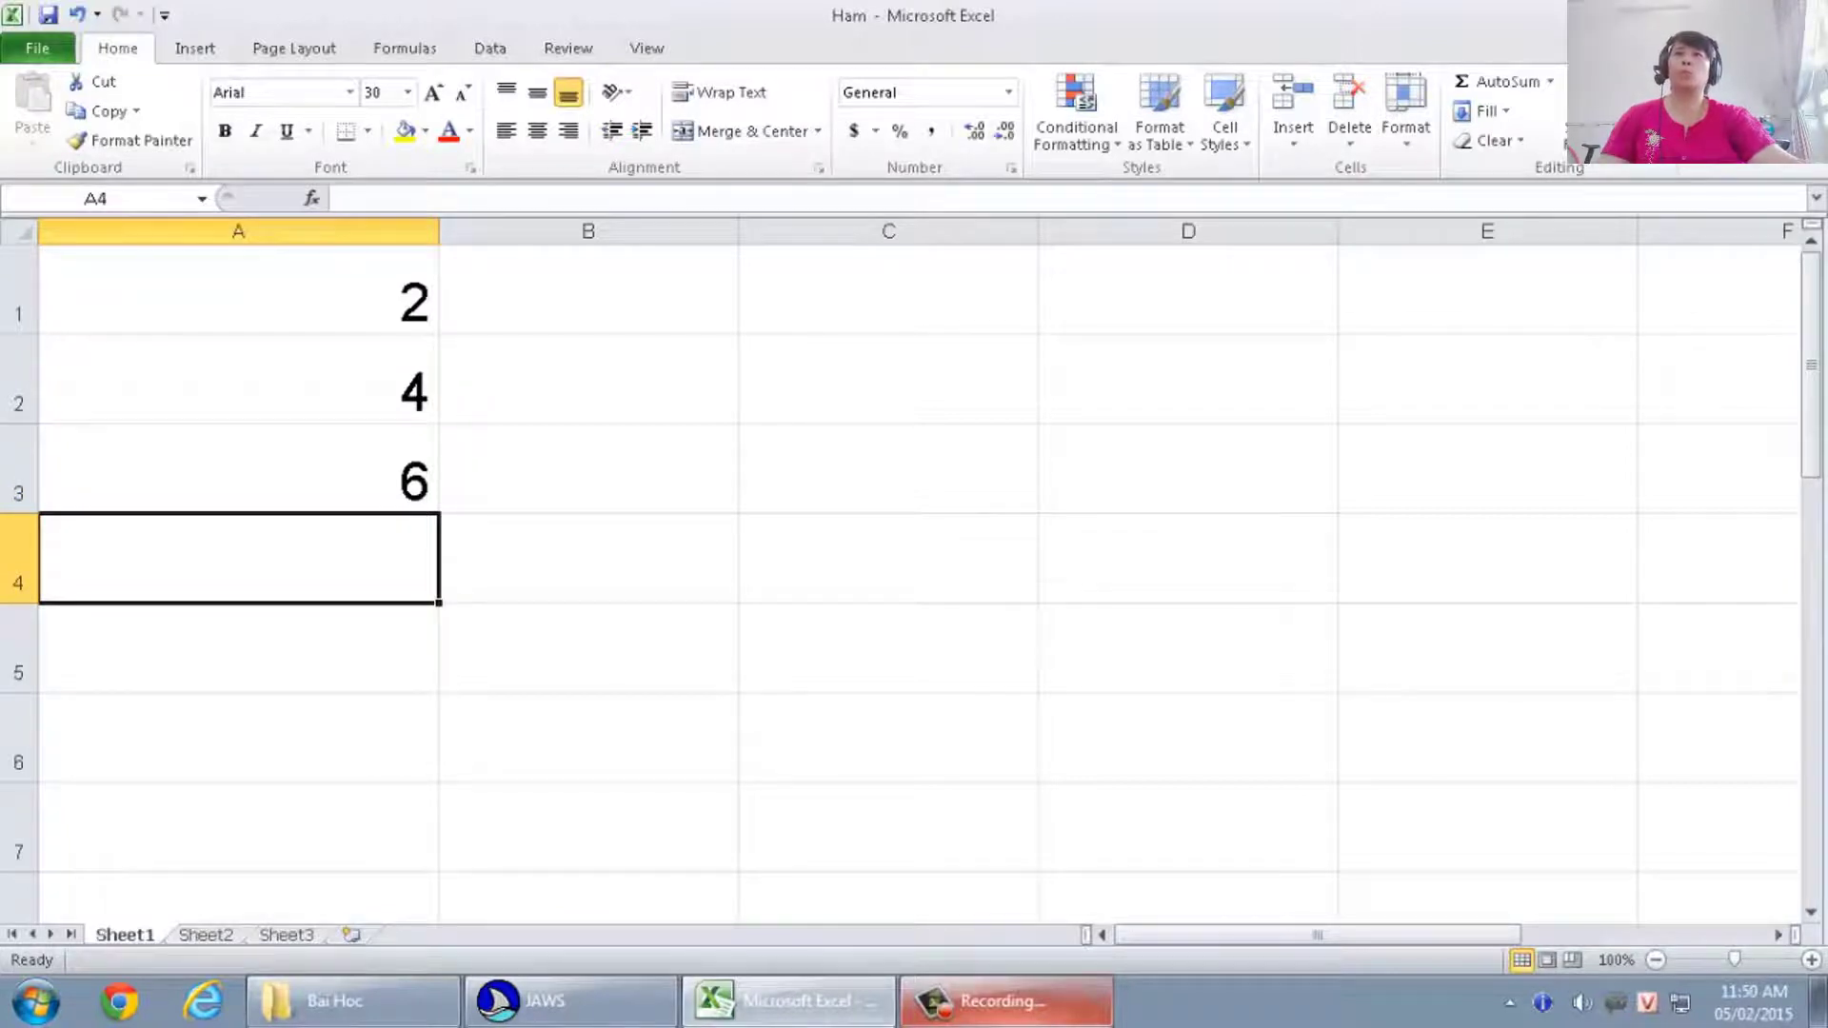
- Type =min(a1;a2;a3) into A4 without committing it yet
{"action": "type", "text": "="}
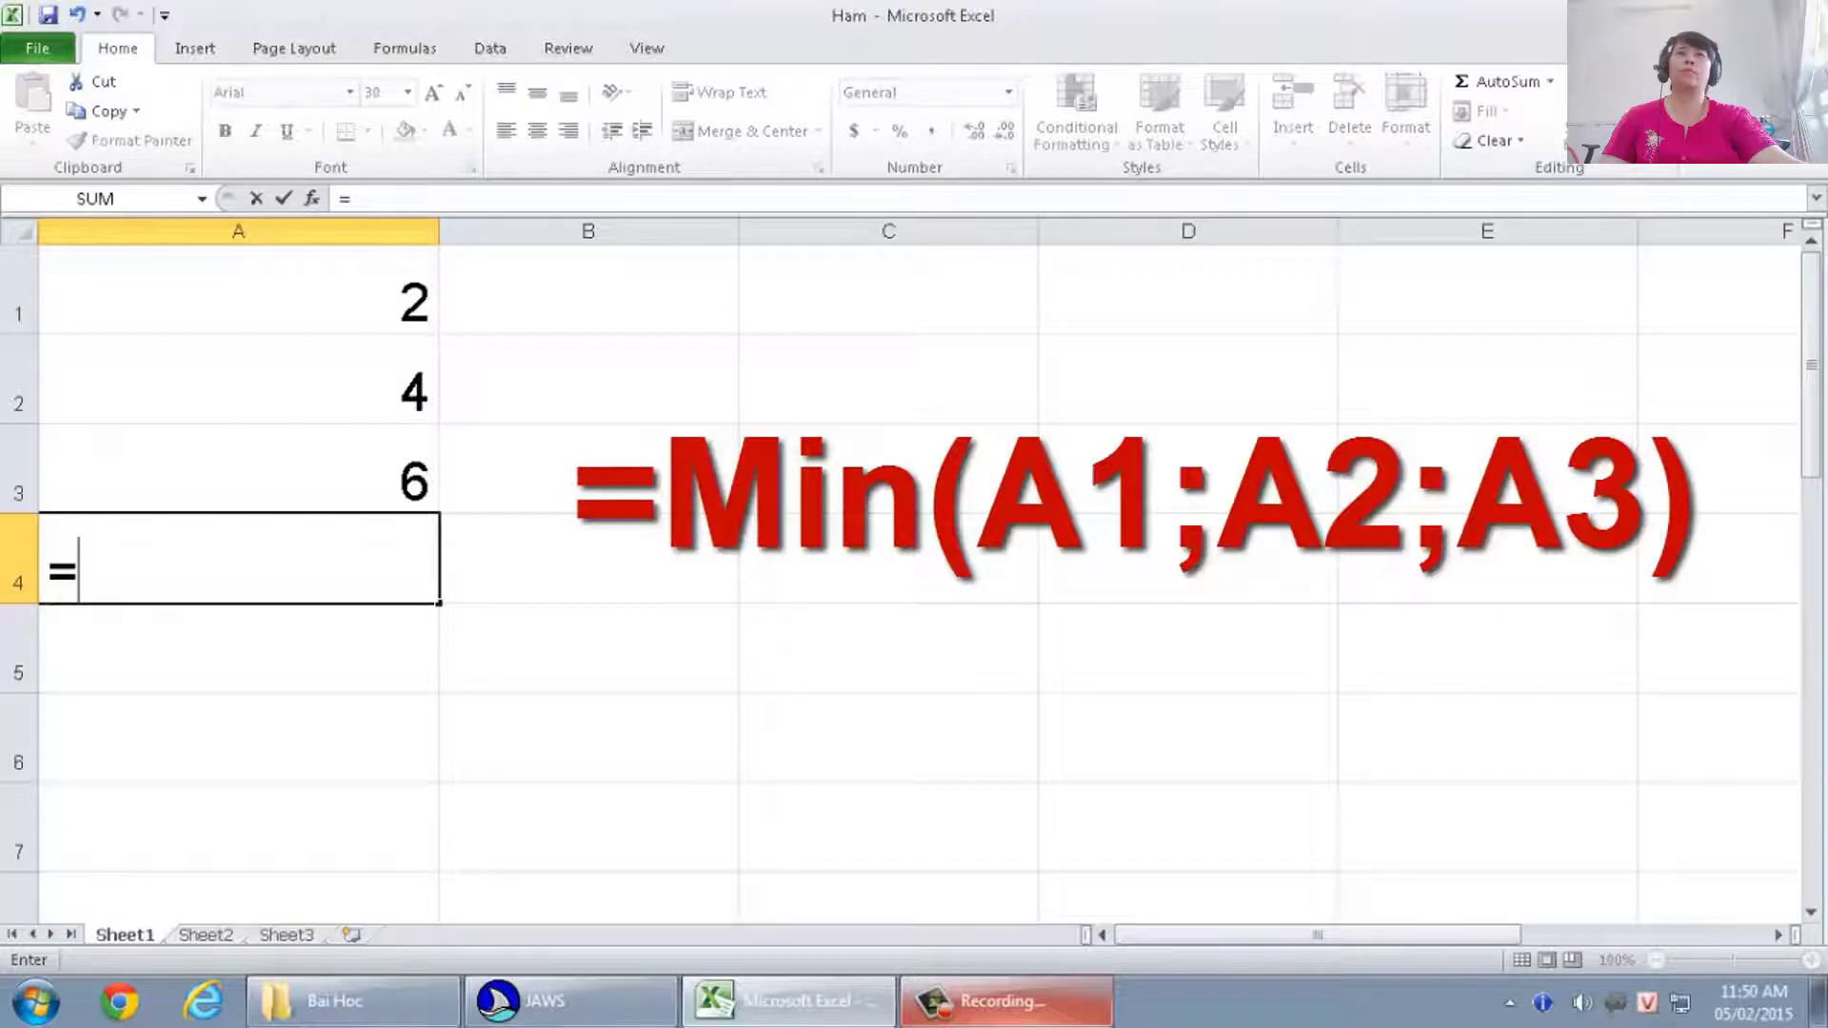
{"action": "type", "text": "mi"}
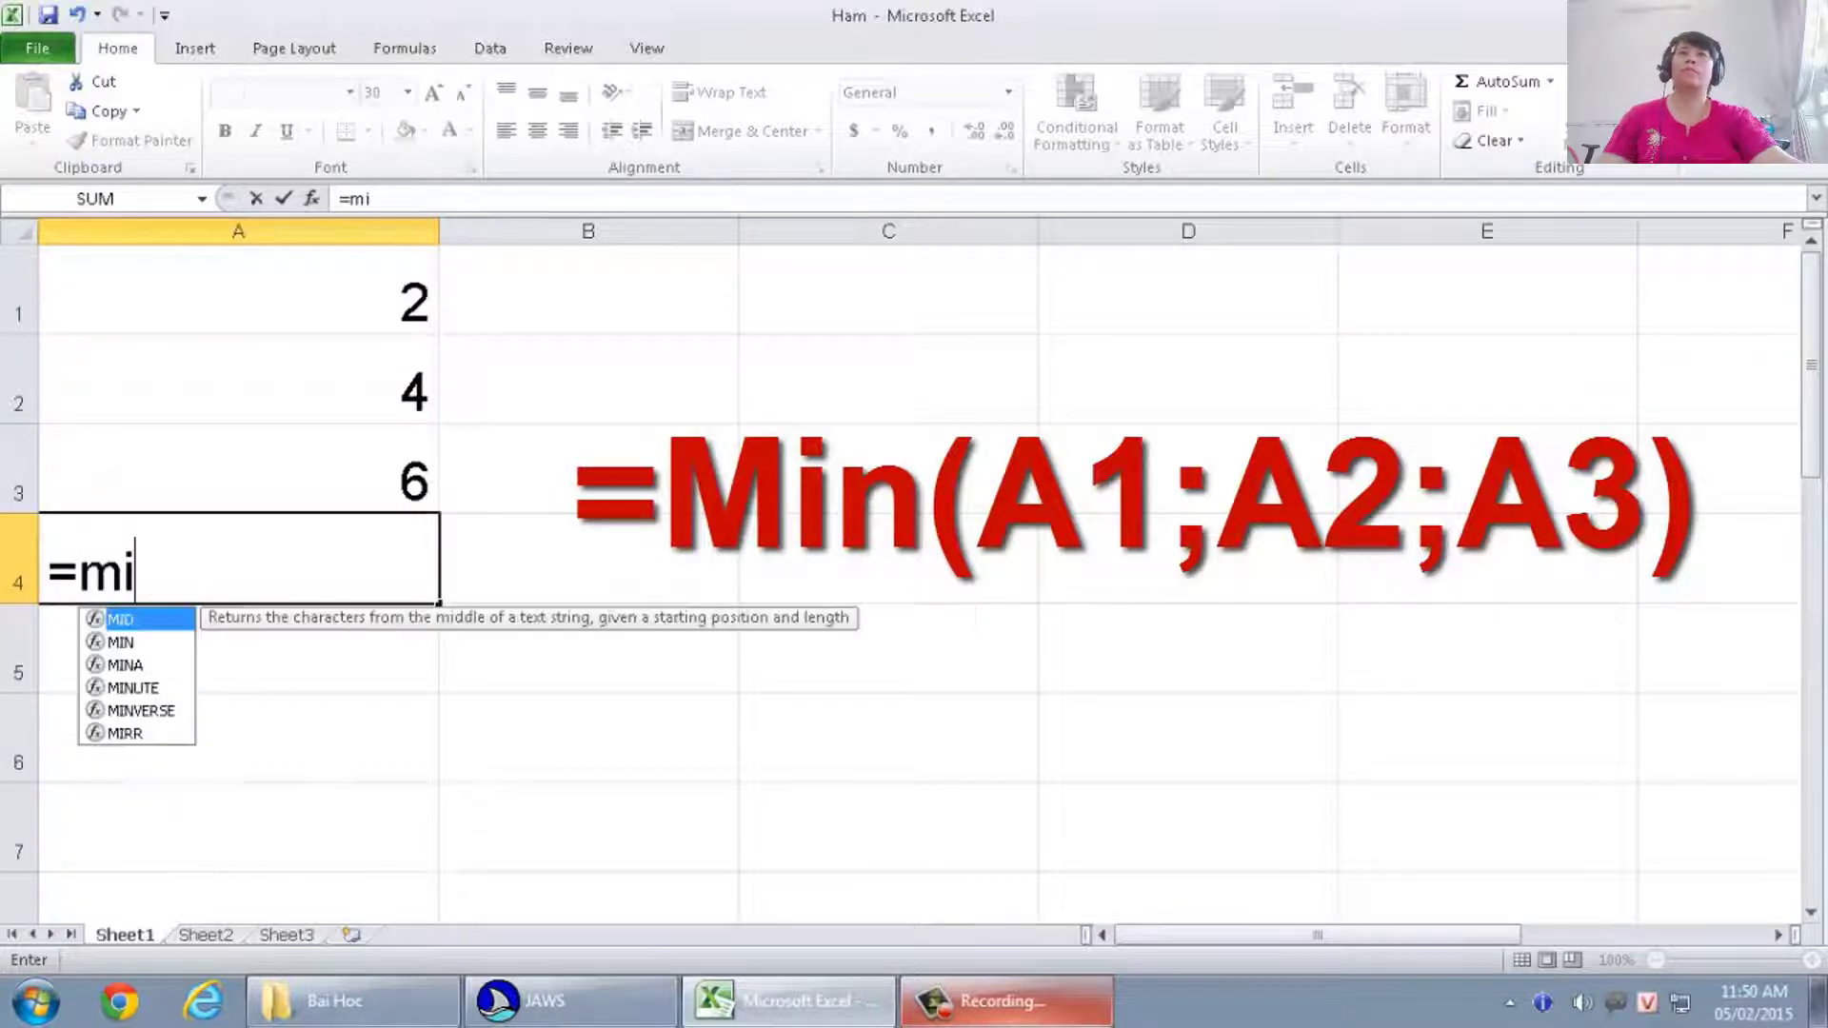
{"action": "type", "text": "n"}
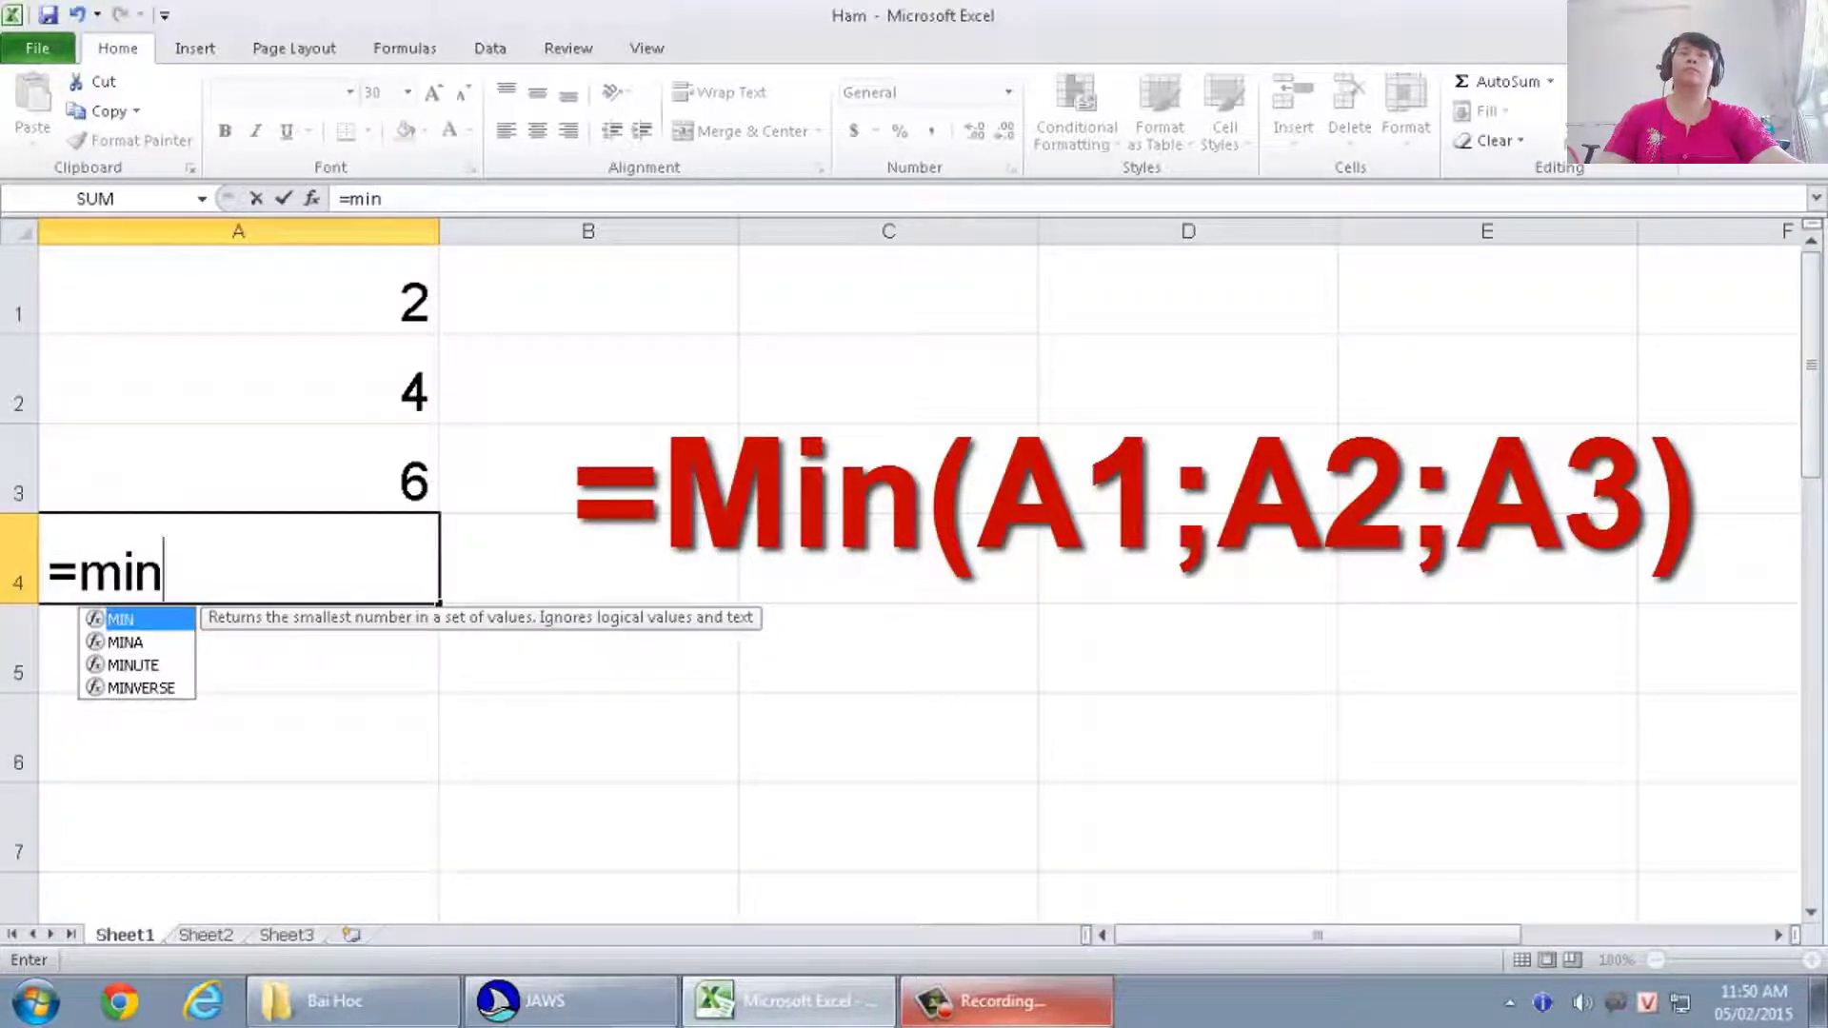
{"action": "type", "text": "("}
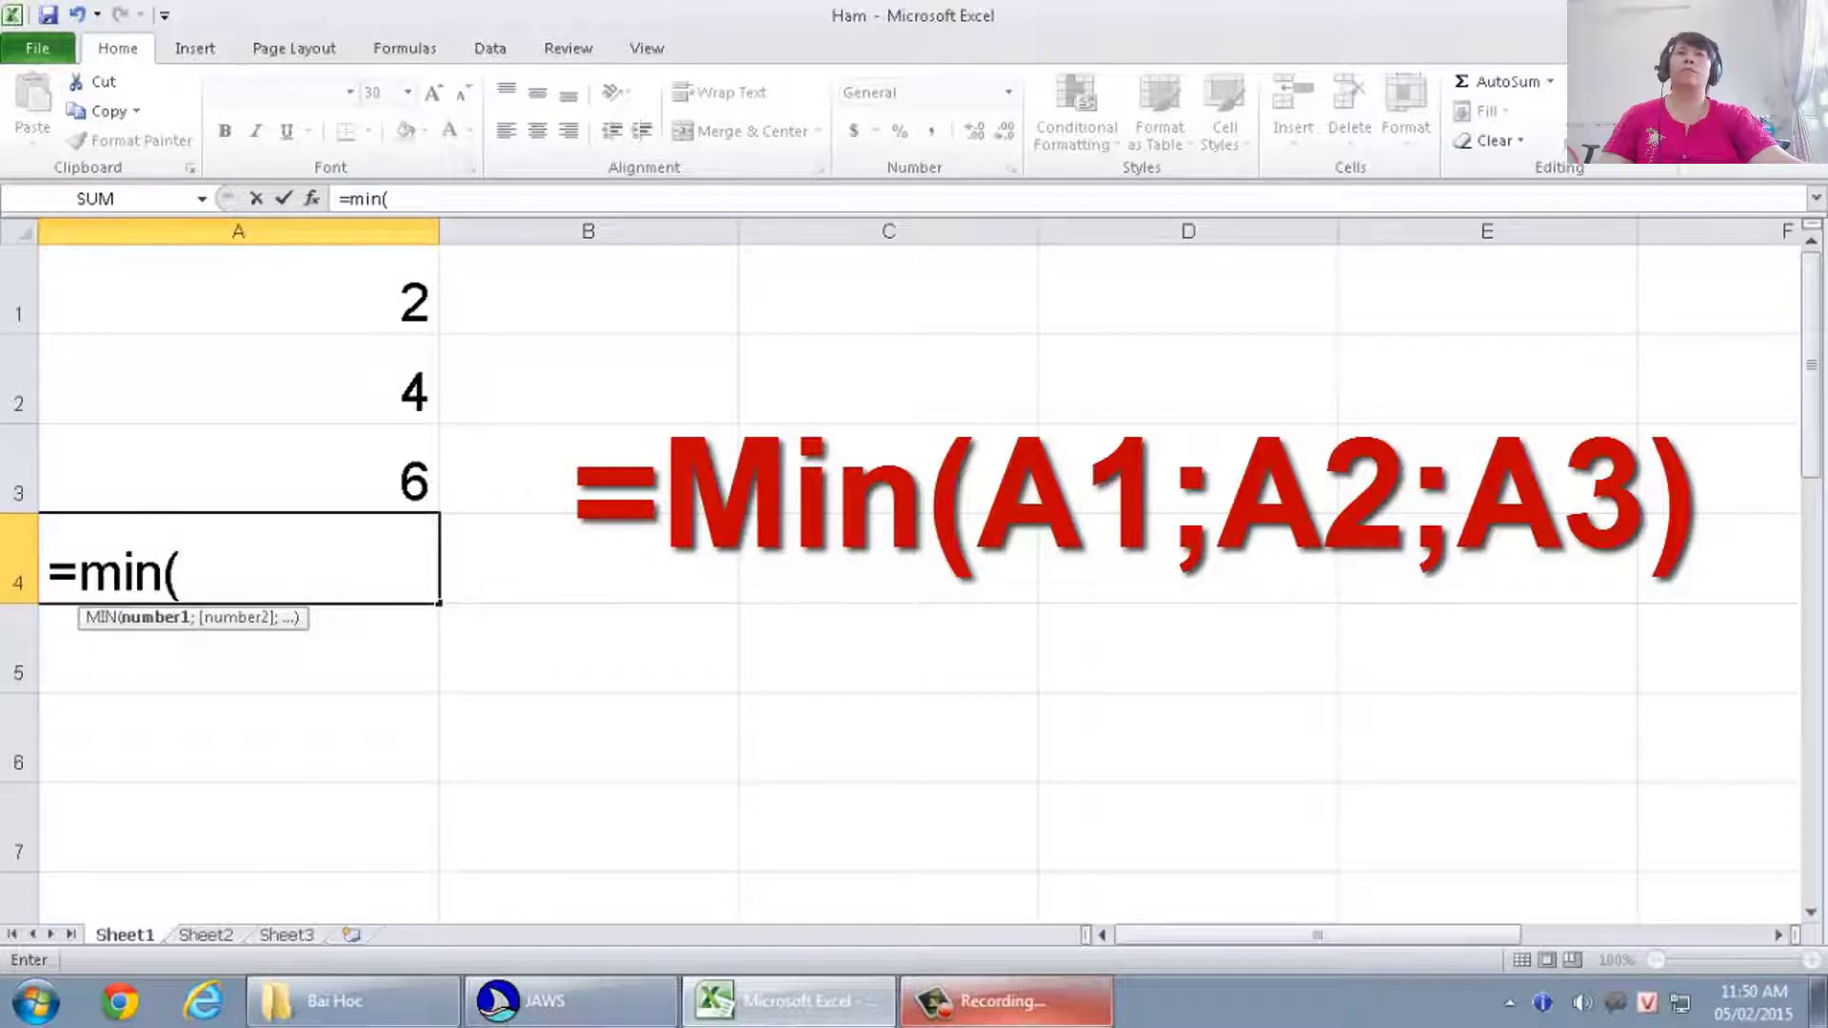
{"action": "type", "text": "a"}
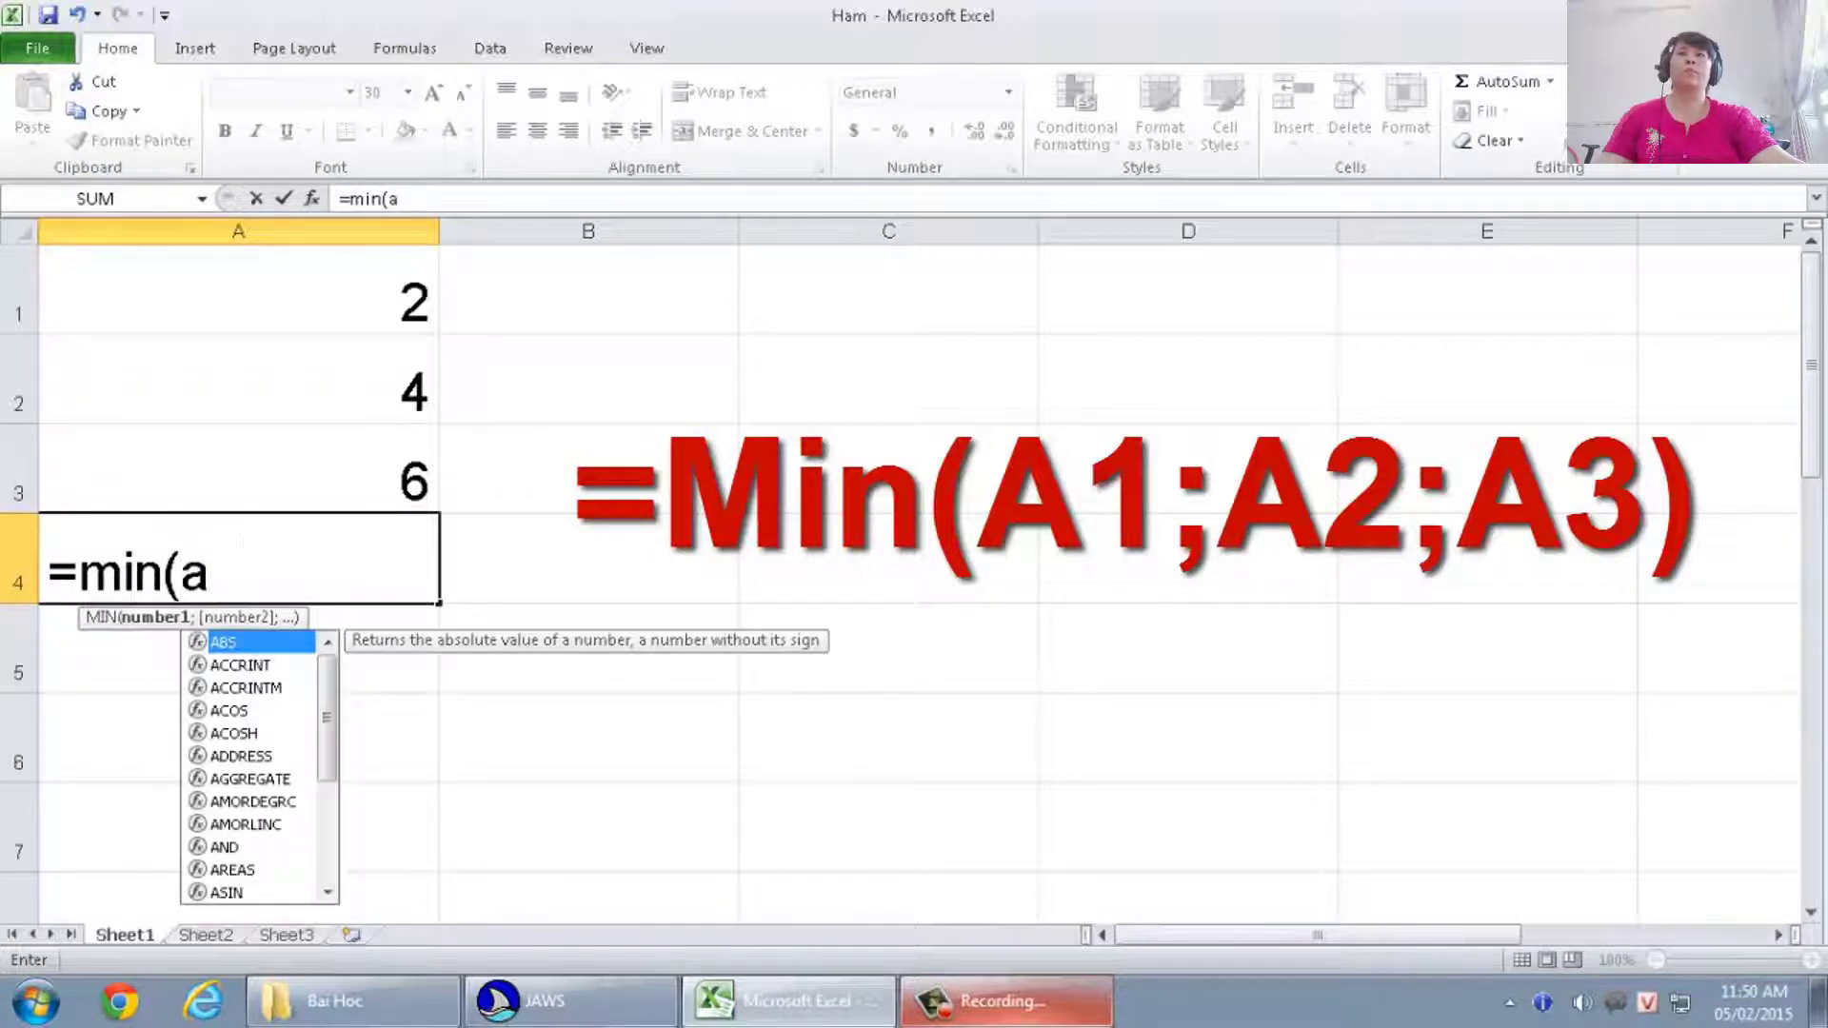
{"action": "type", "text": "1;"}
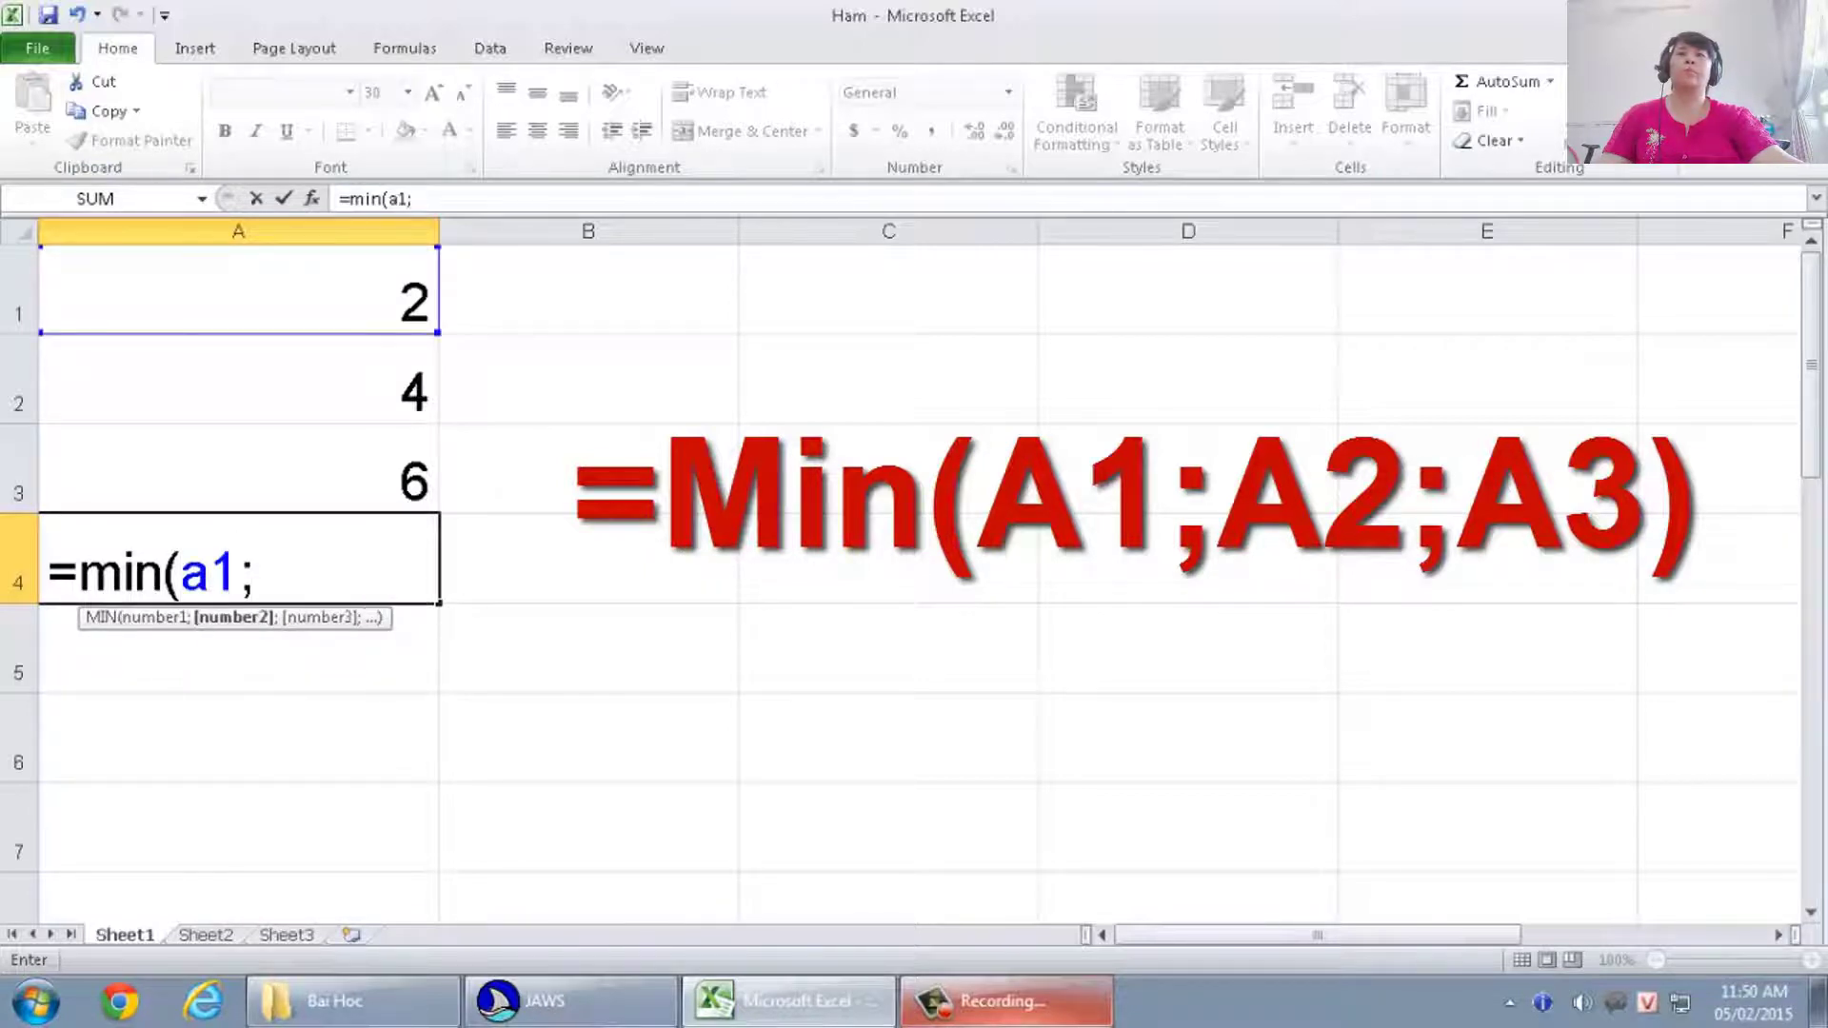
{"action": "type", "text": "a"}
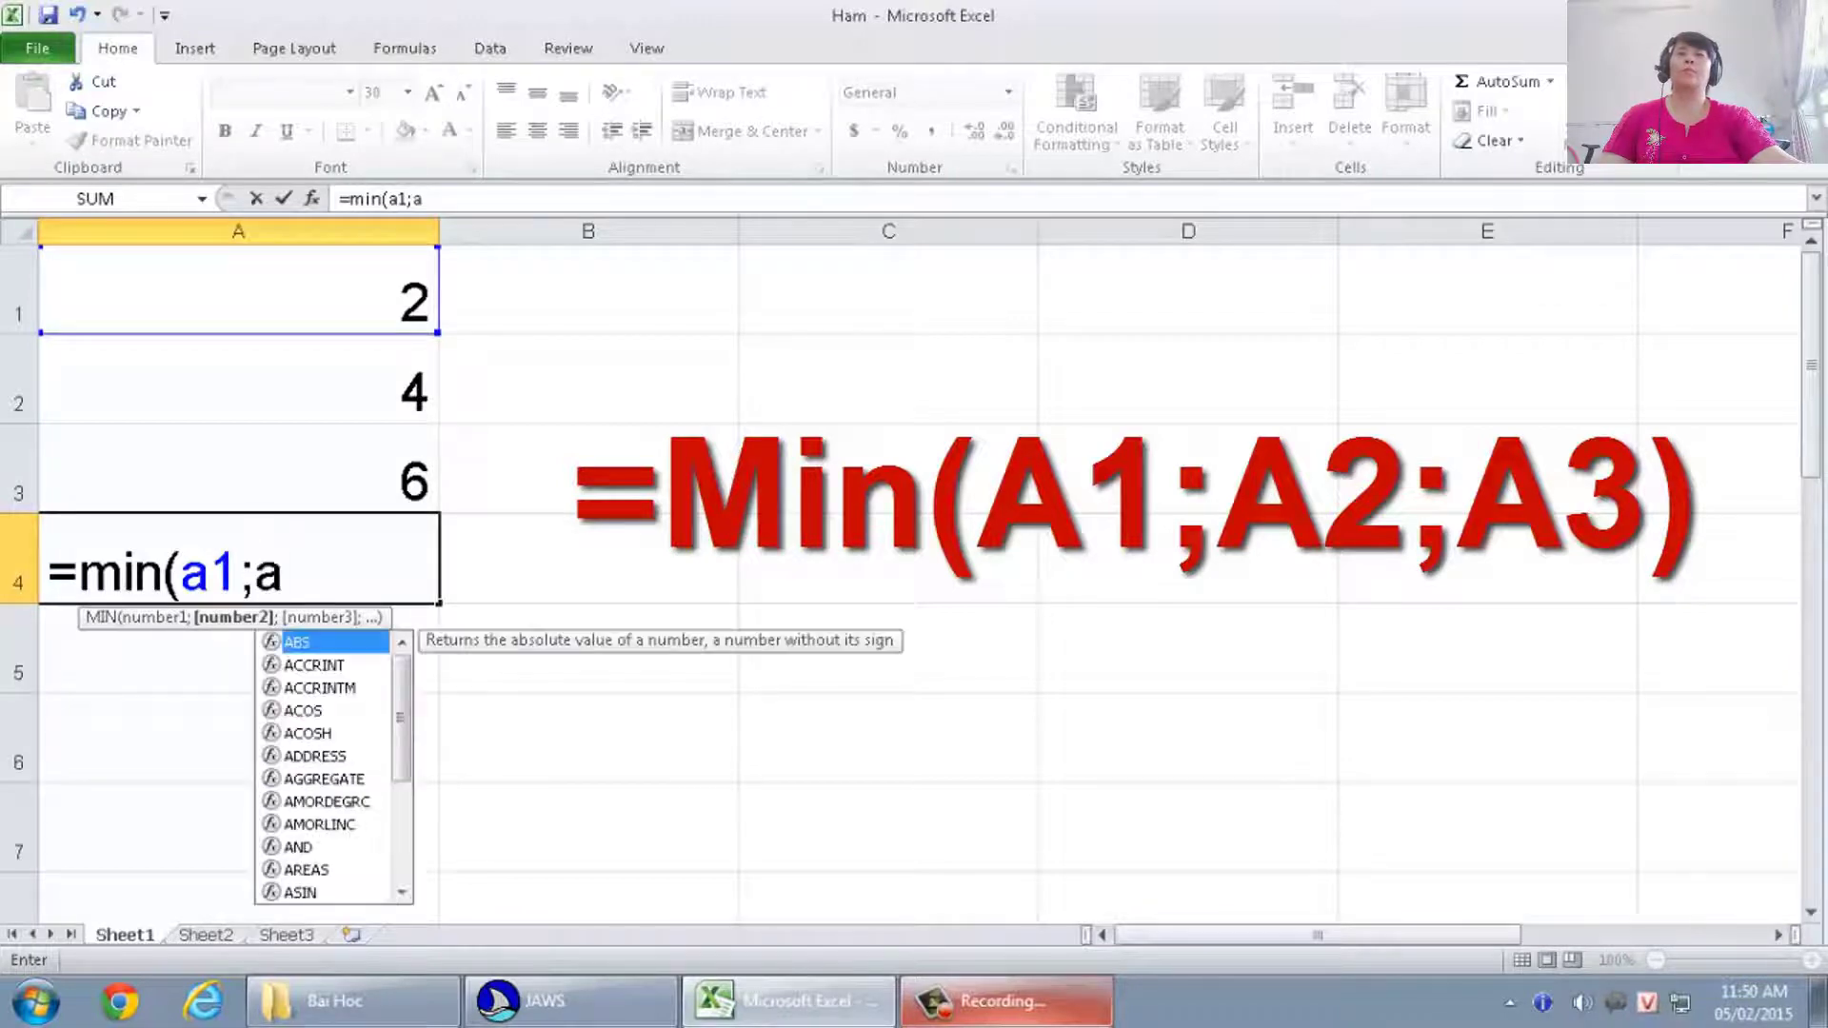
{"action": "type", "text": "2"}
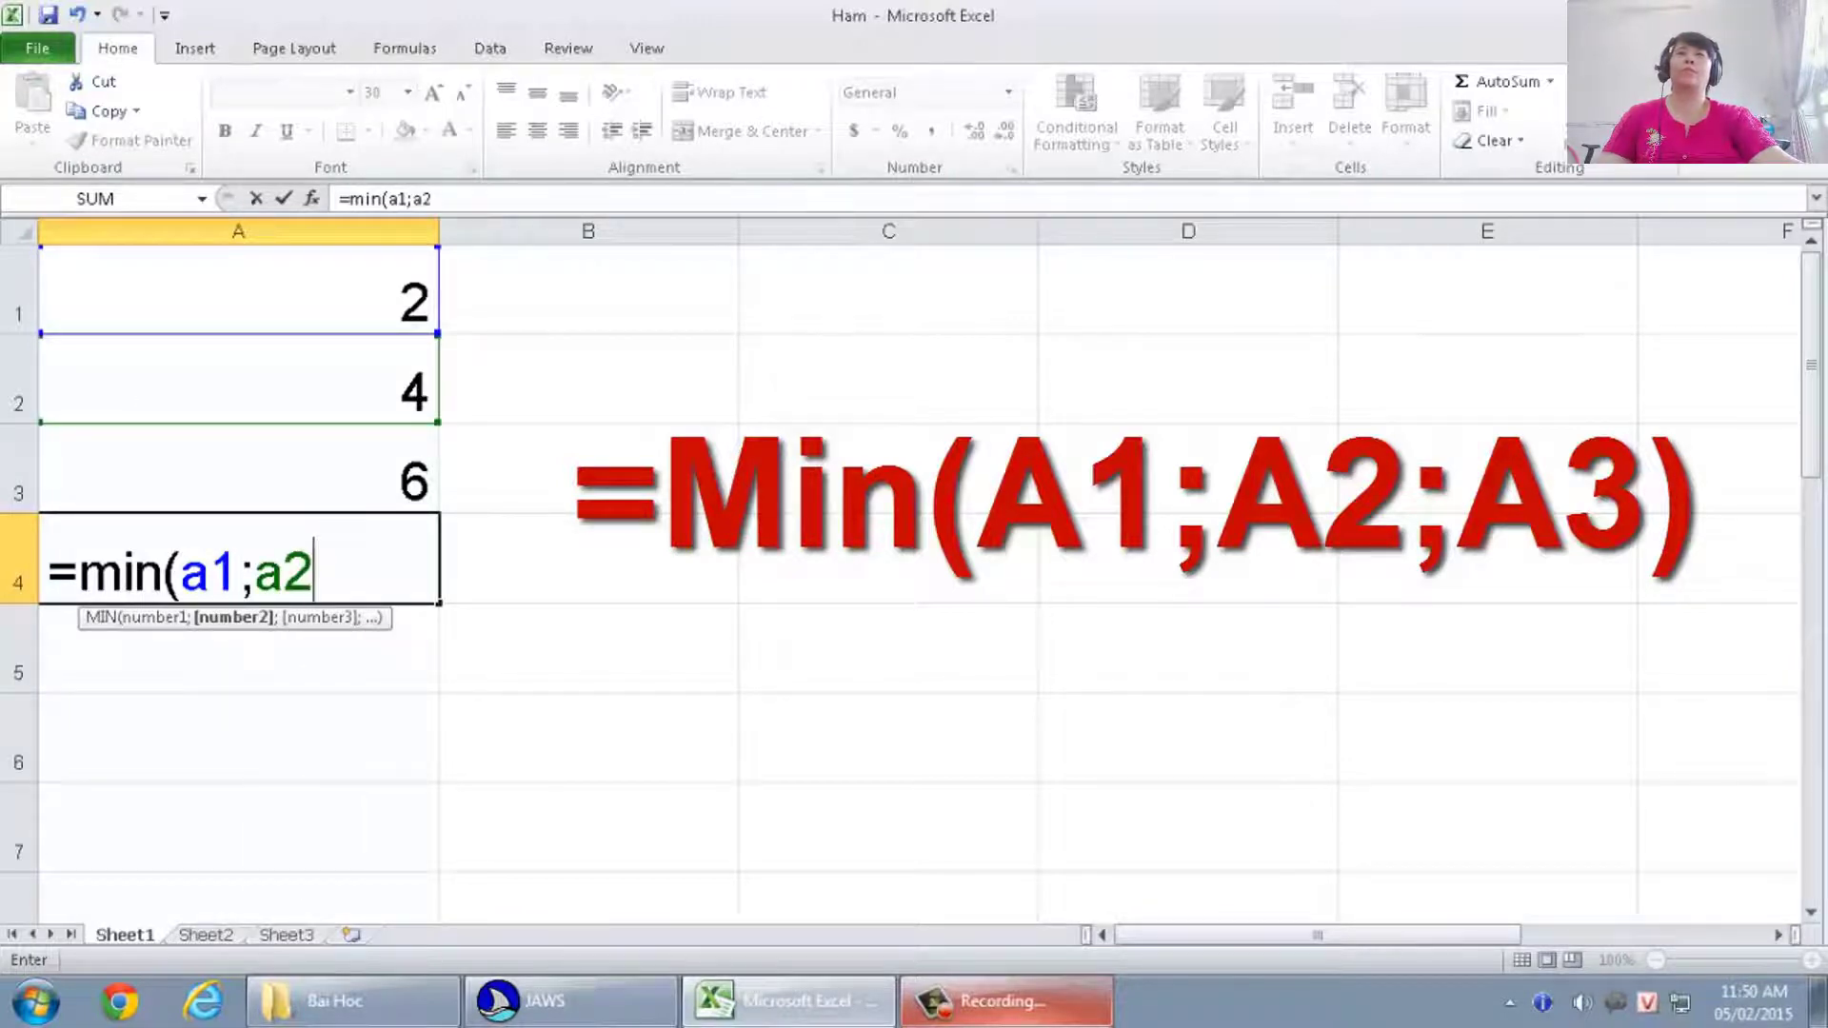
{"action": "type", "text": ";"}
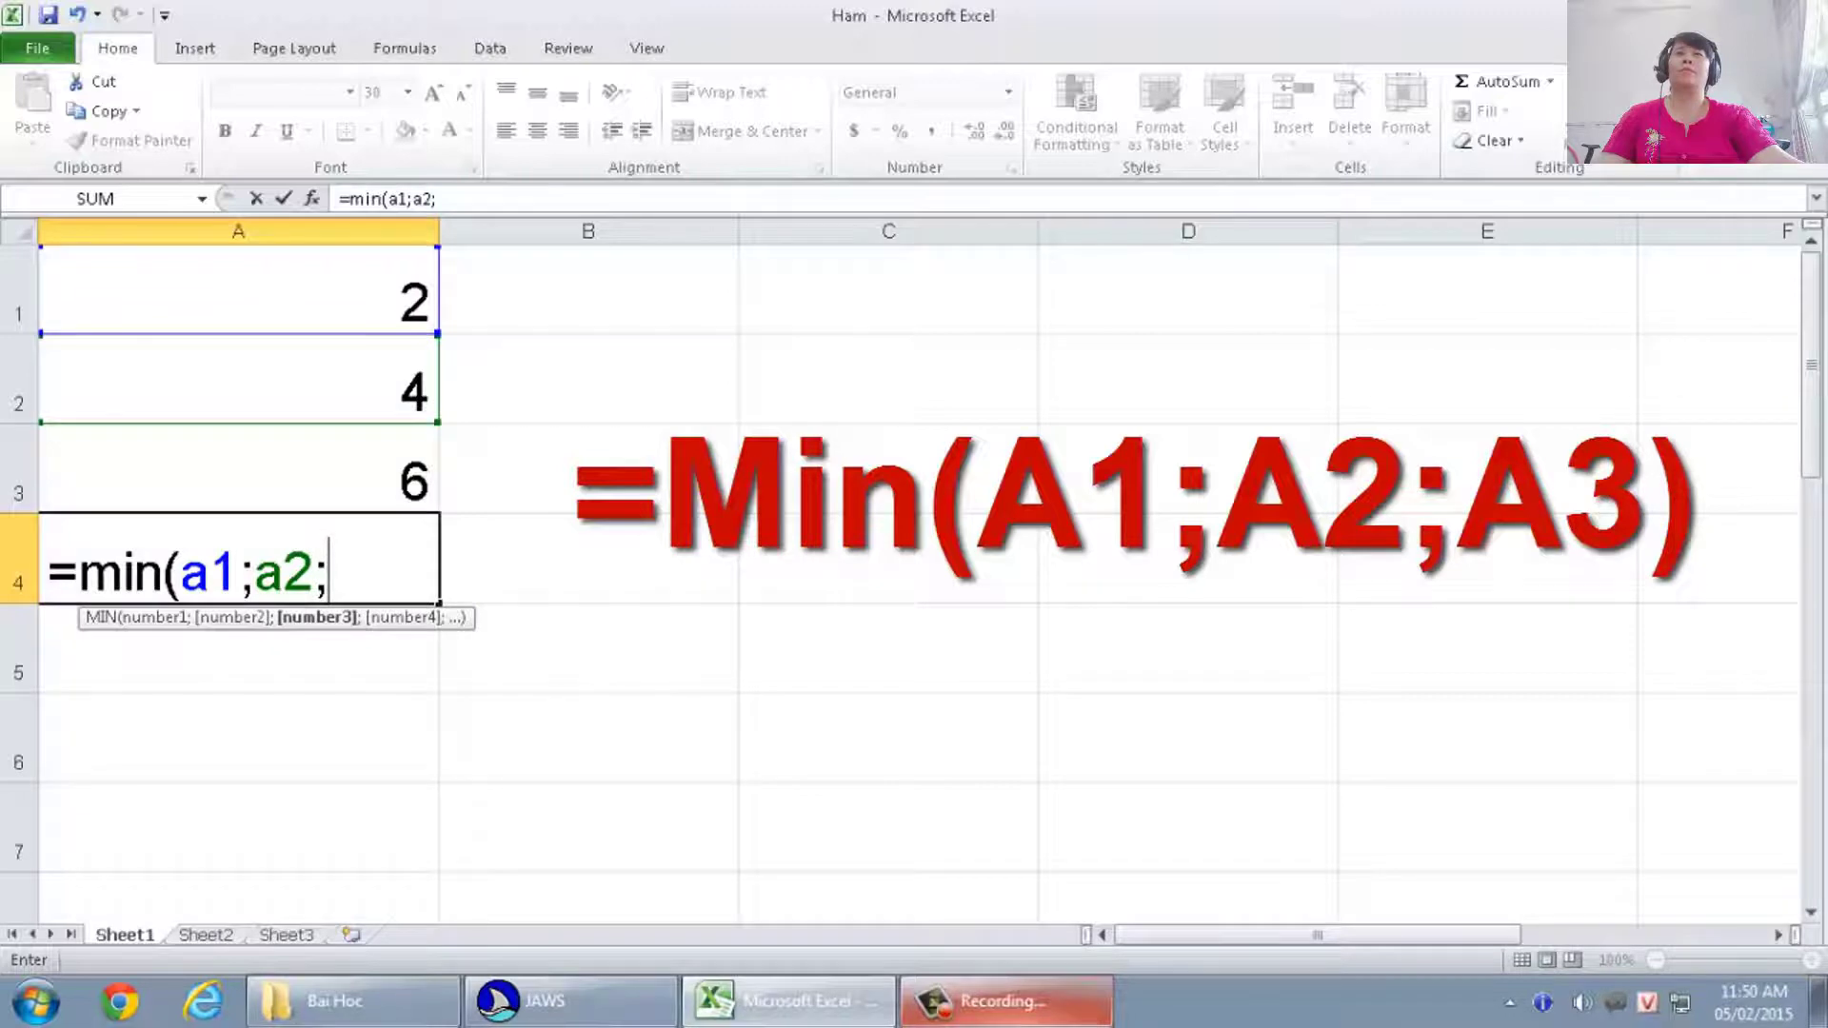
{"action": "type", "text": "a3"}
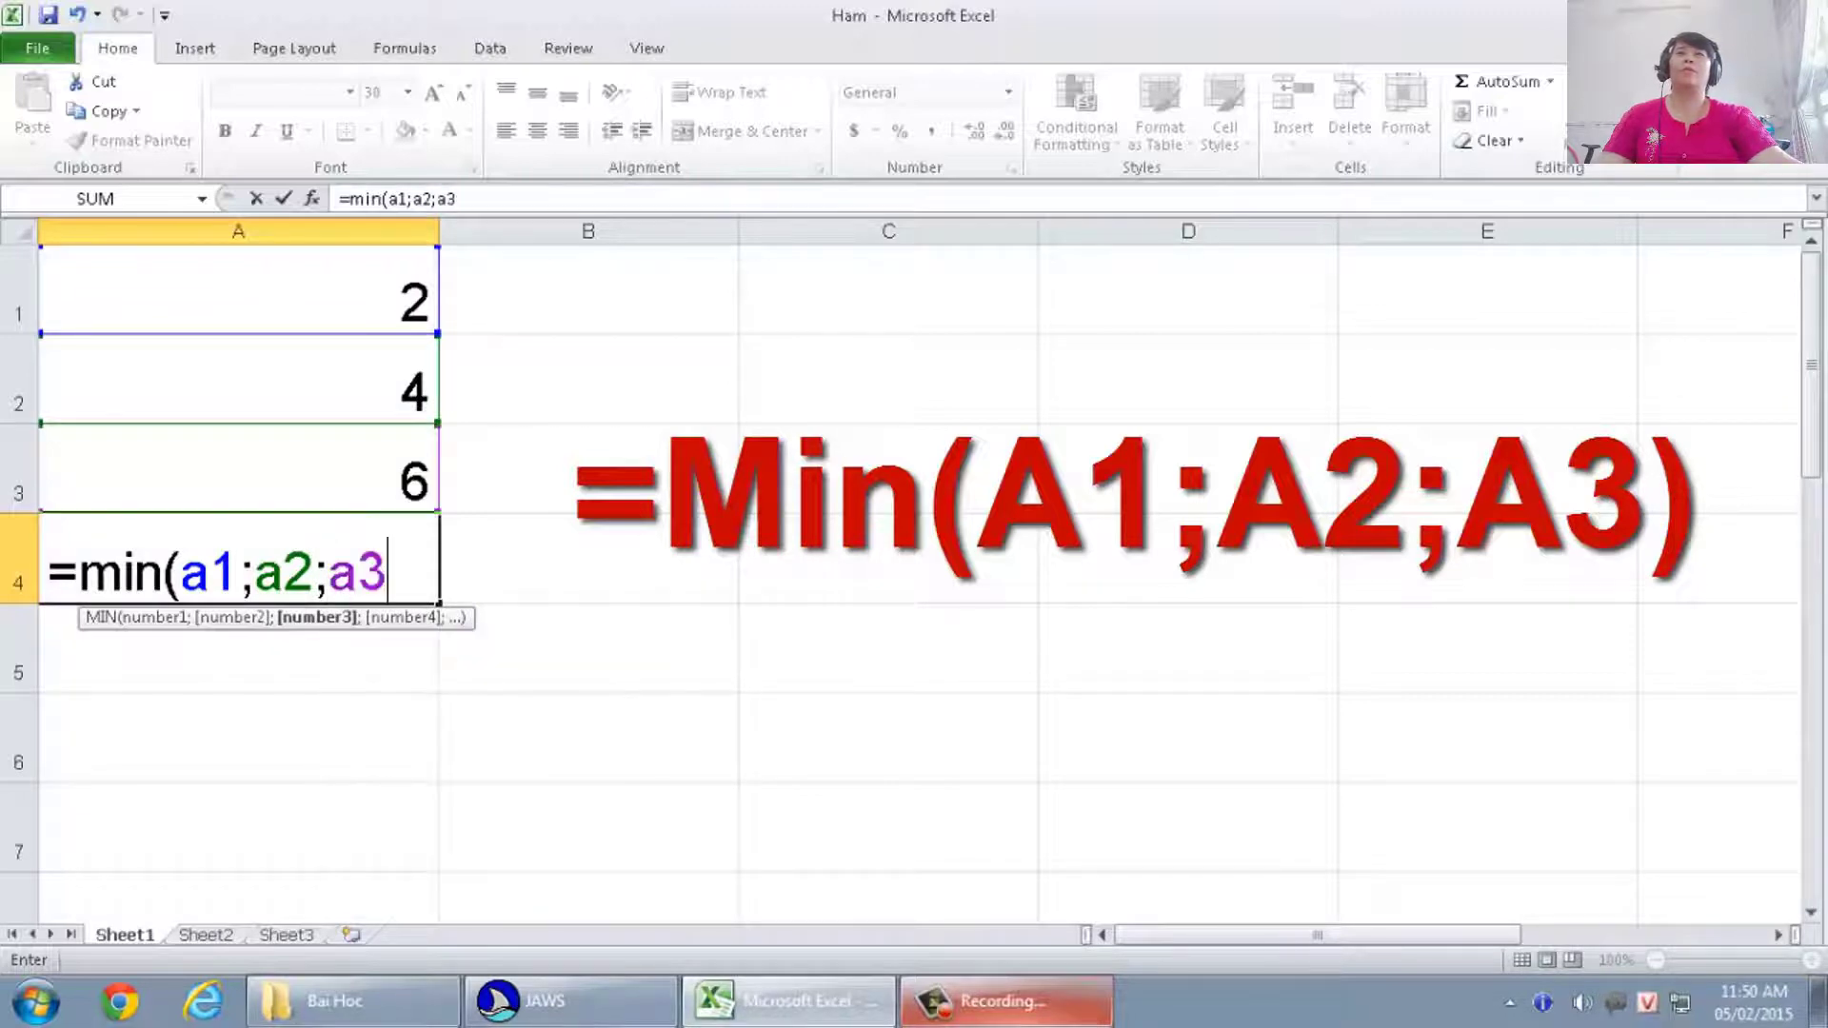
{"action": "type", "text": ")"}
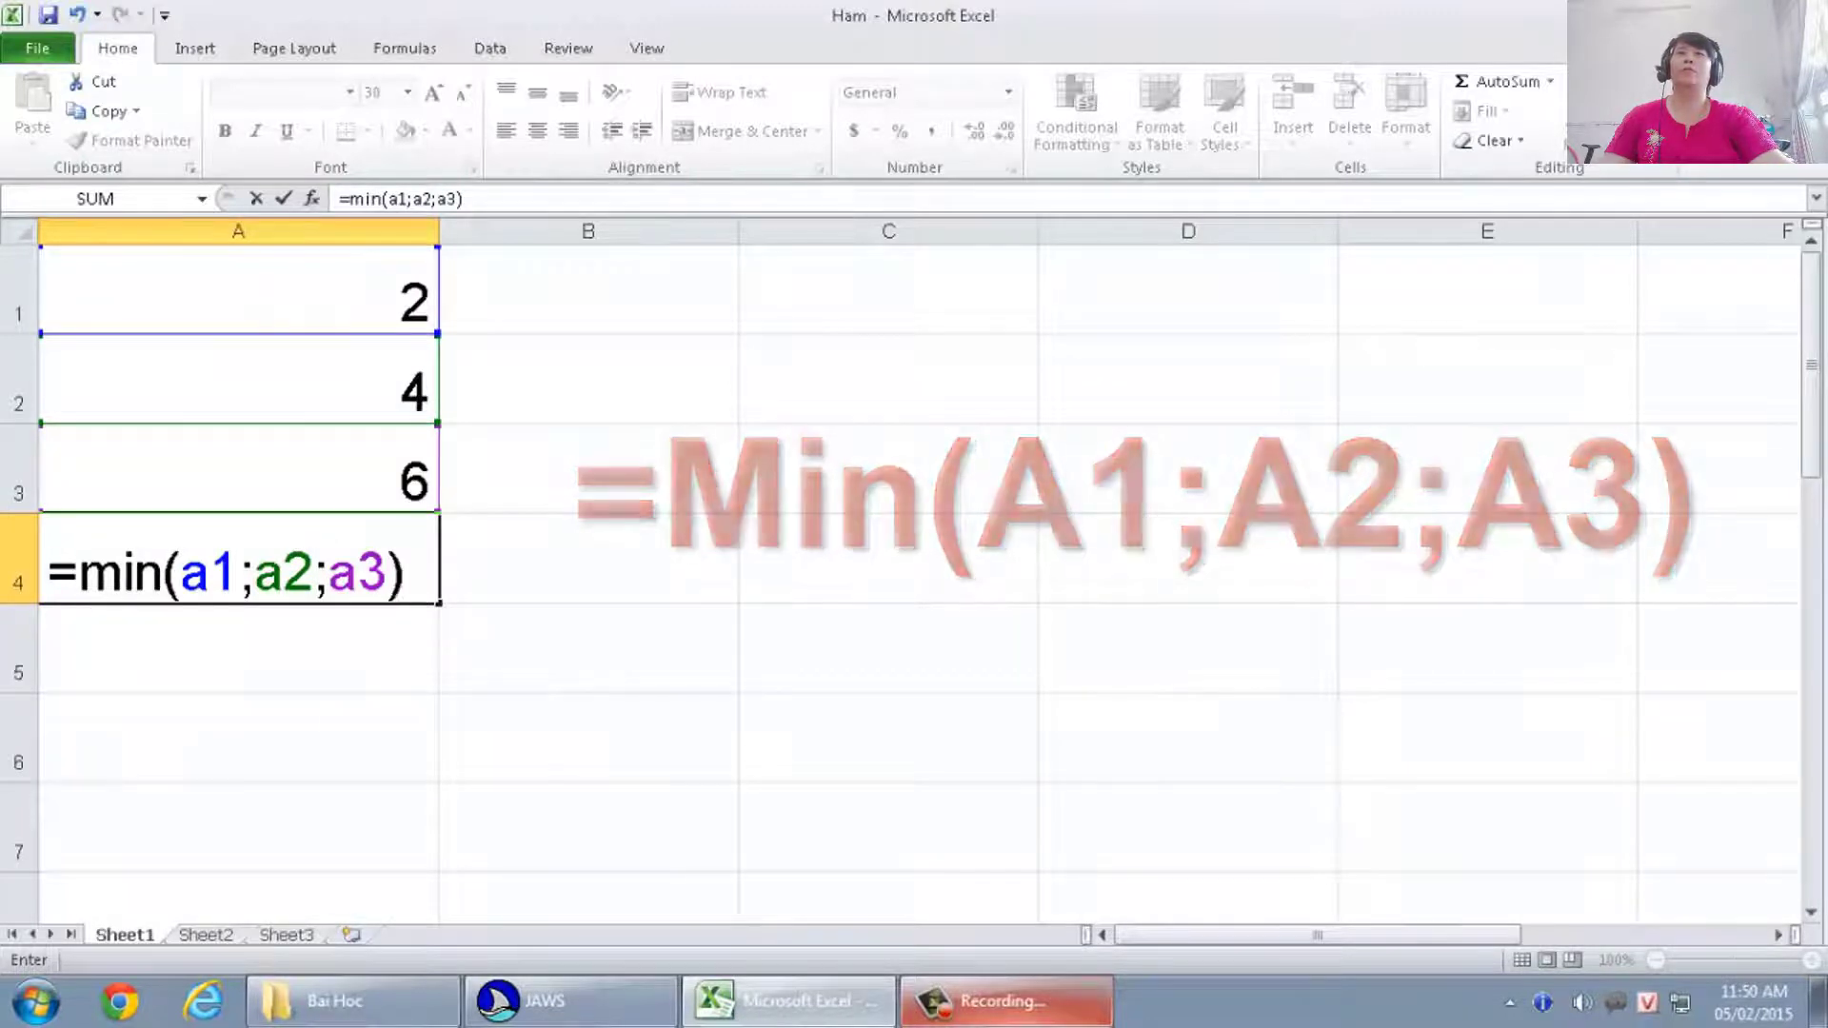
- Commit =MIN(A1;A2;A3) in A4, showing 2, and reselect A4
{"action": "key", "text": "Return"}
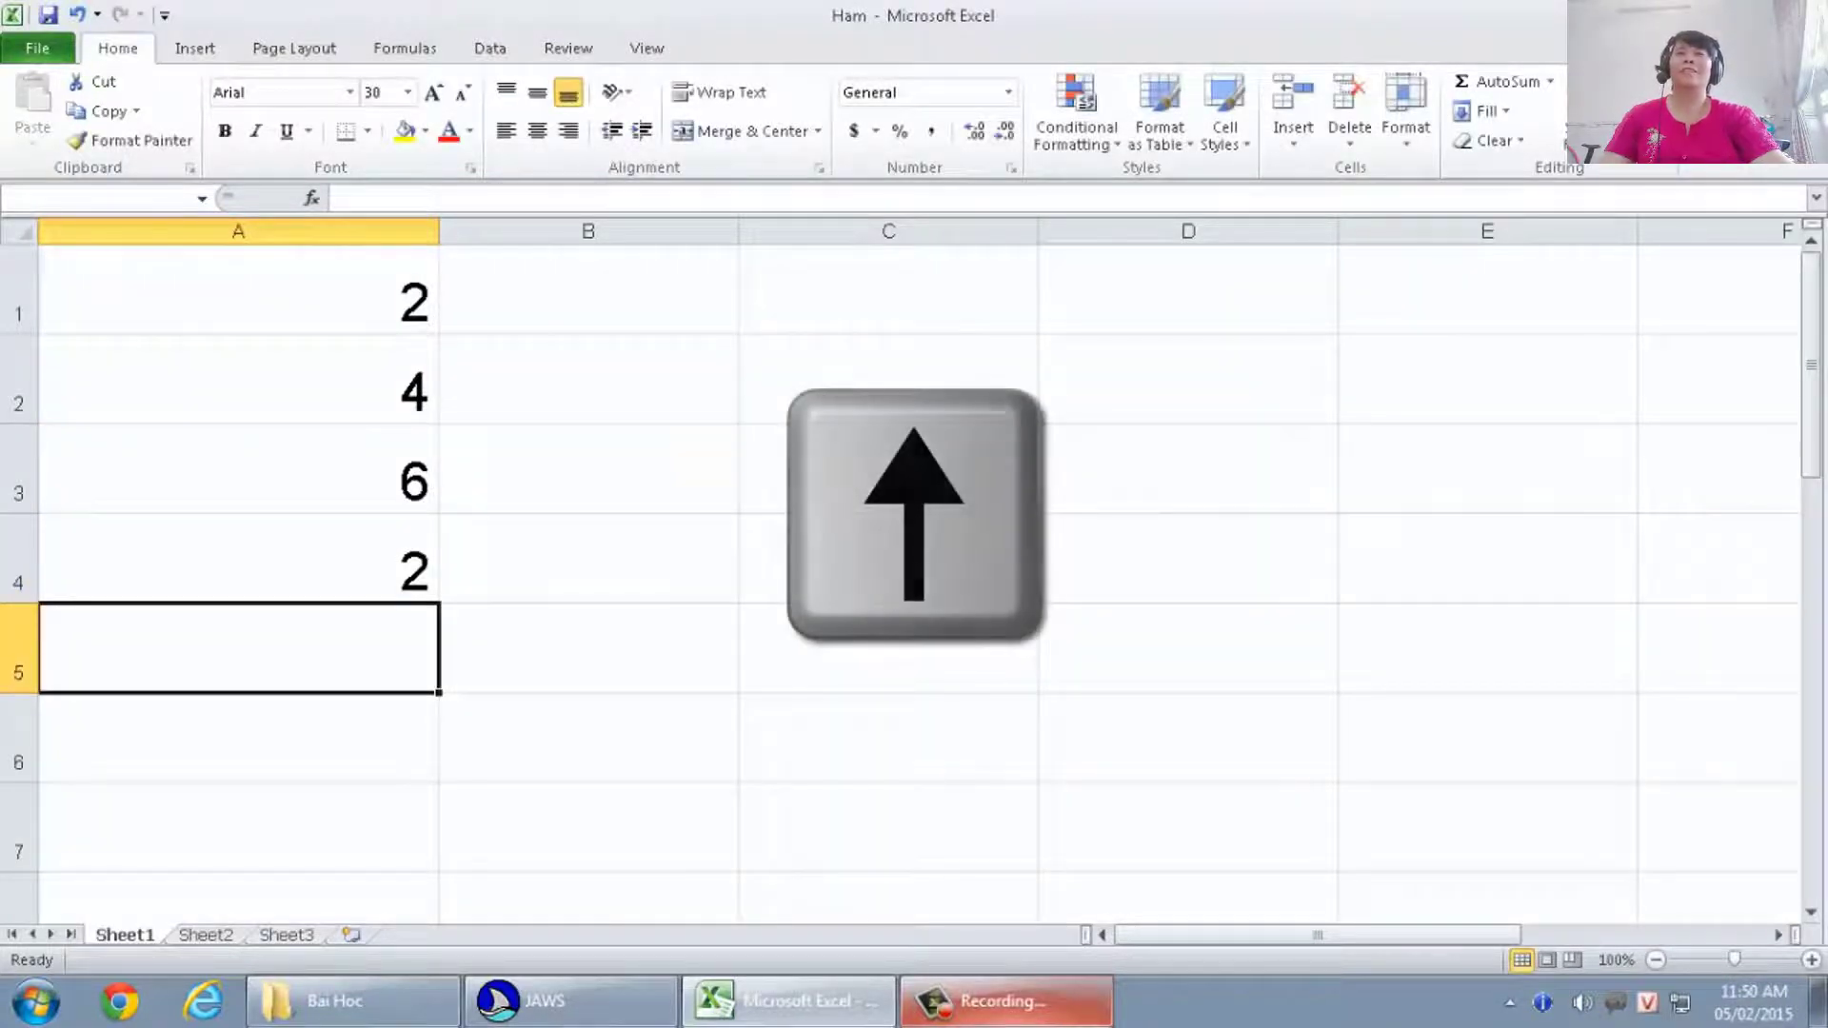
{"action": "key", "text": "Up"}
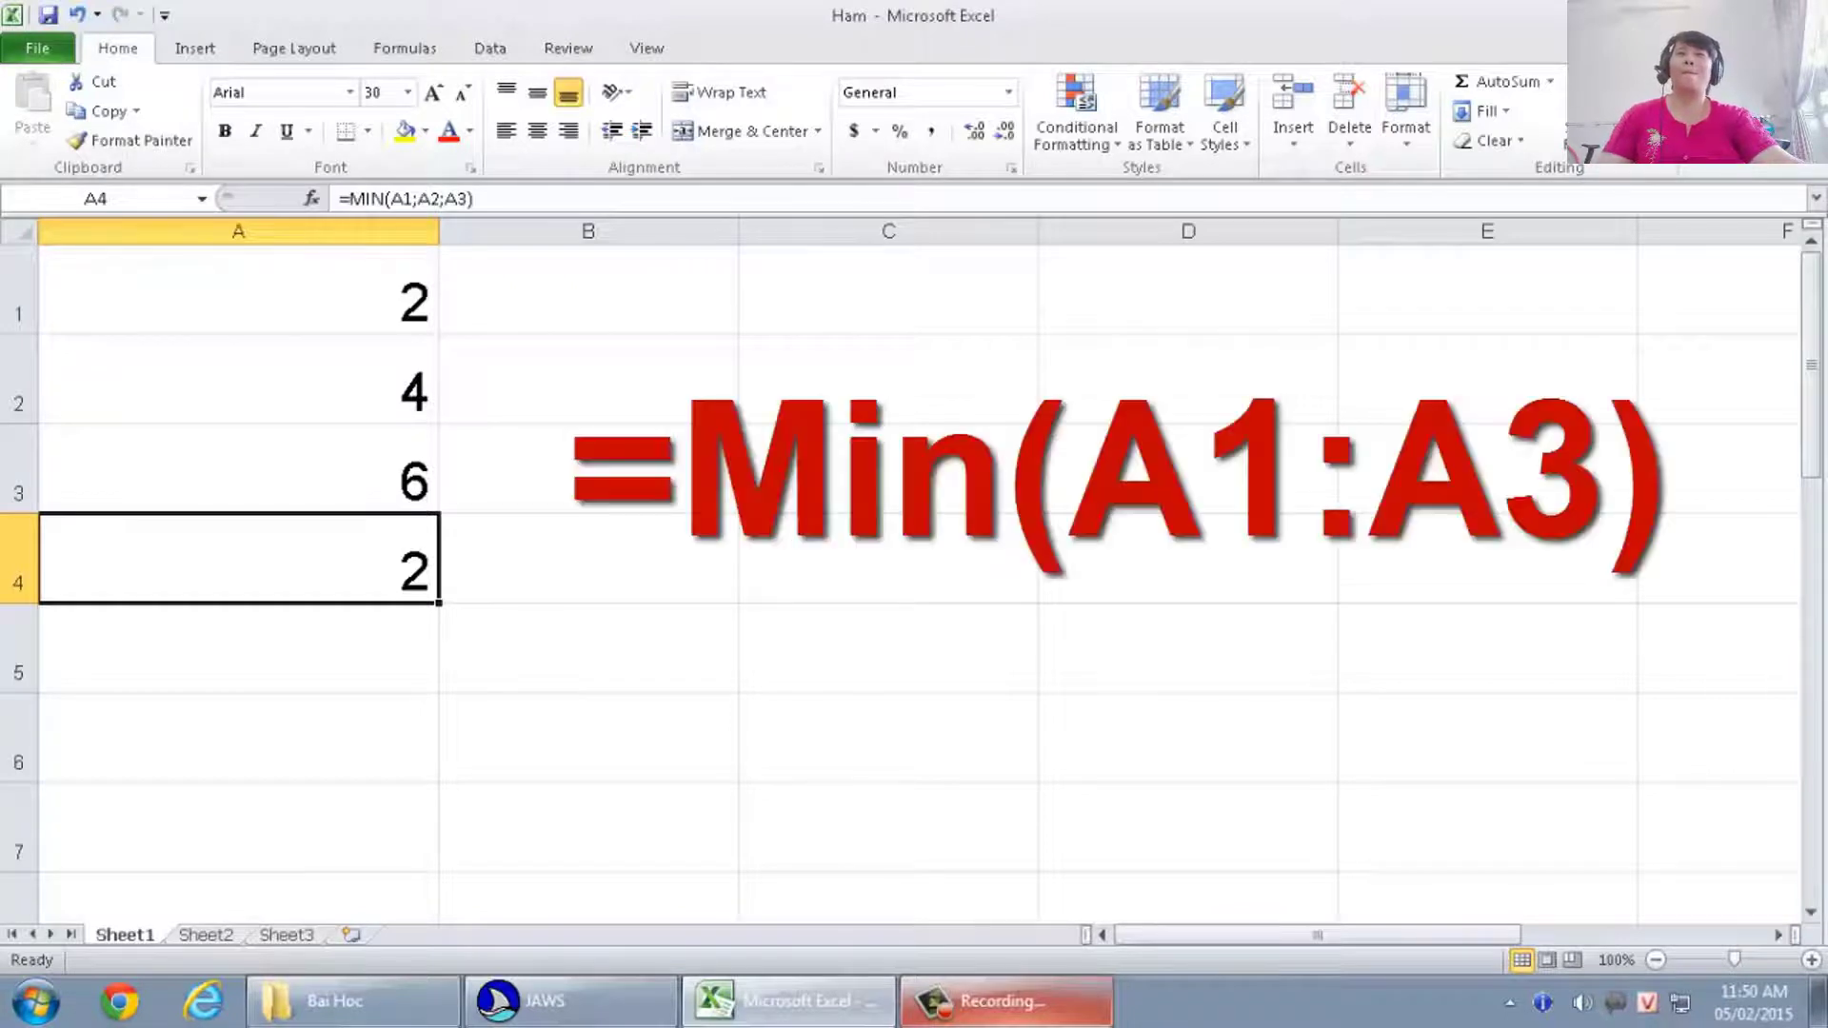
- Rewrite A4 as the range formula =min(a1:a3), which still returns 2
{"action": "type", "text": "="}
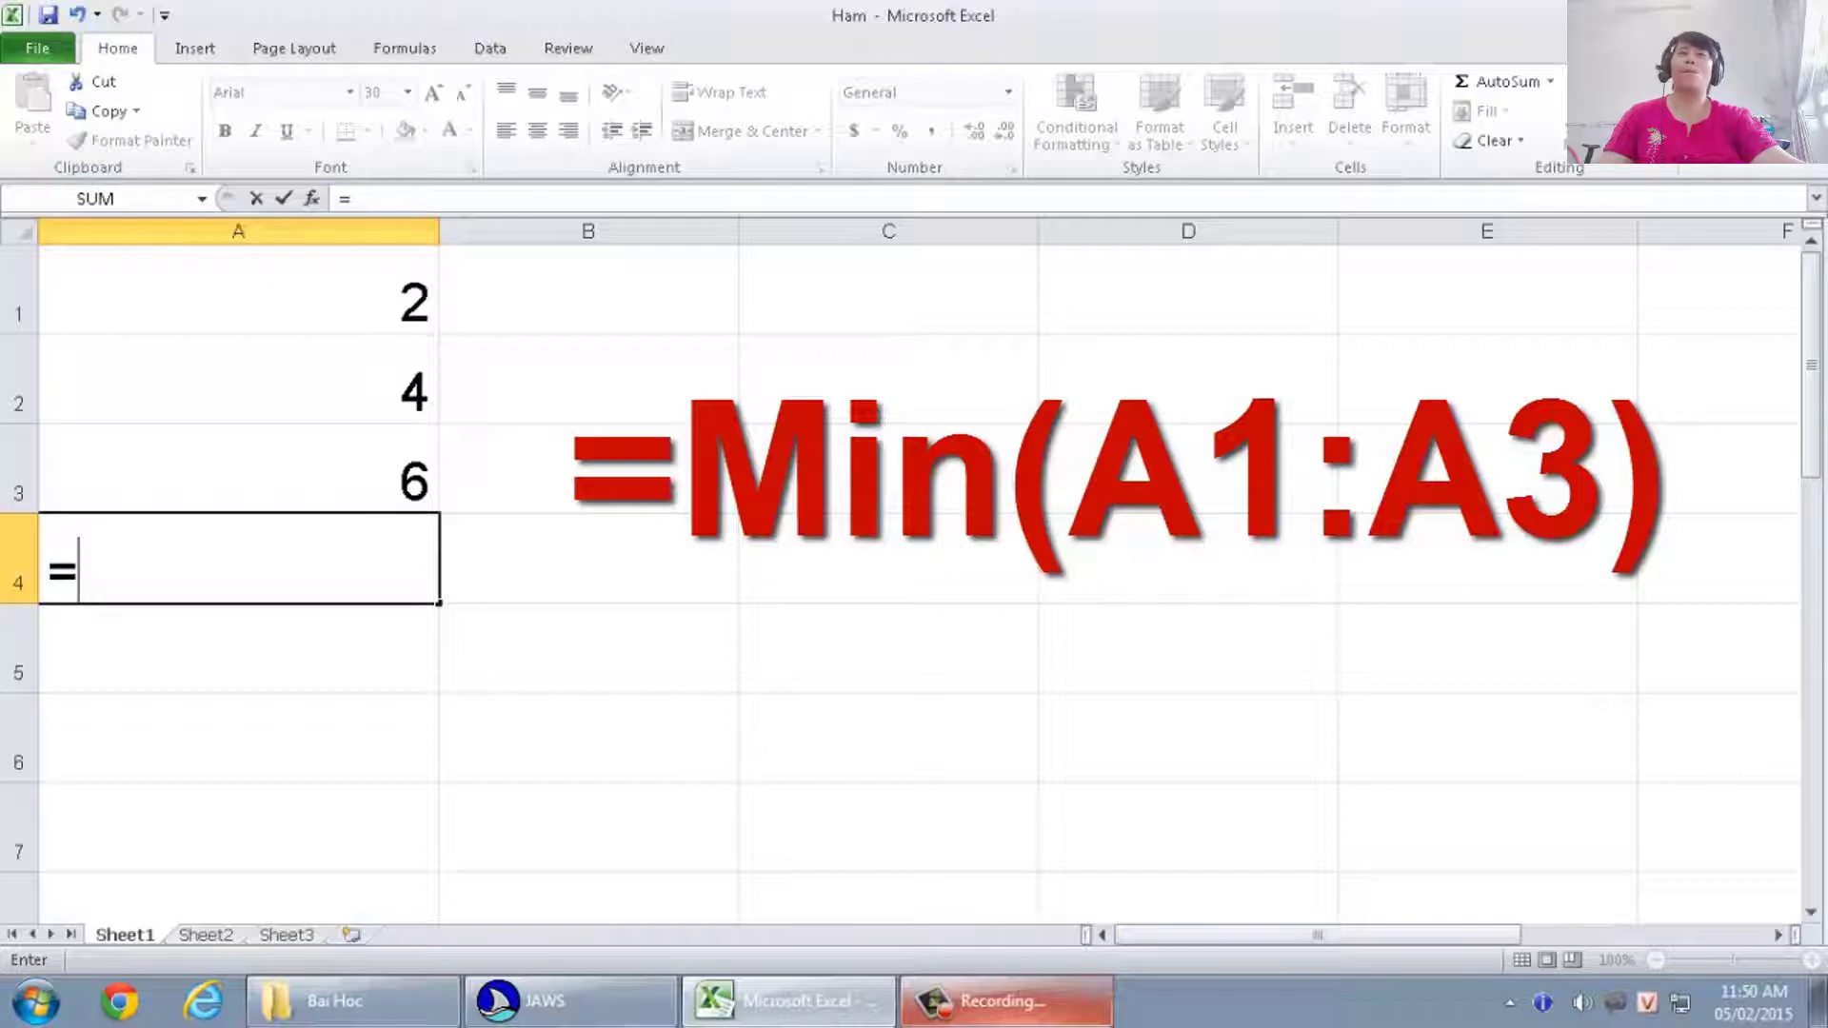
{"action": "type", "text": "min"}
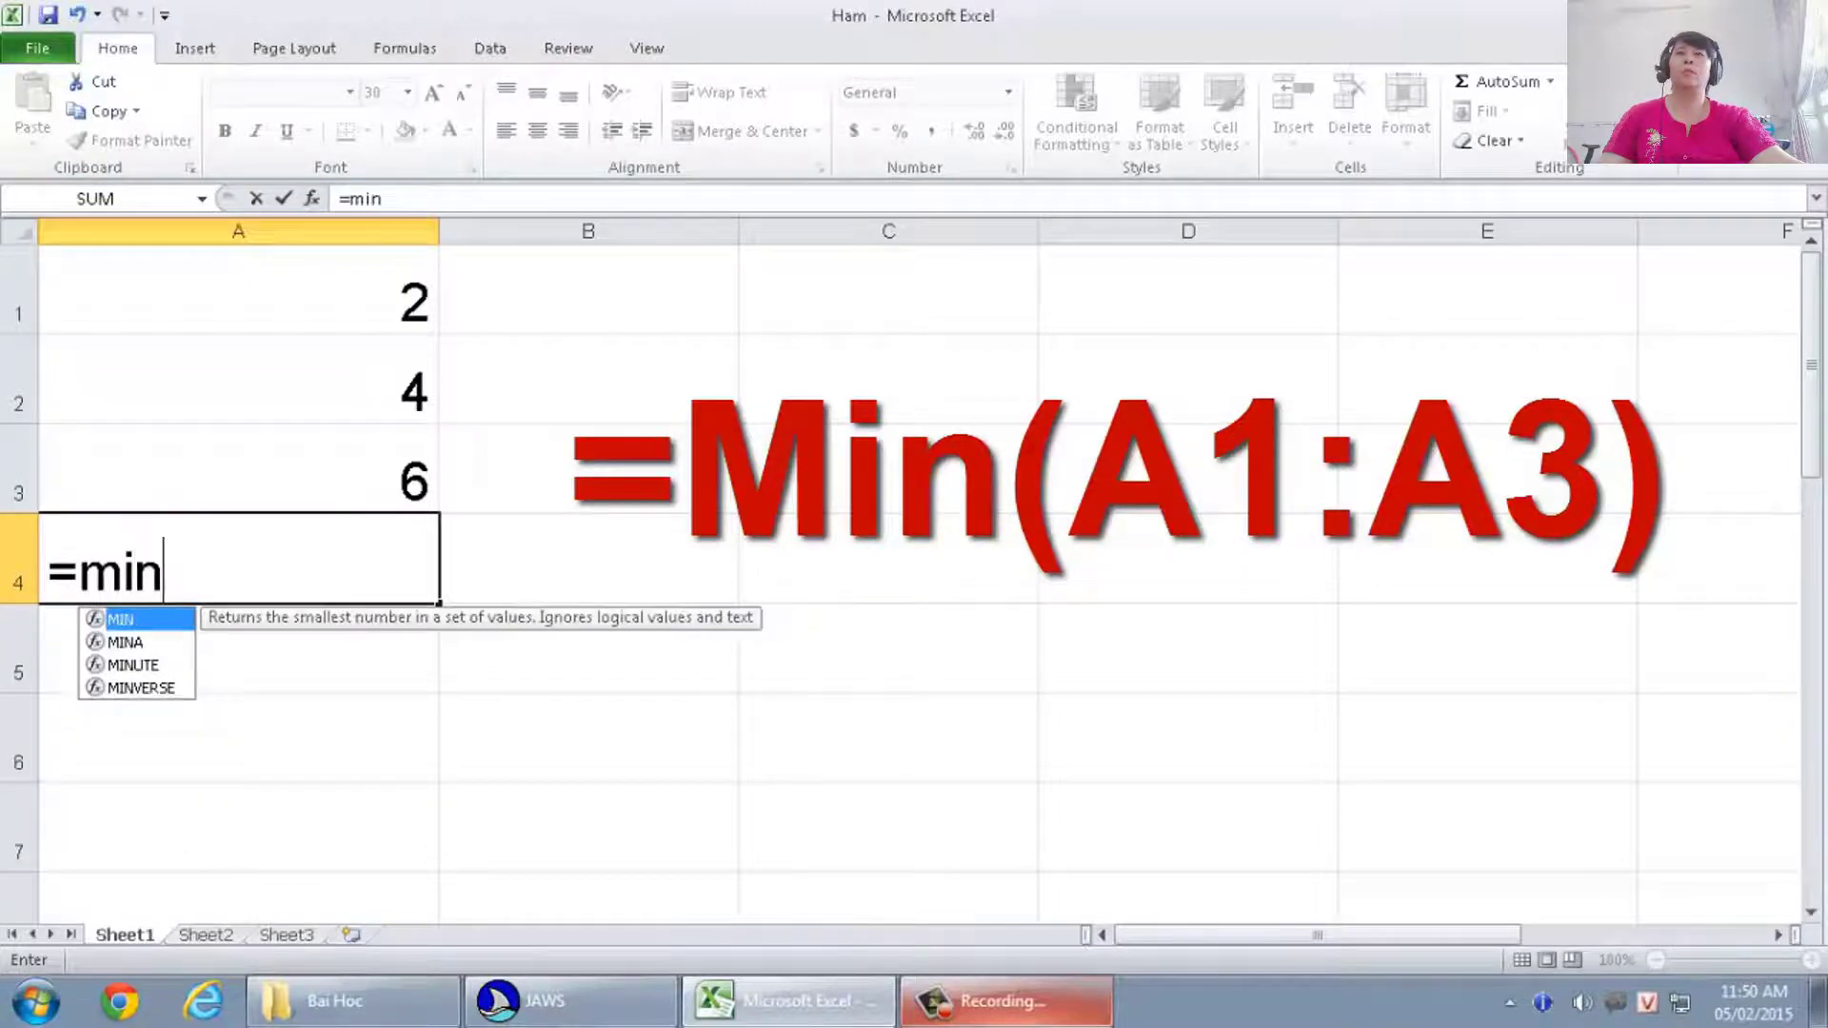
{"action": "type", "text": "("}
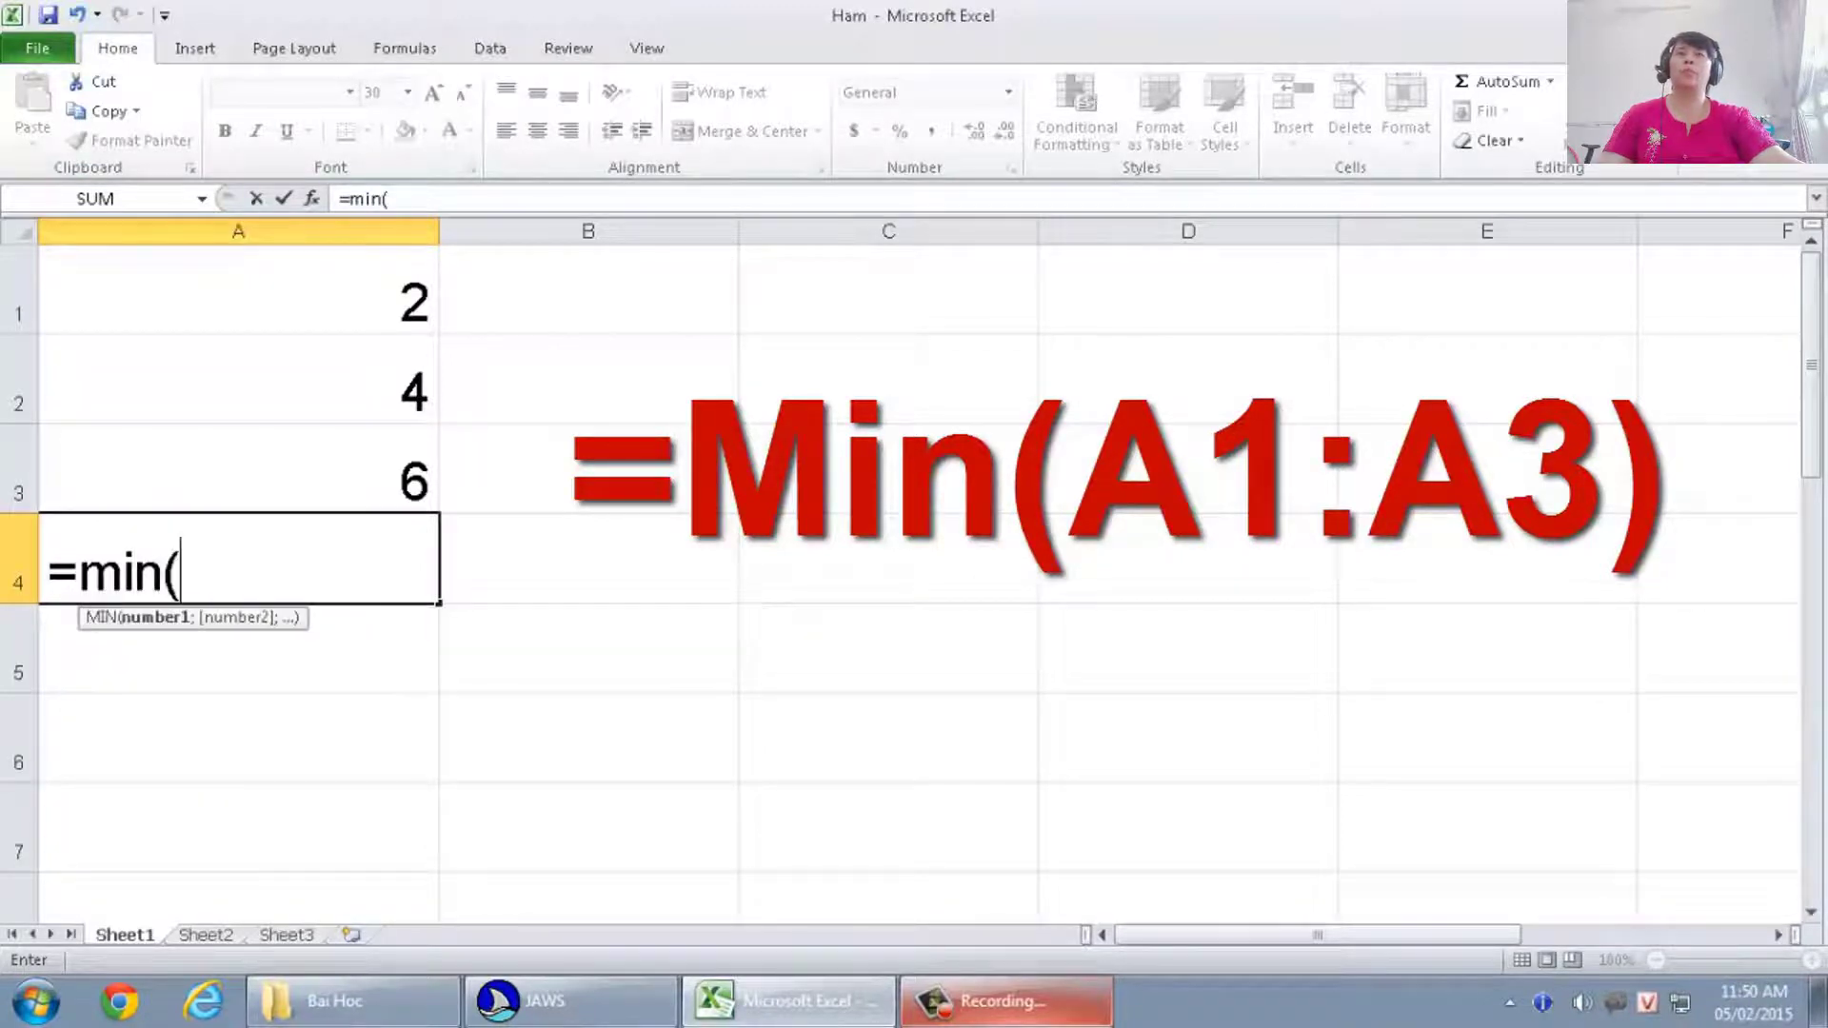
{"action": "type", "text": "a"}
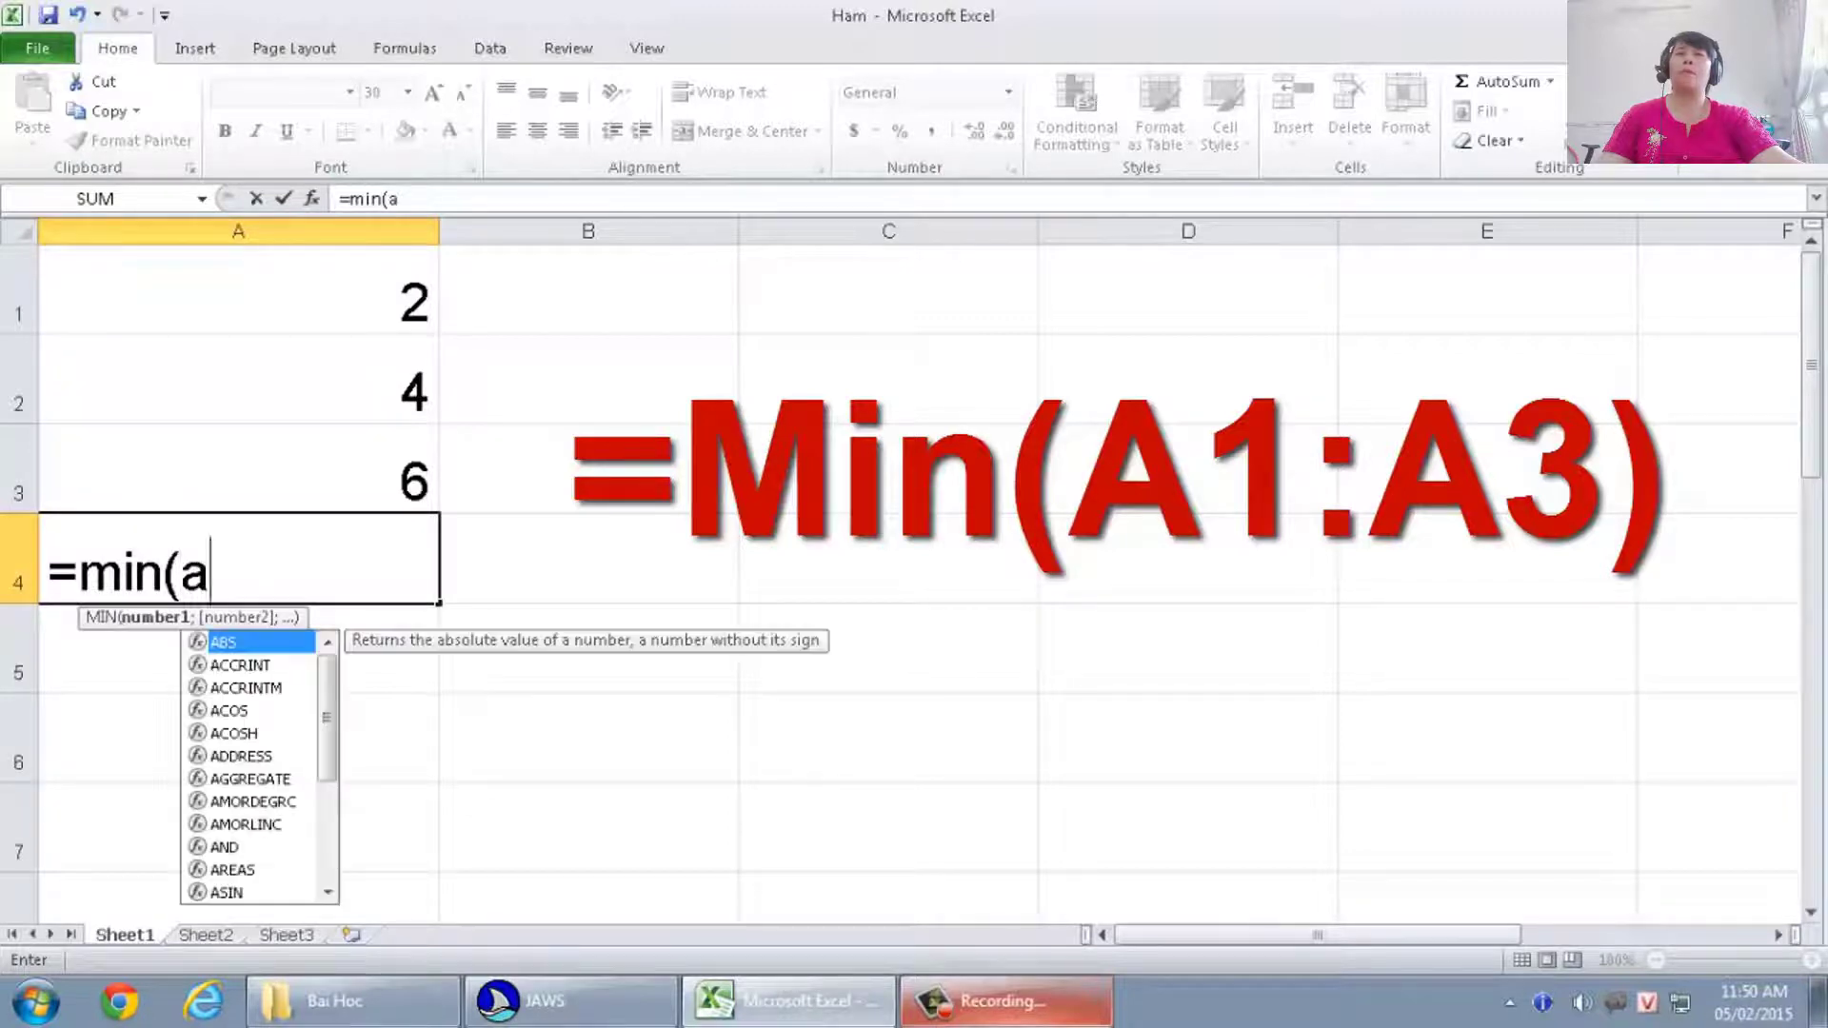
{"action": "type", "text": "1"}
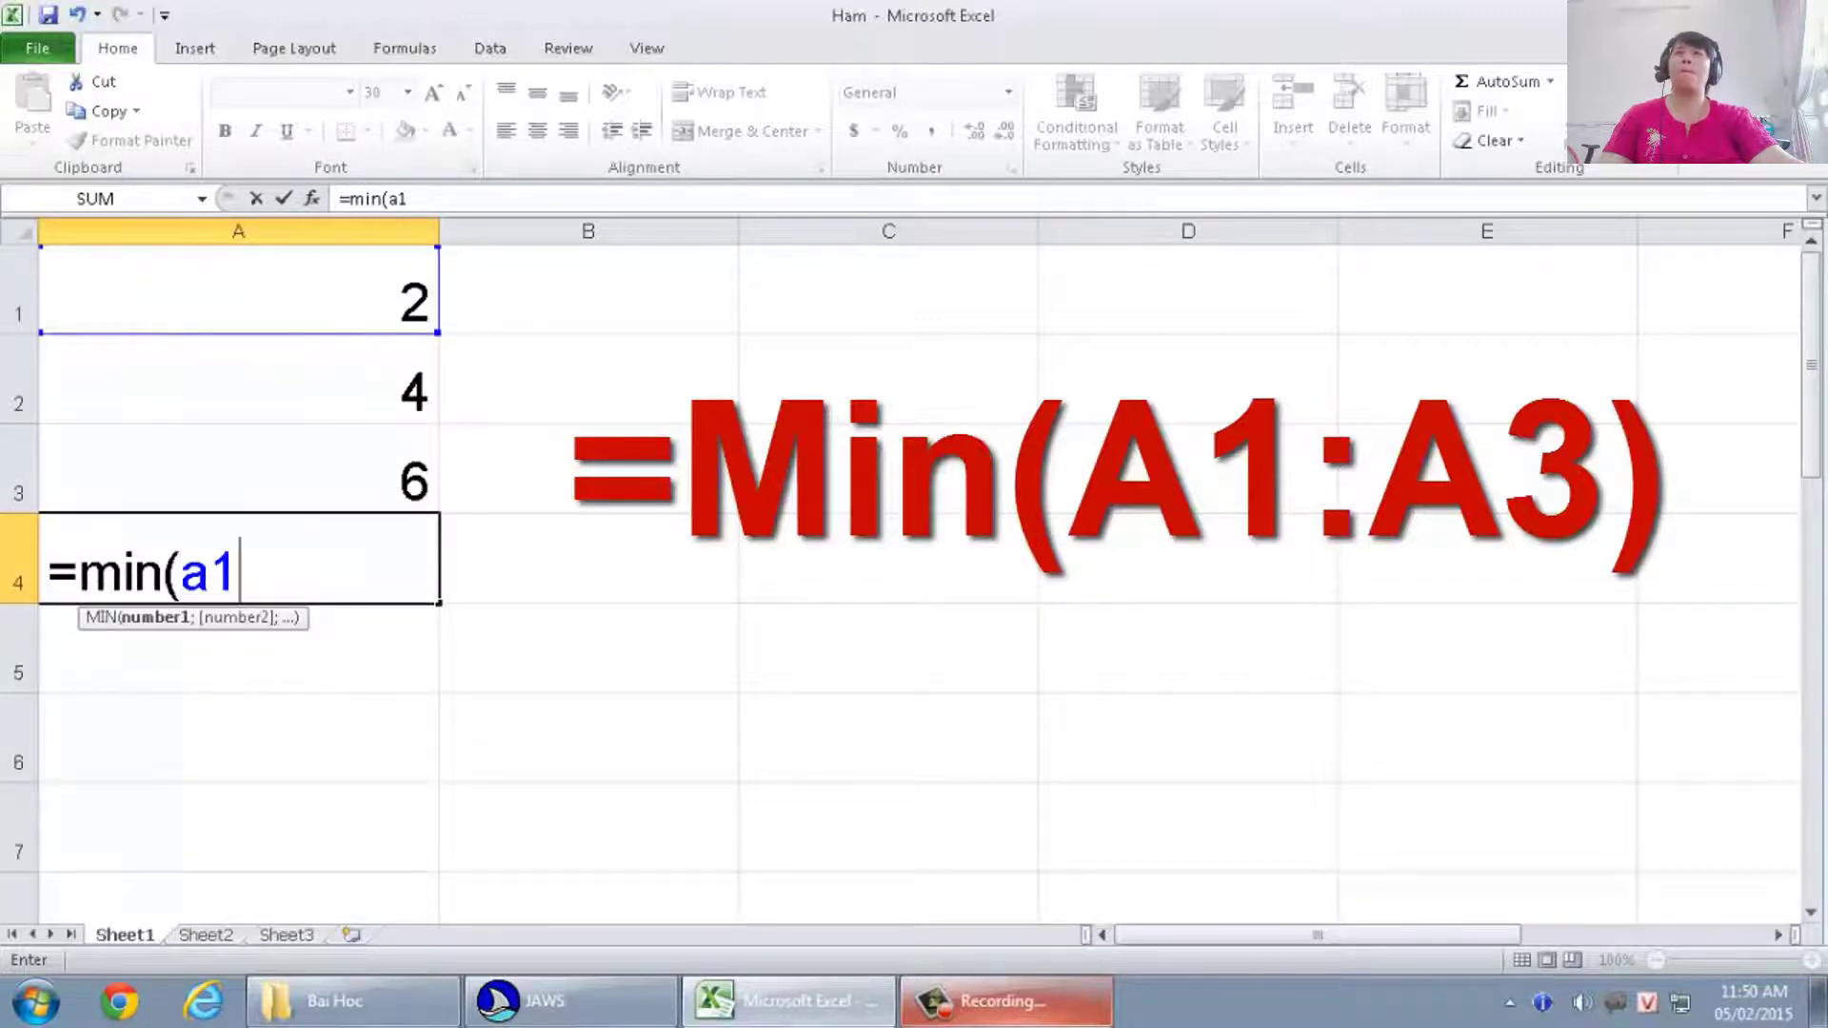
{"action": "type", "text": ":"}
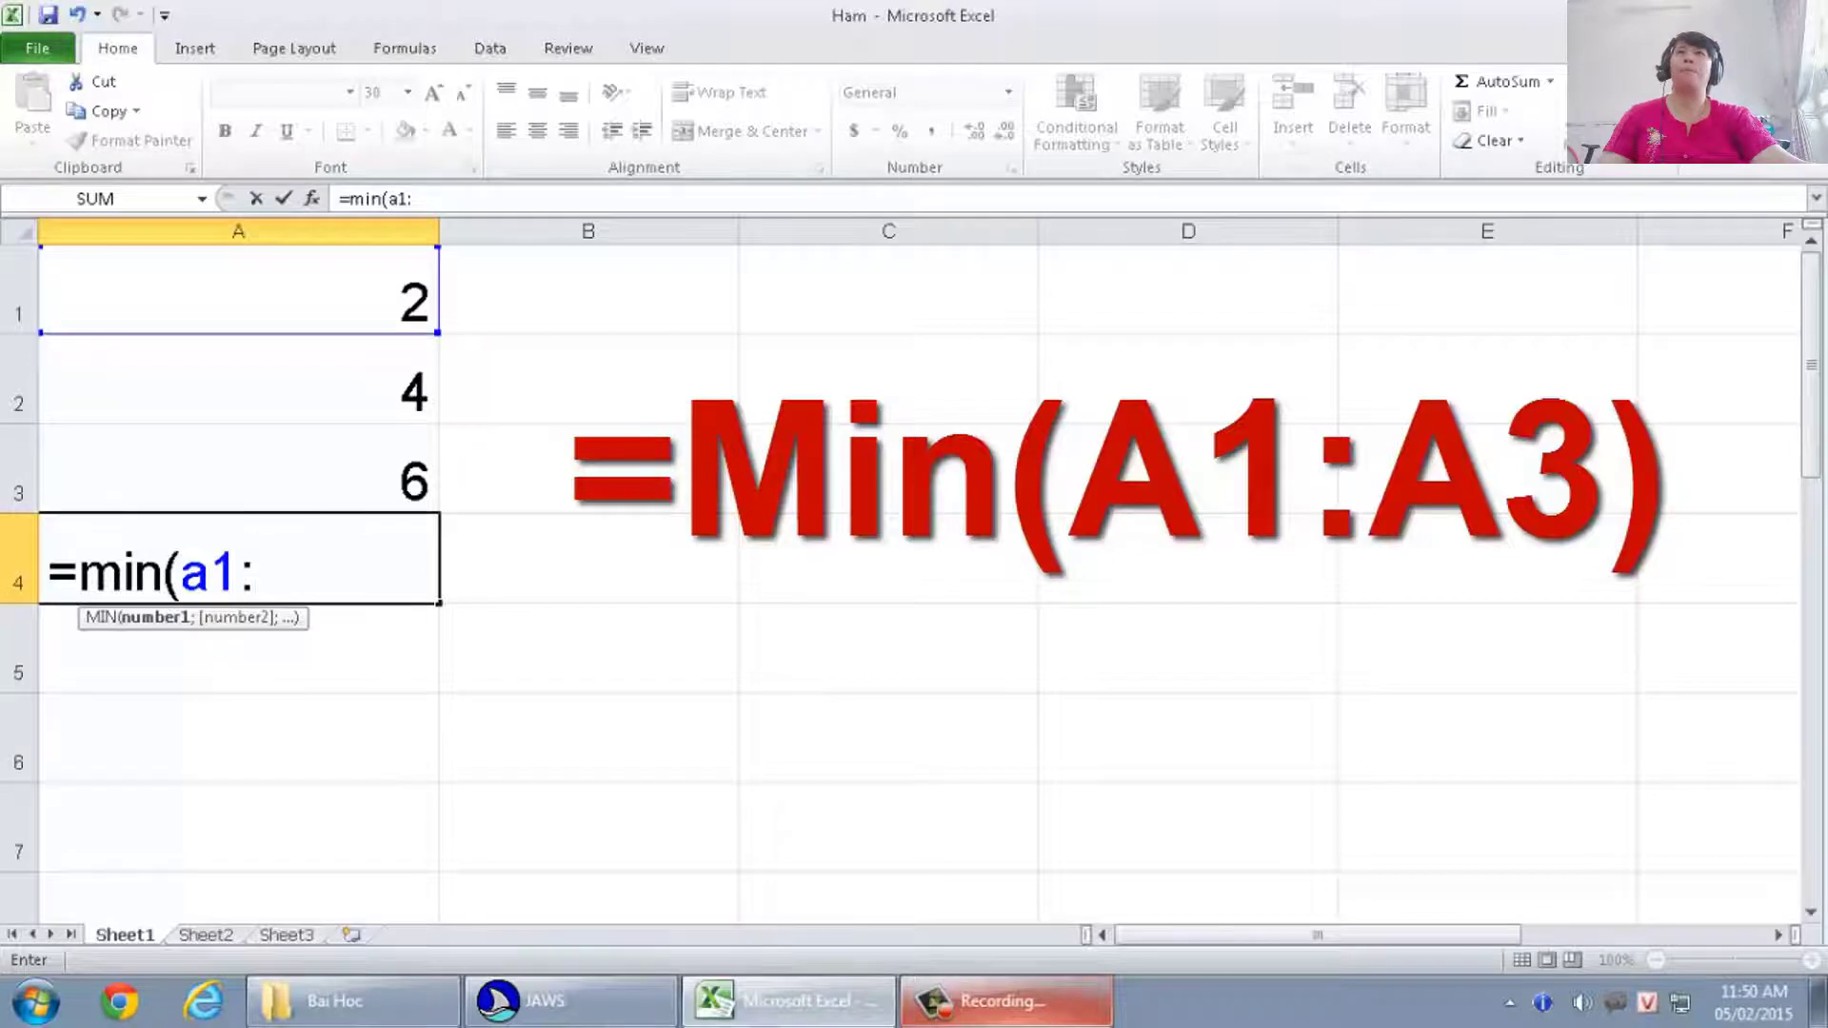
{"action": "type", "text": "a3"}
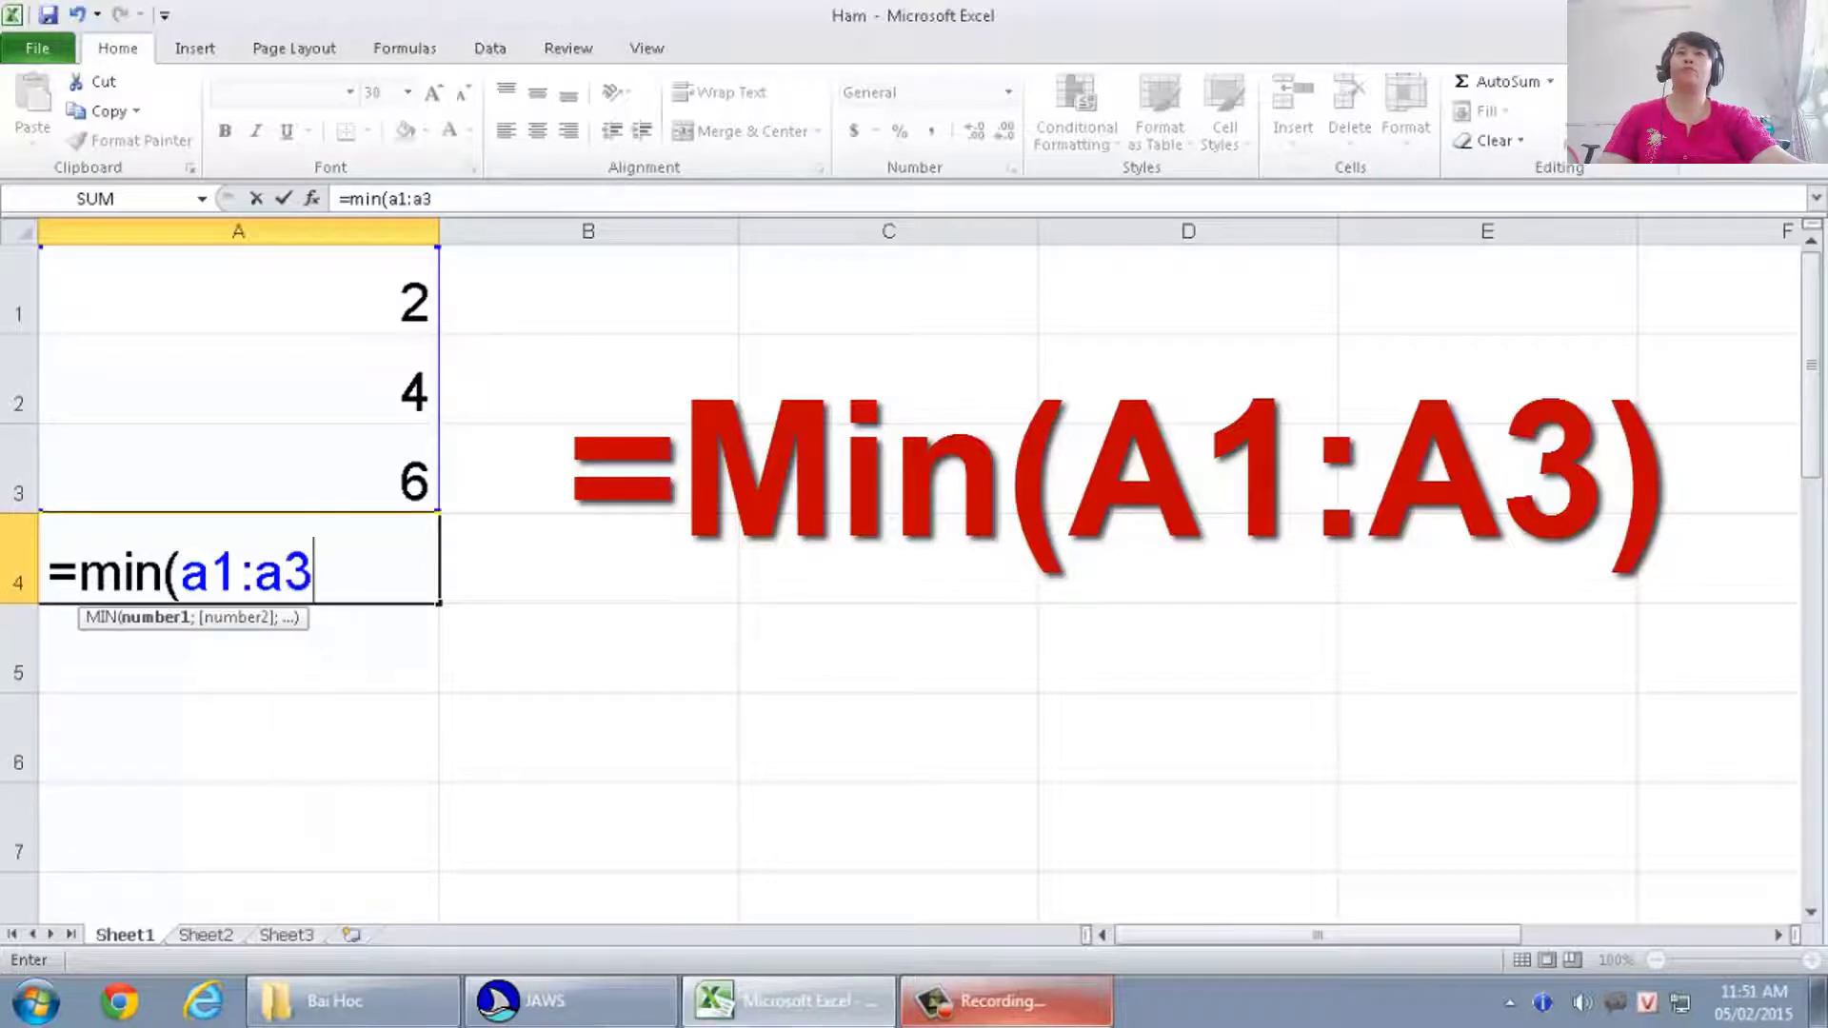
{"action": "type", "text": ")"}
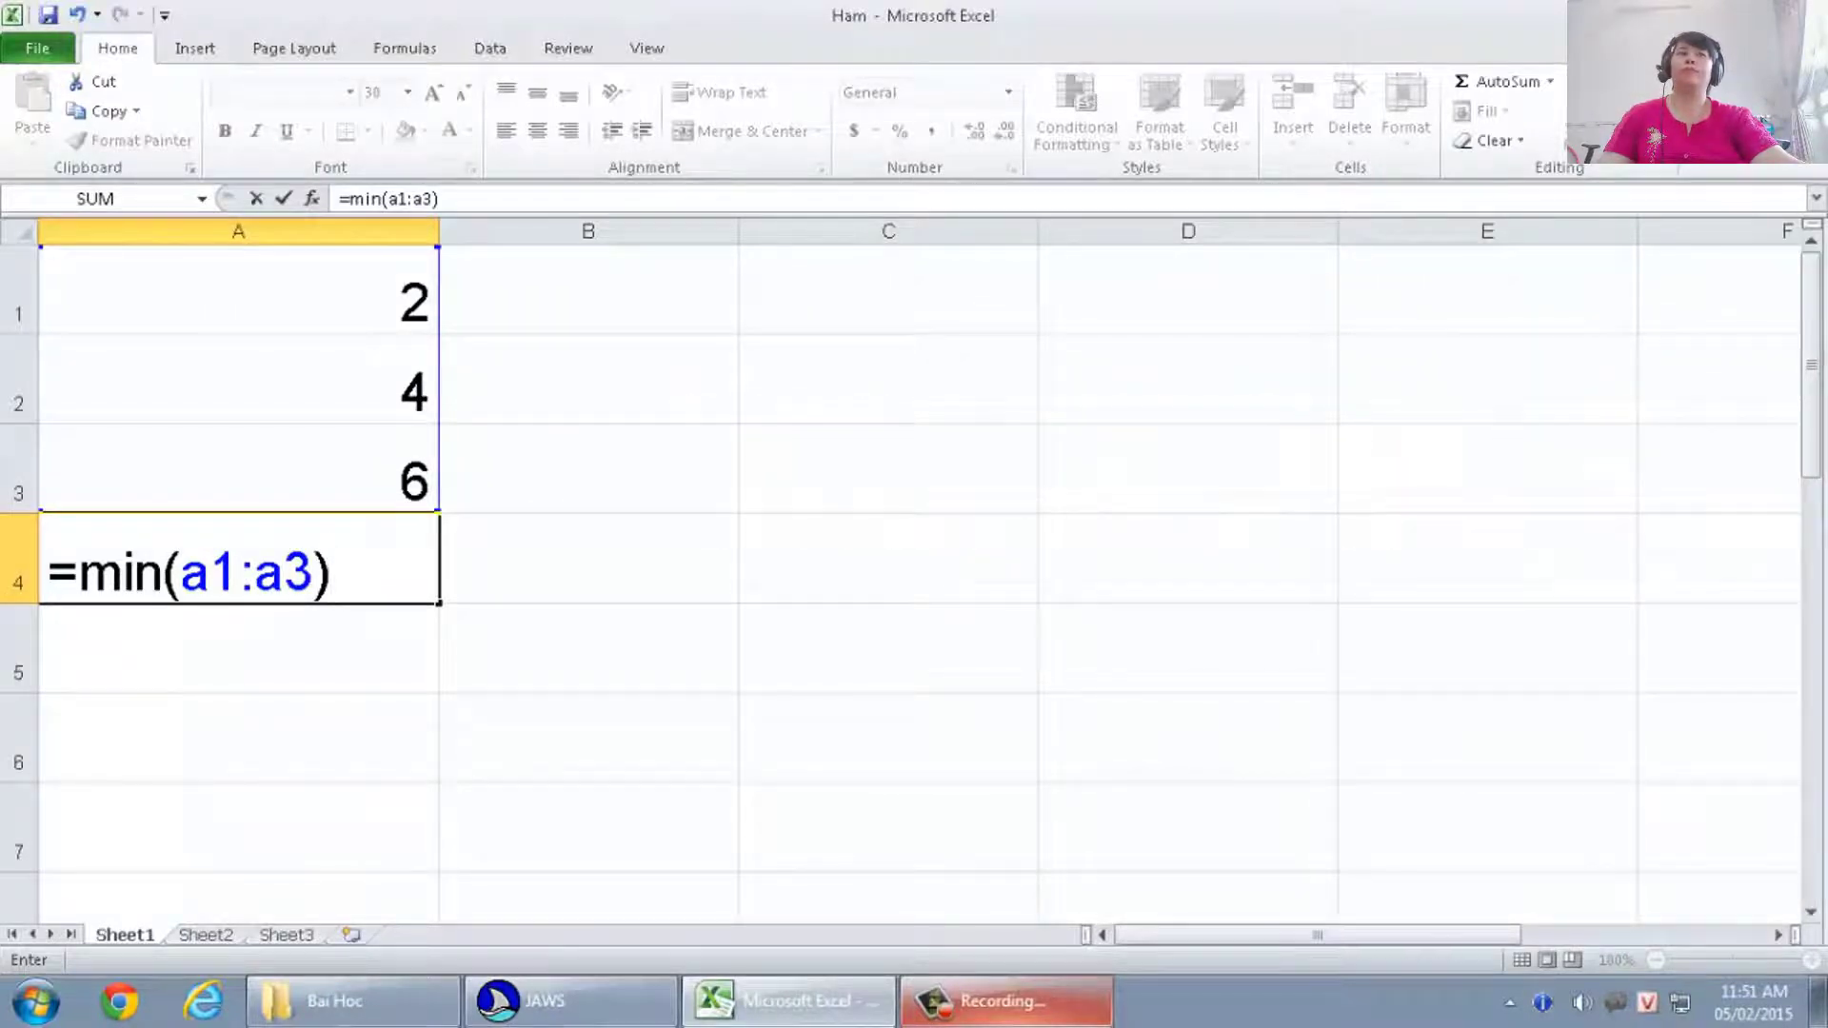
{"action": "key", "text": "Return"}
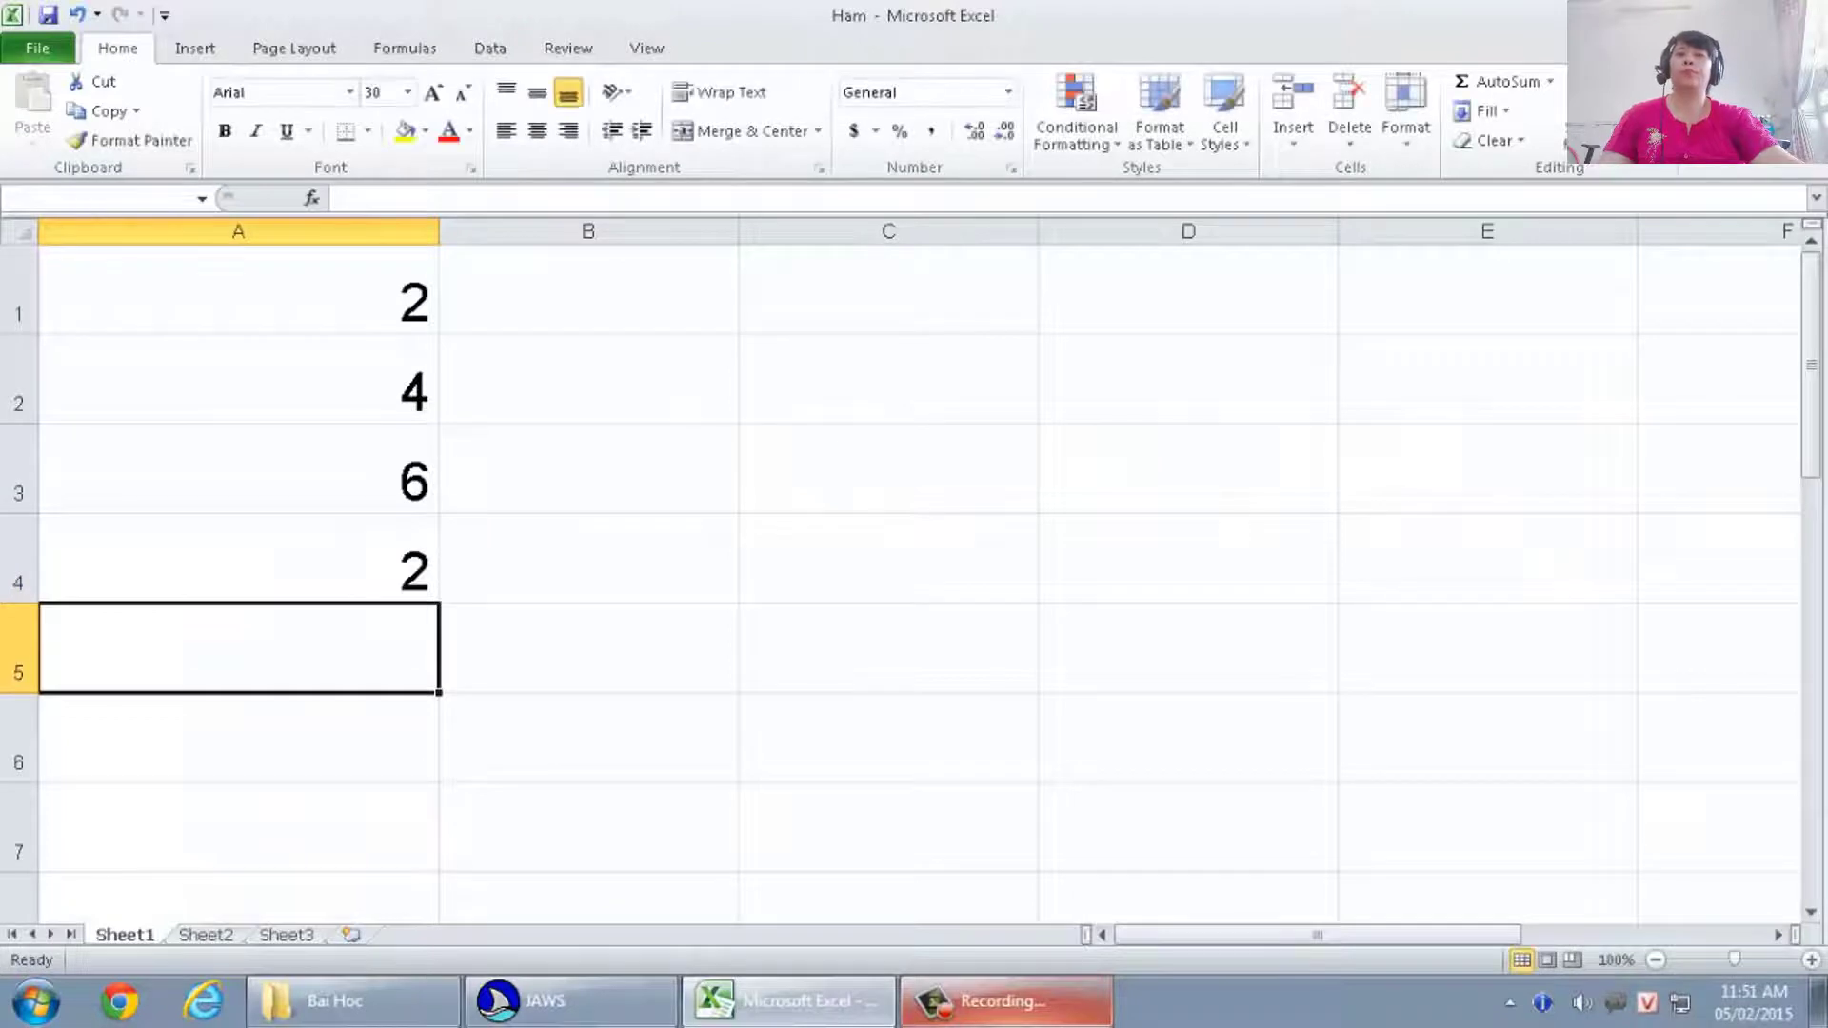
- Return to A4 and delete its MIN formula, leaving the cell blank
{"action": "key", "text": "Up"}
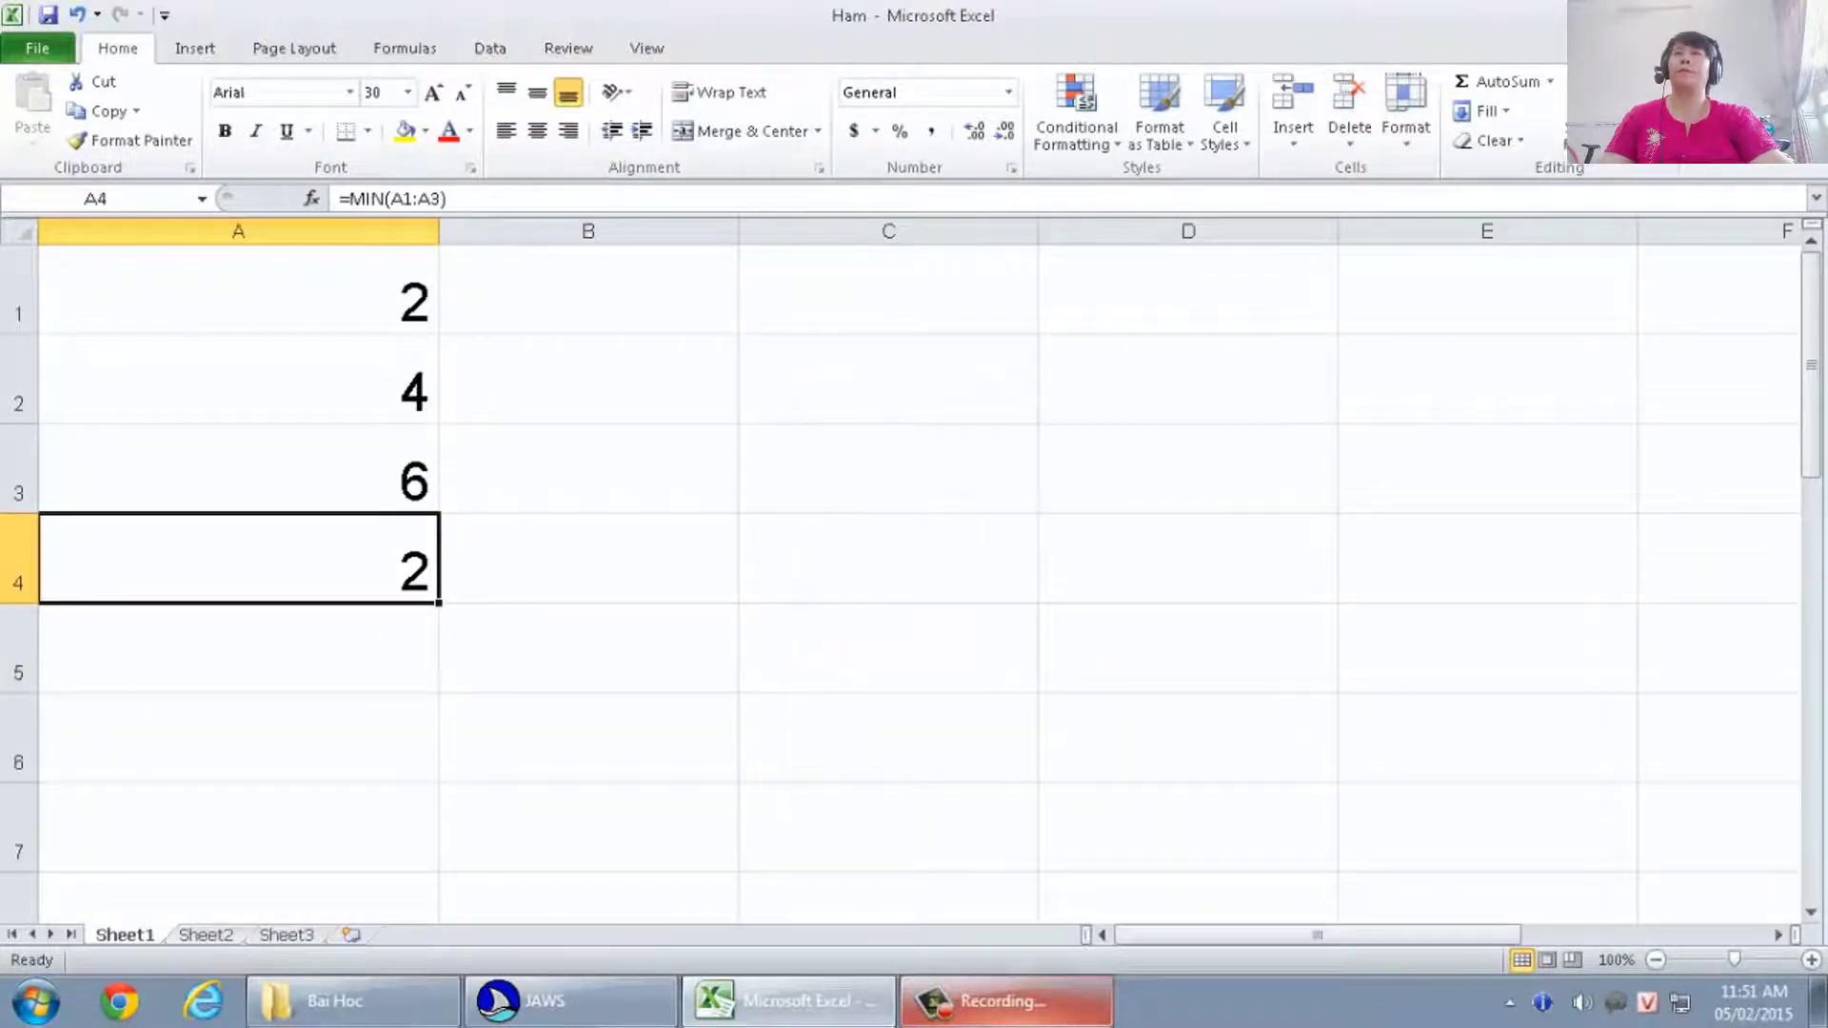
{"action": "key", "text": "Delete"}
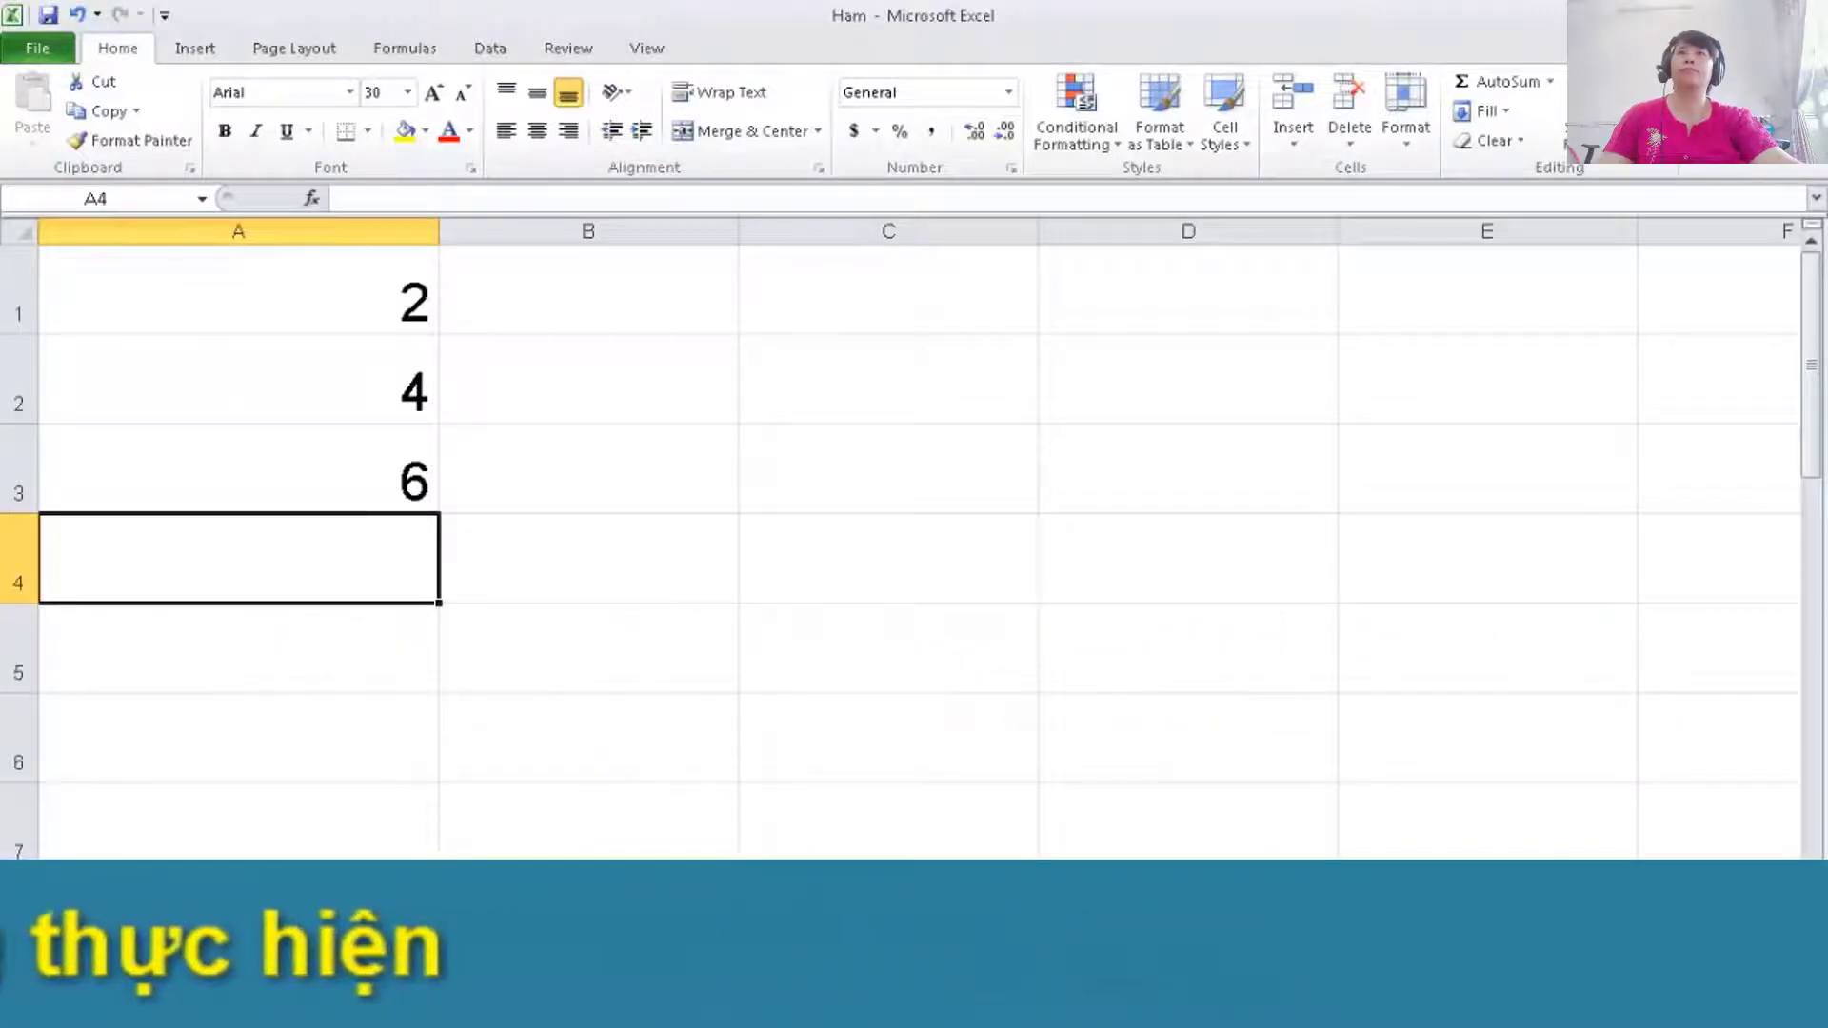
{"action": "left_click", "coordinate": [238, 291]}
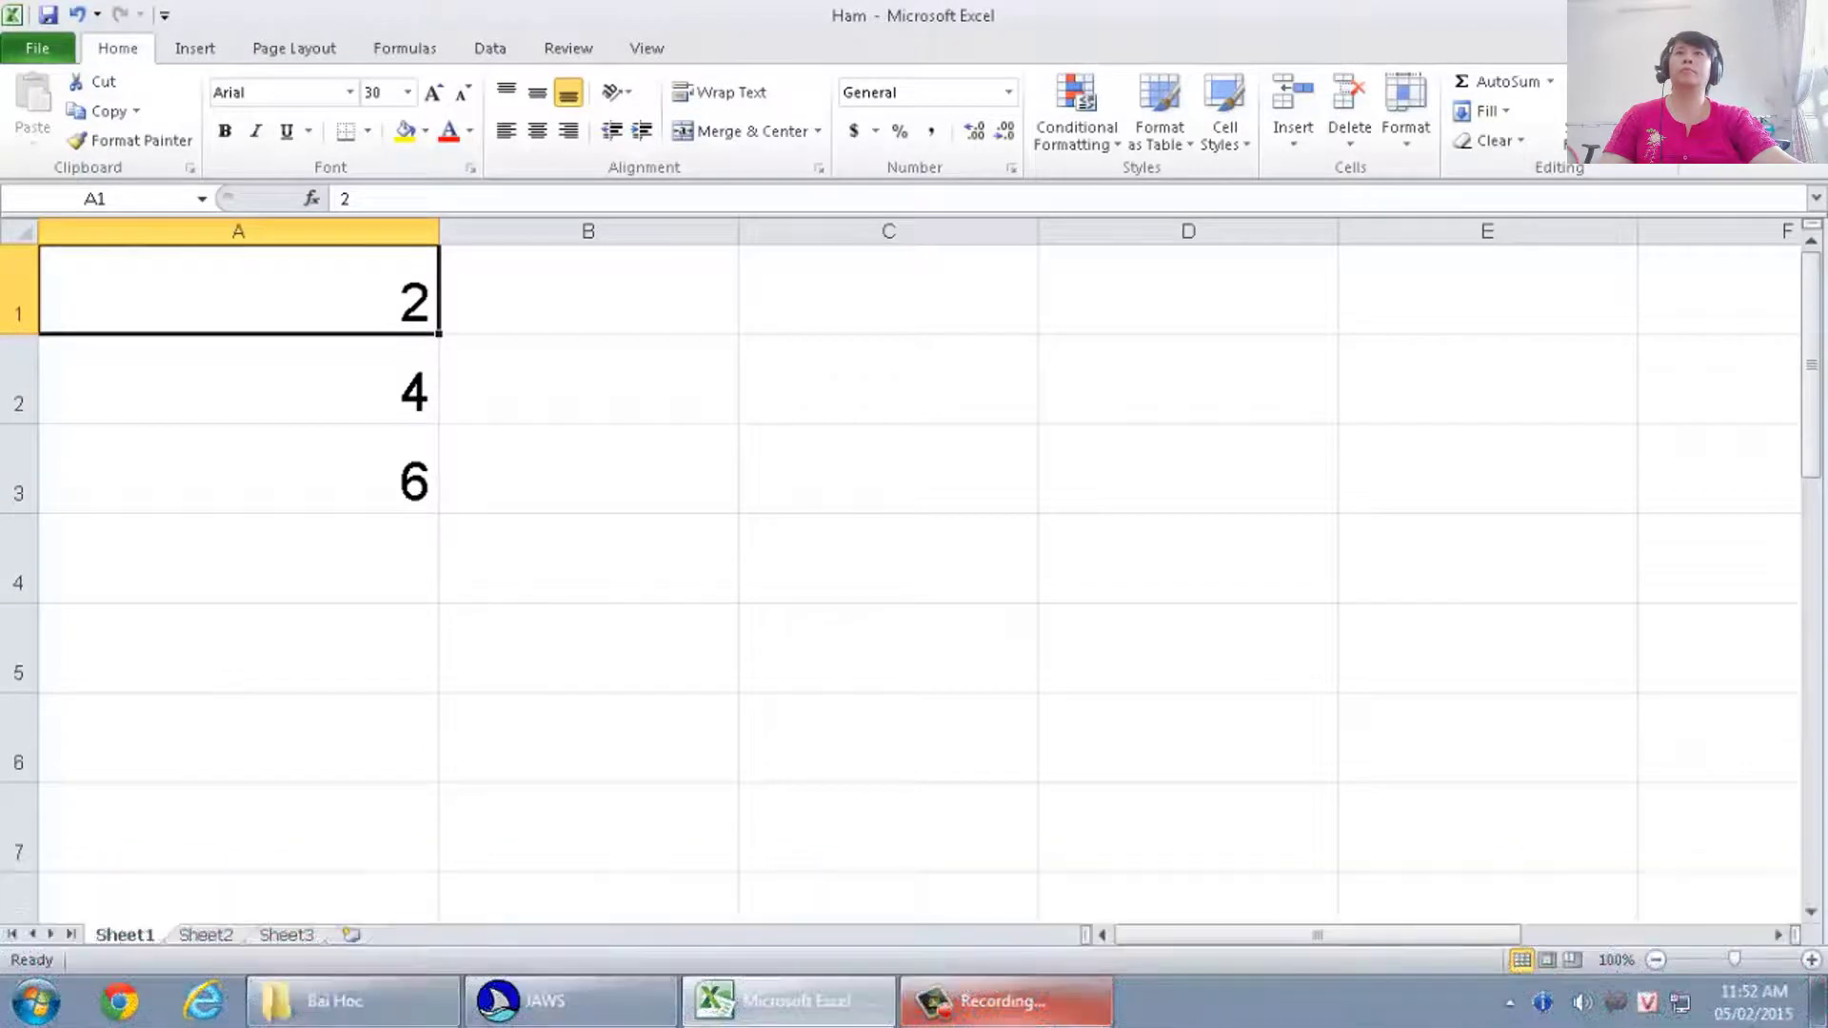
{"action": "left_click", "coordinate": [238, 379]}
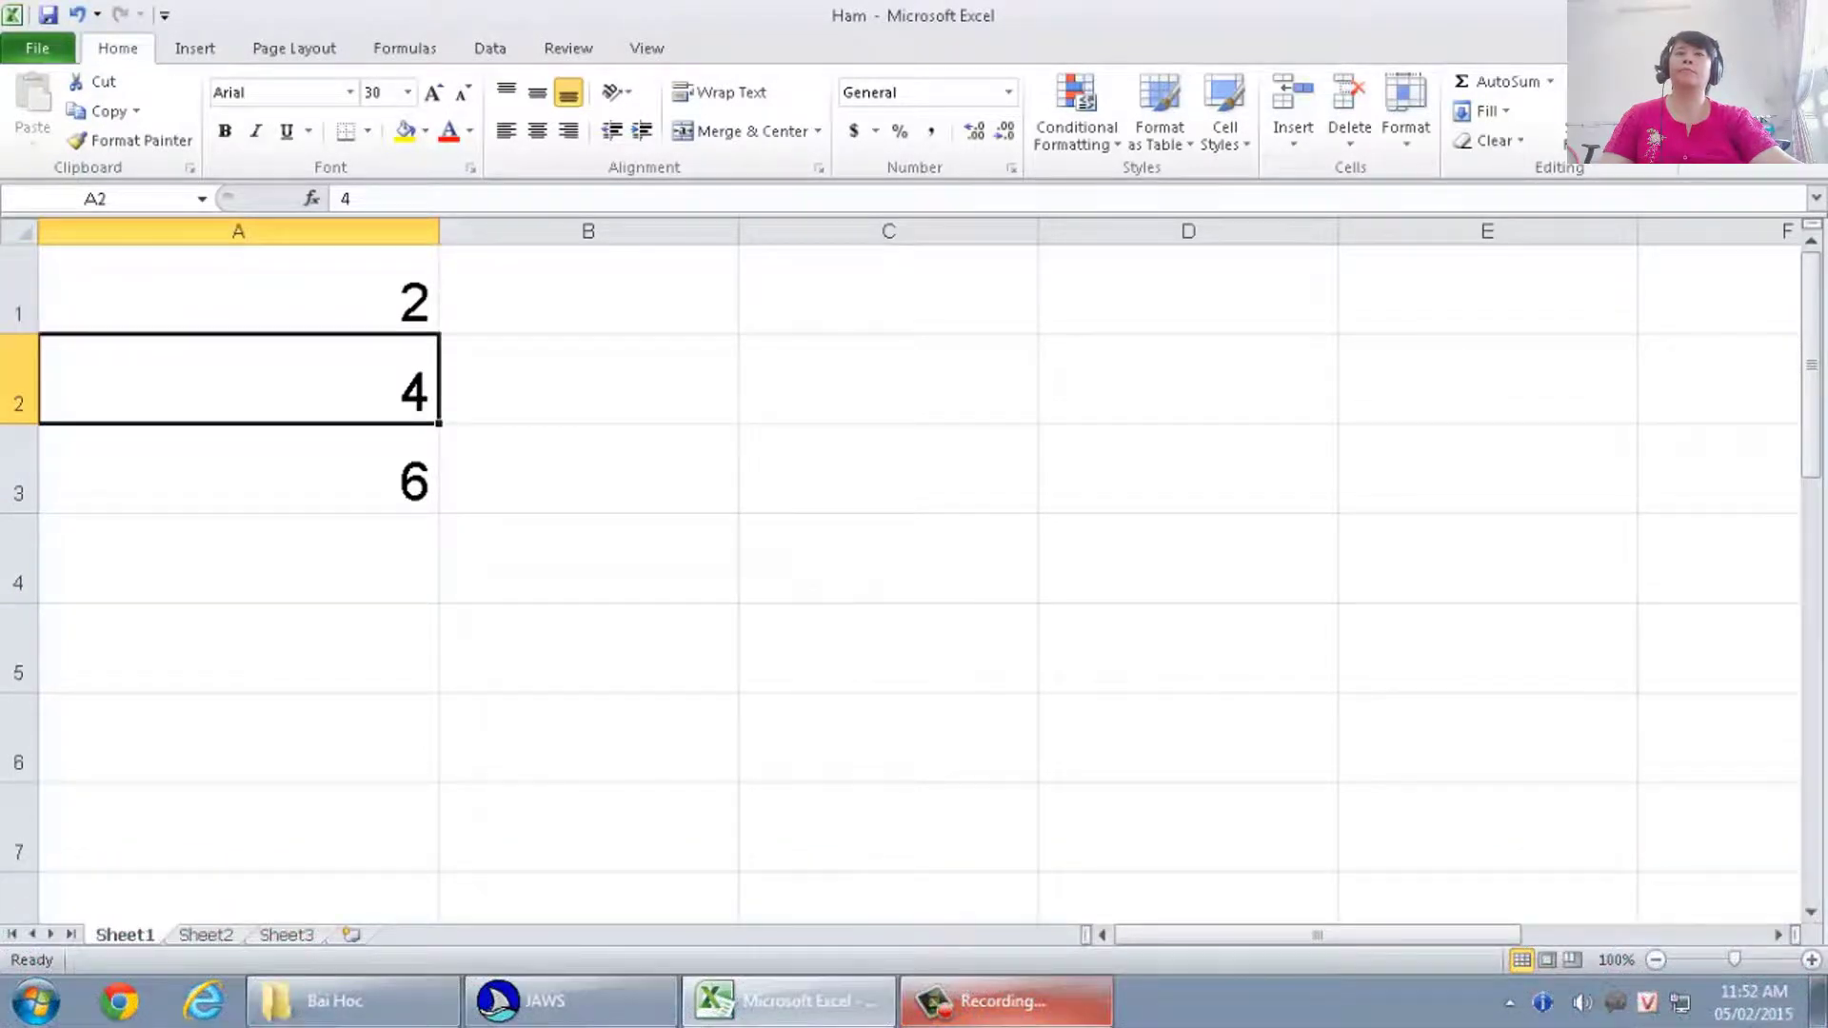
{"action": "left_click", "coordinate": [238, 469]}
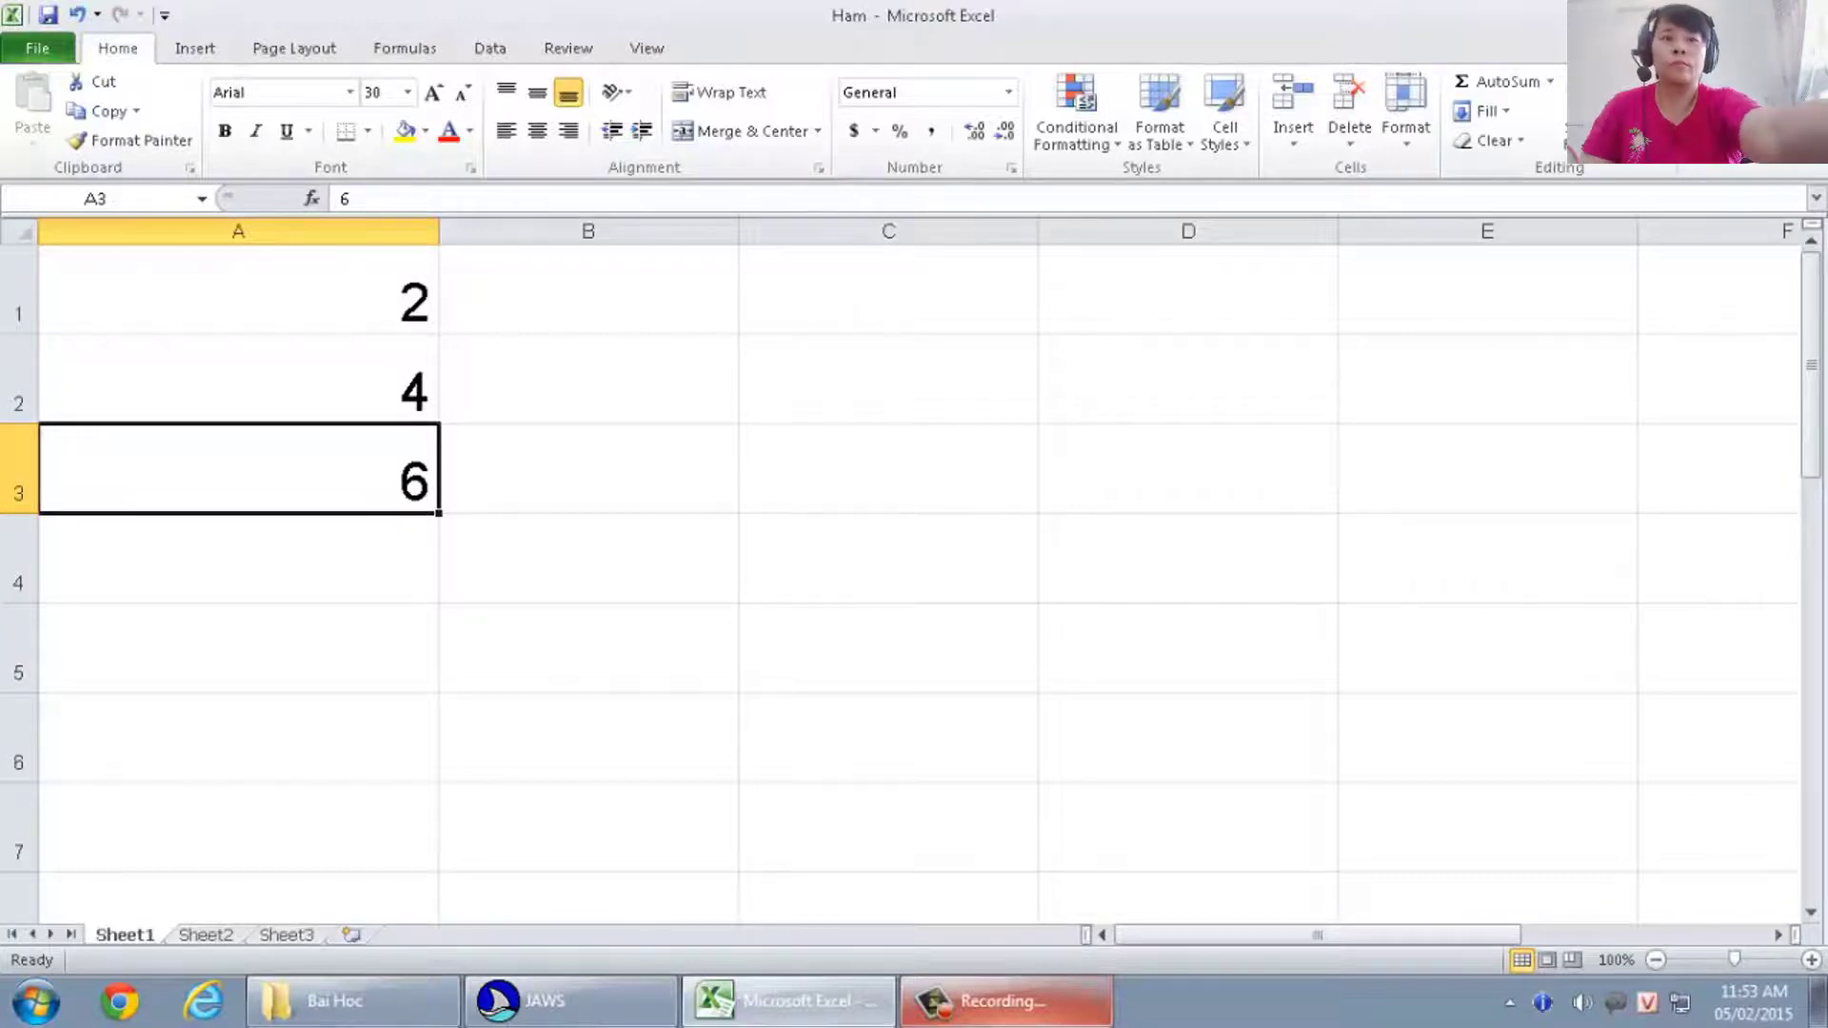
{"action": "left_click", "coordinate": [238, 558]}
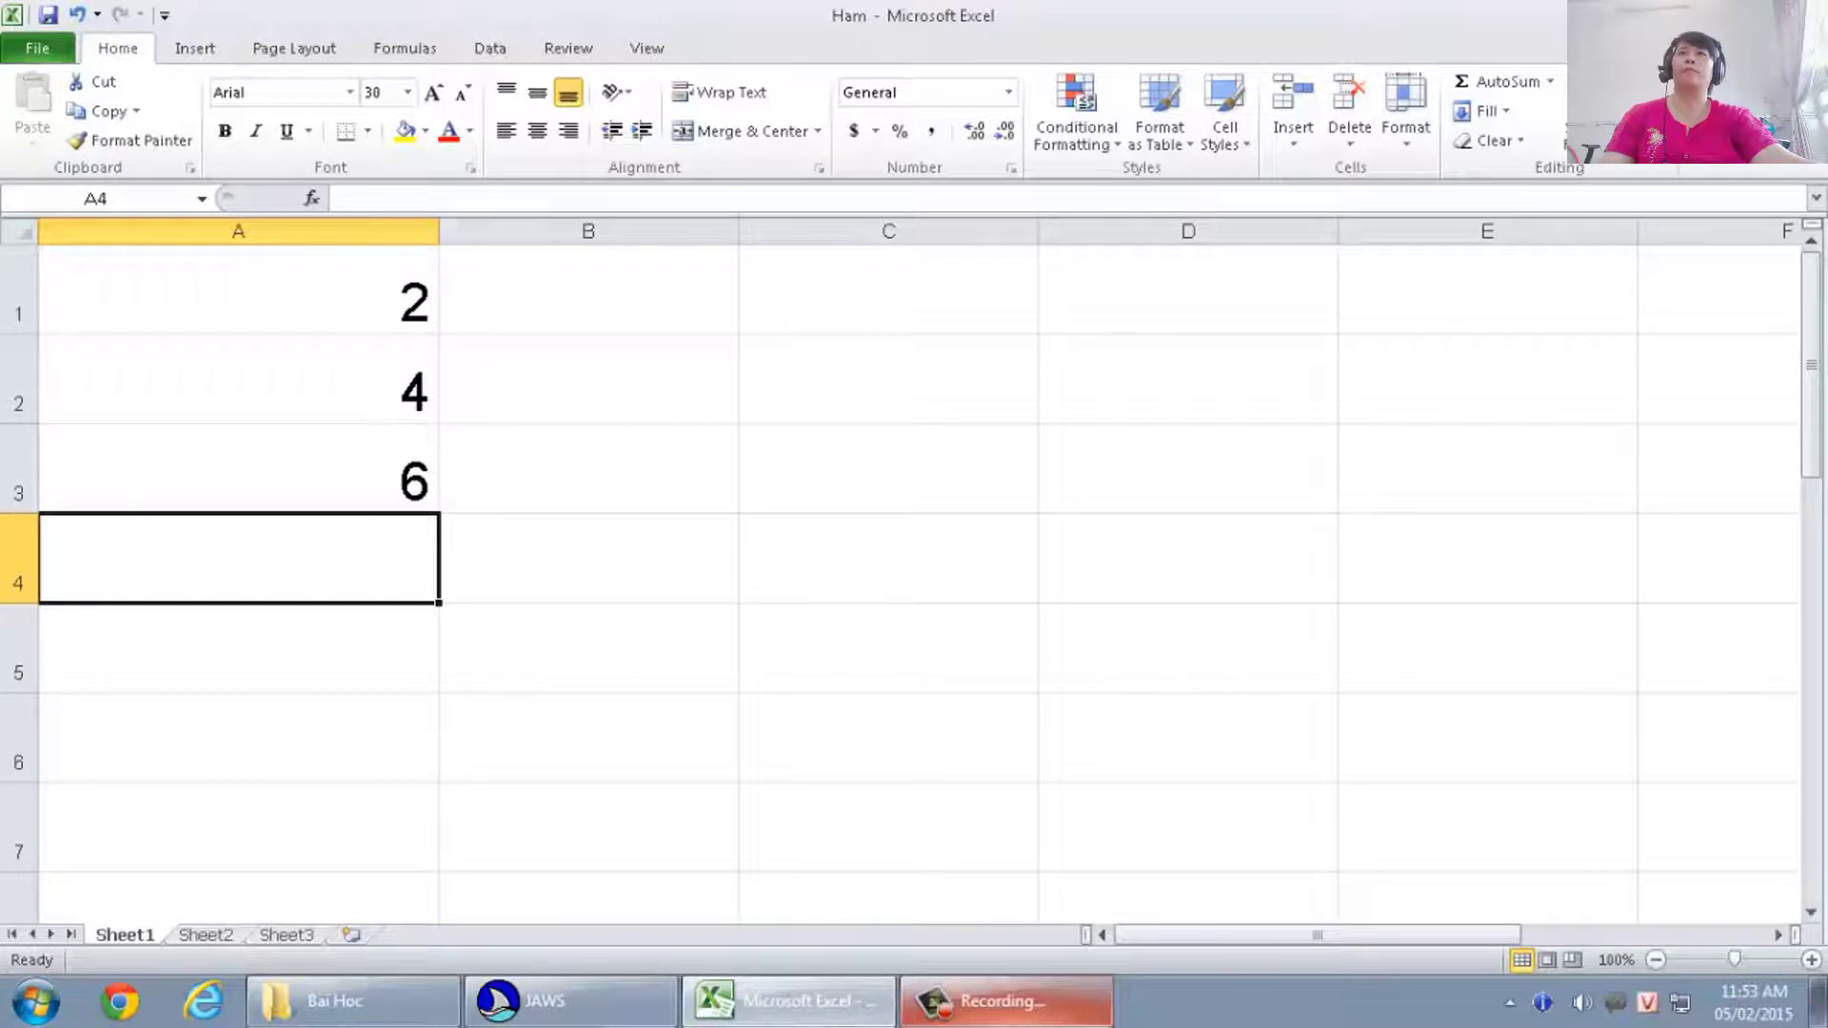
- Enter =max(a1;a2;a3) in A4 so it shows 6
{"action": "type", "text": "="}
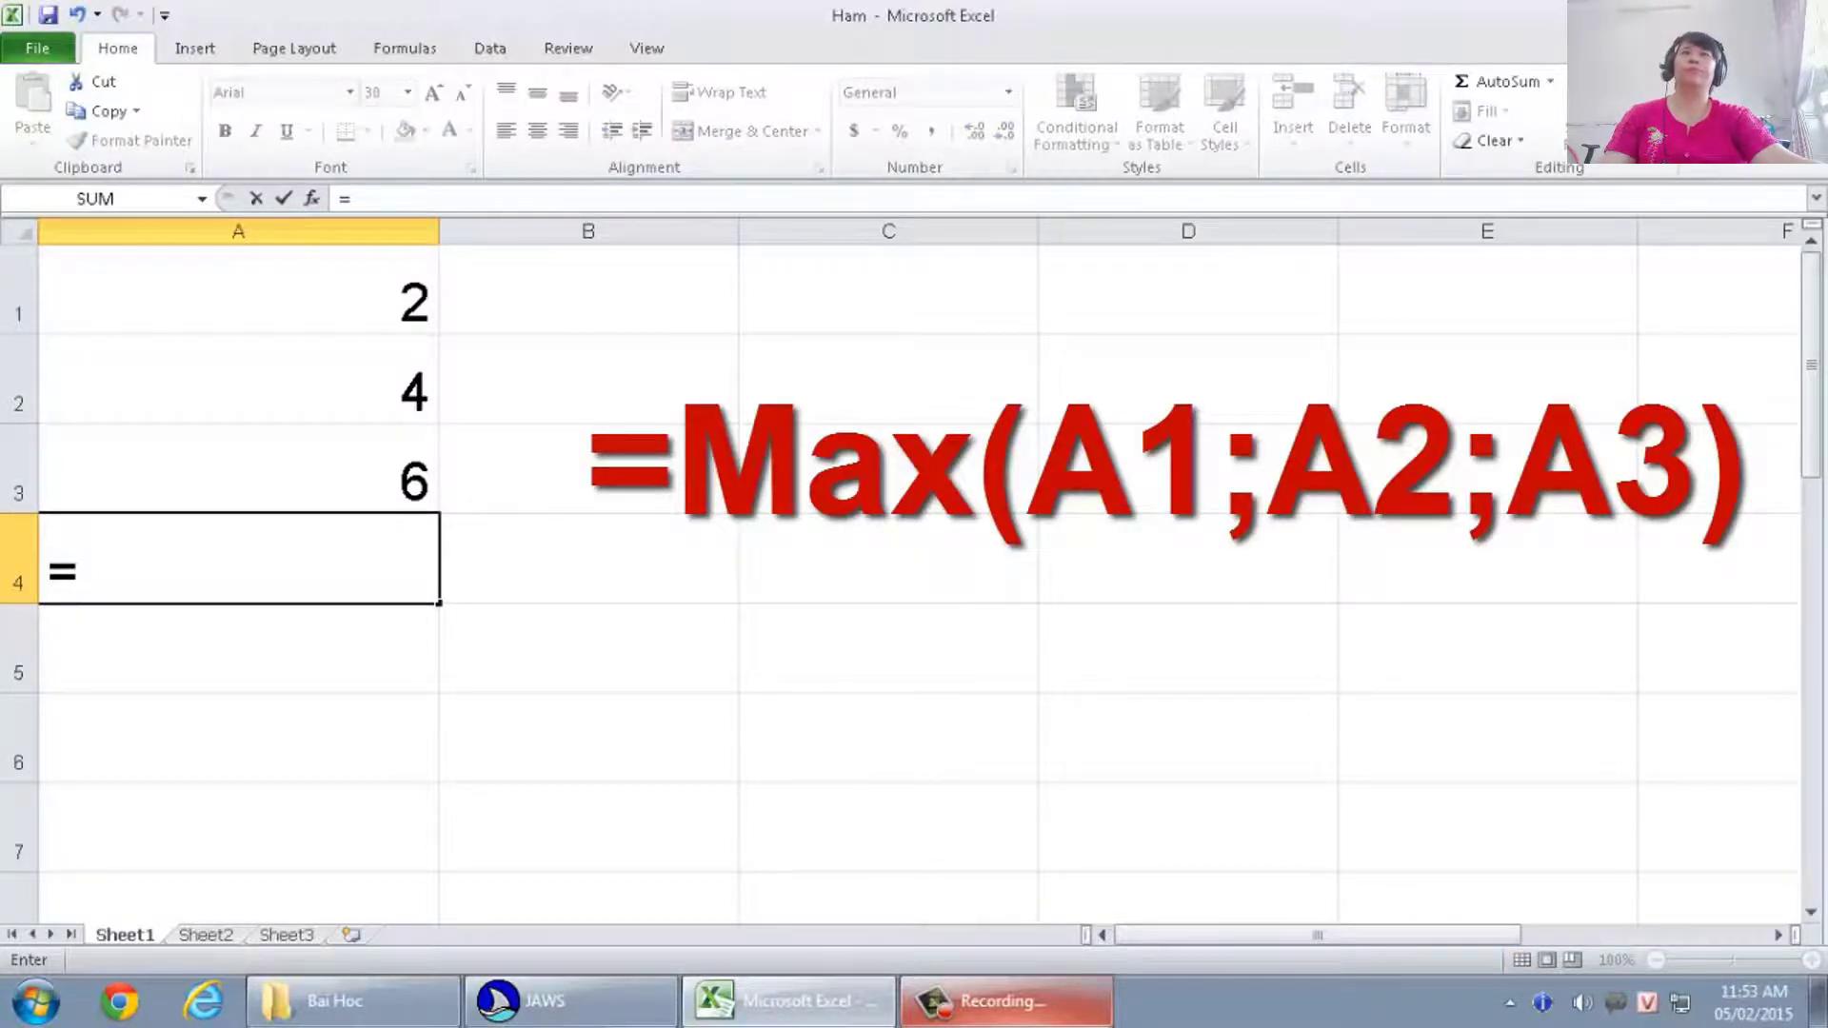
{"action": "type", "text": "ma"}
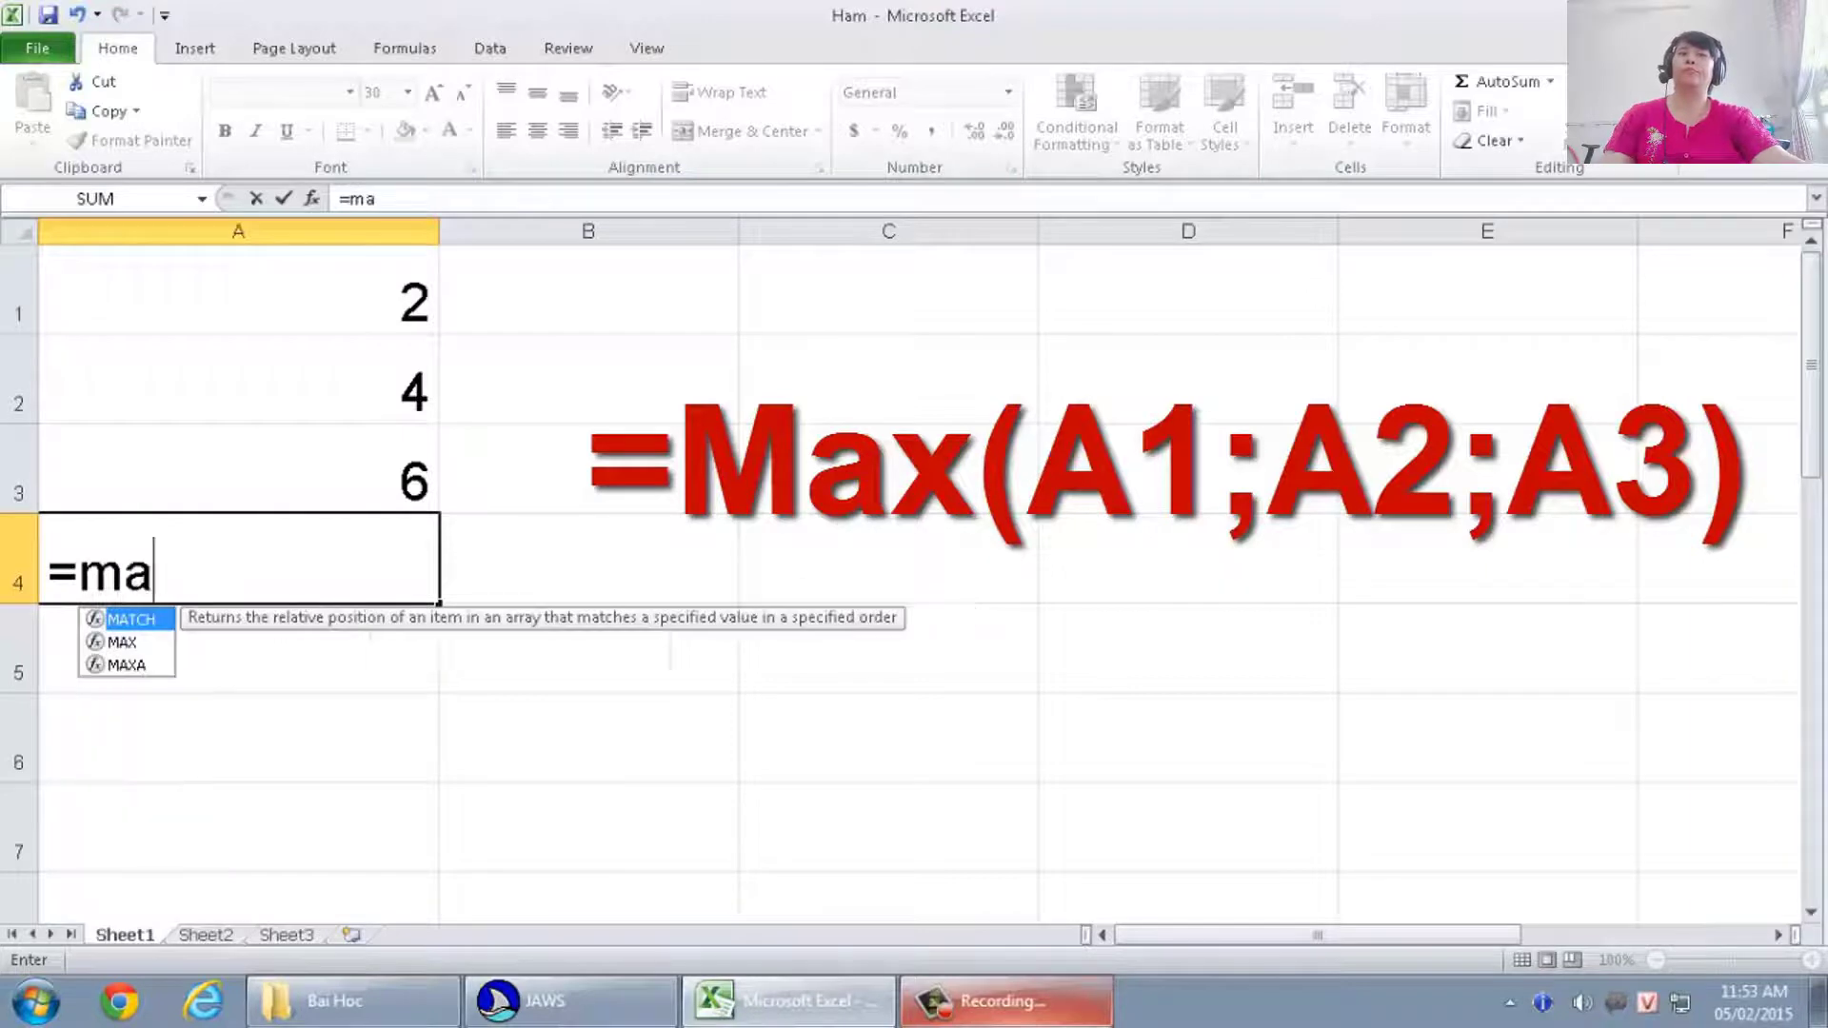
{"action": "type", "text": "xx"}
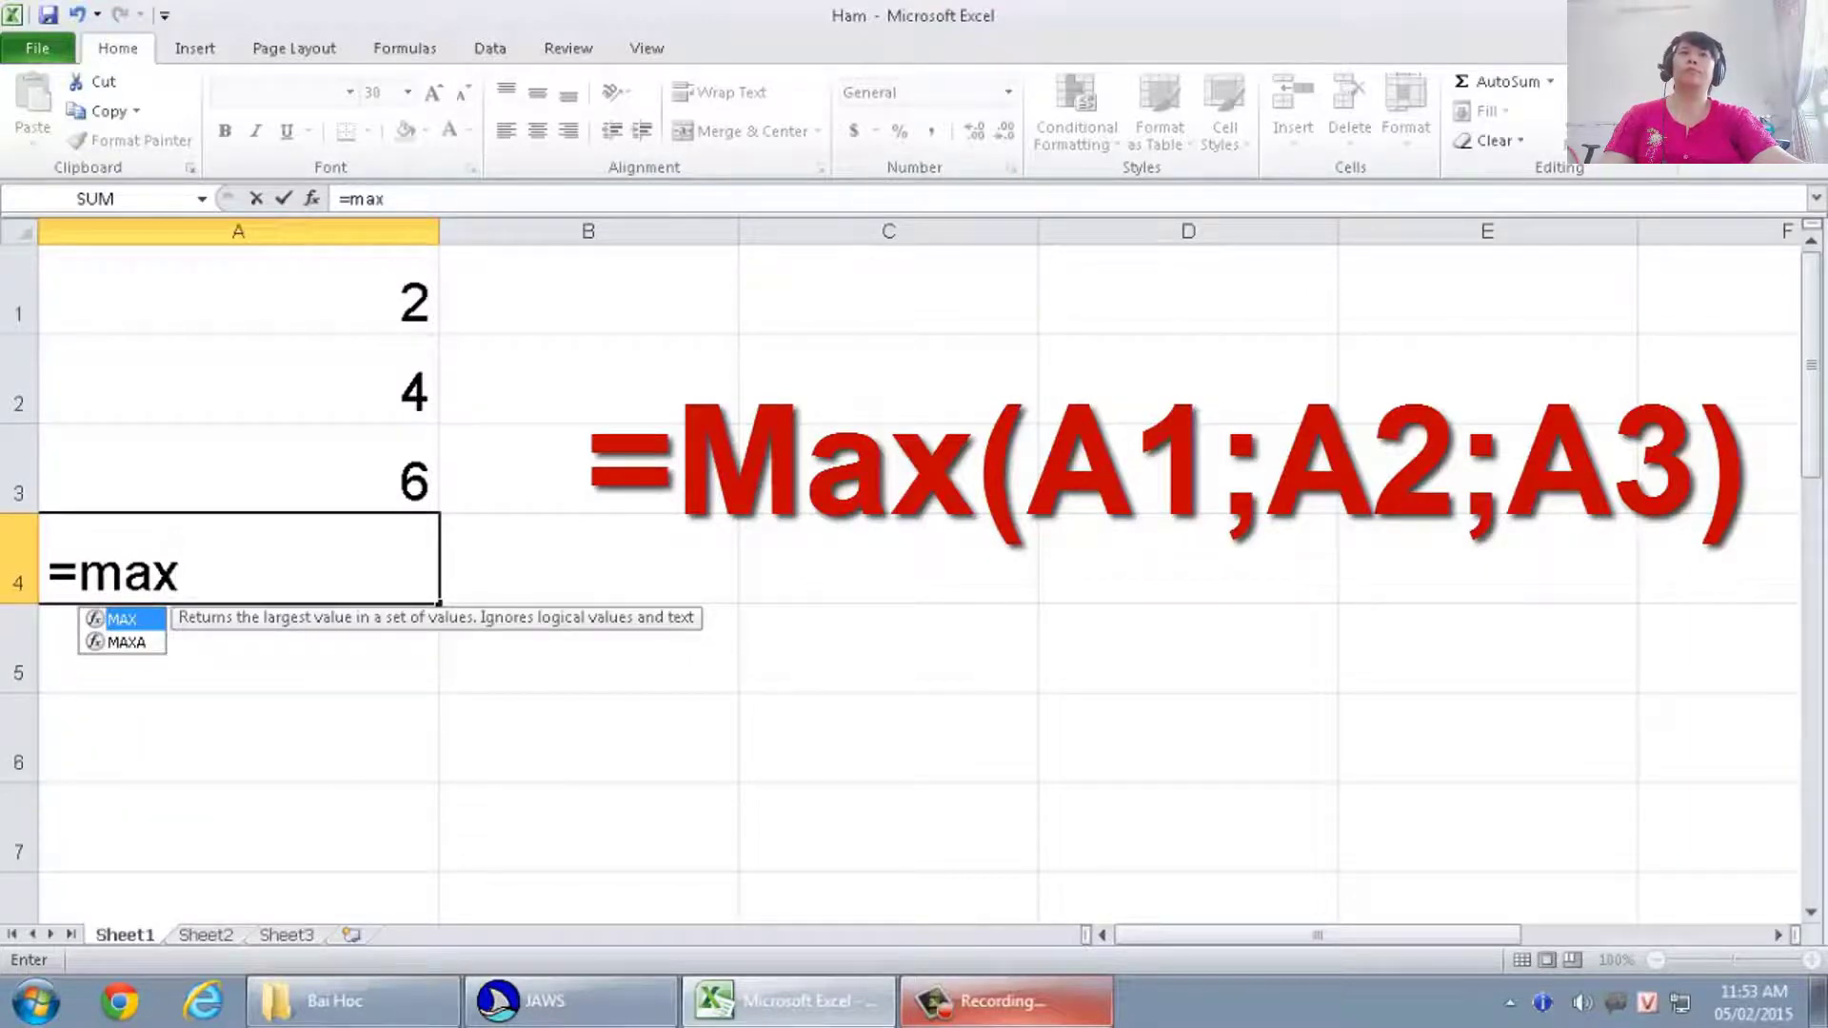
{"action": "type", "text": "("}
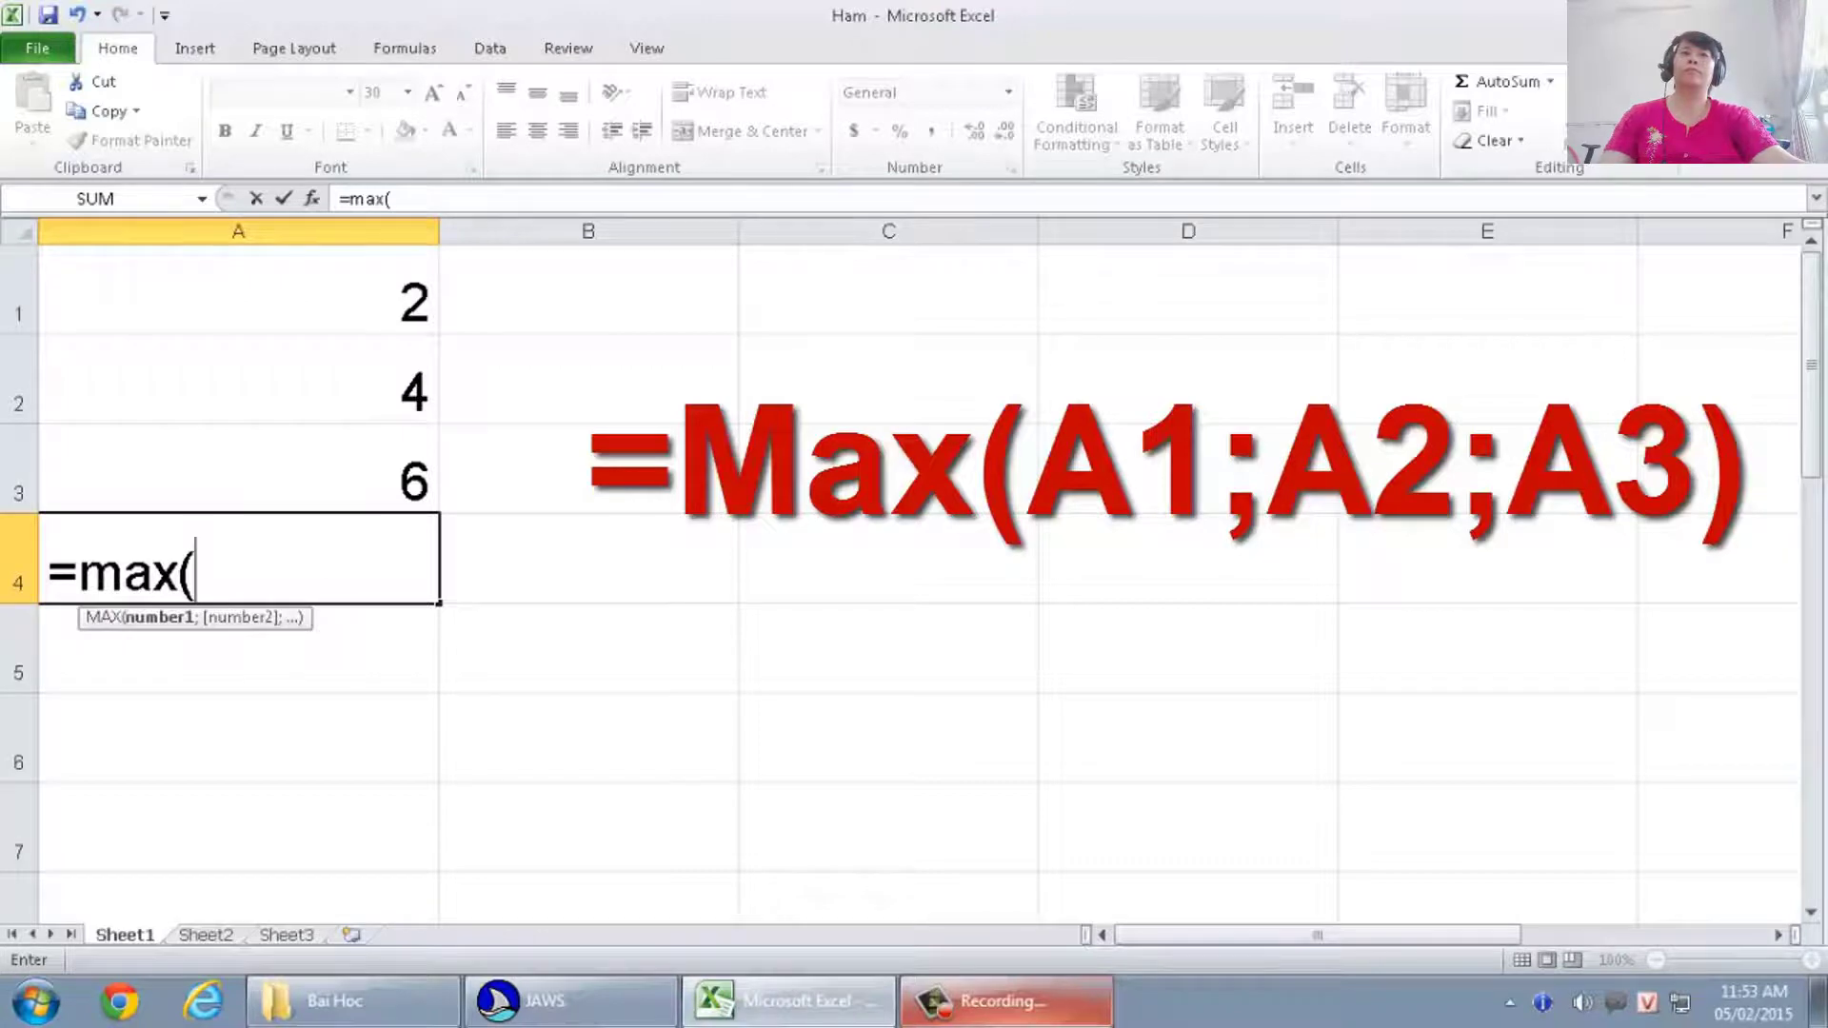
{"action": "type", "text": "a1"}
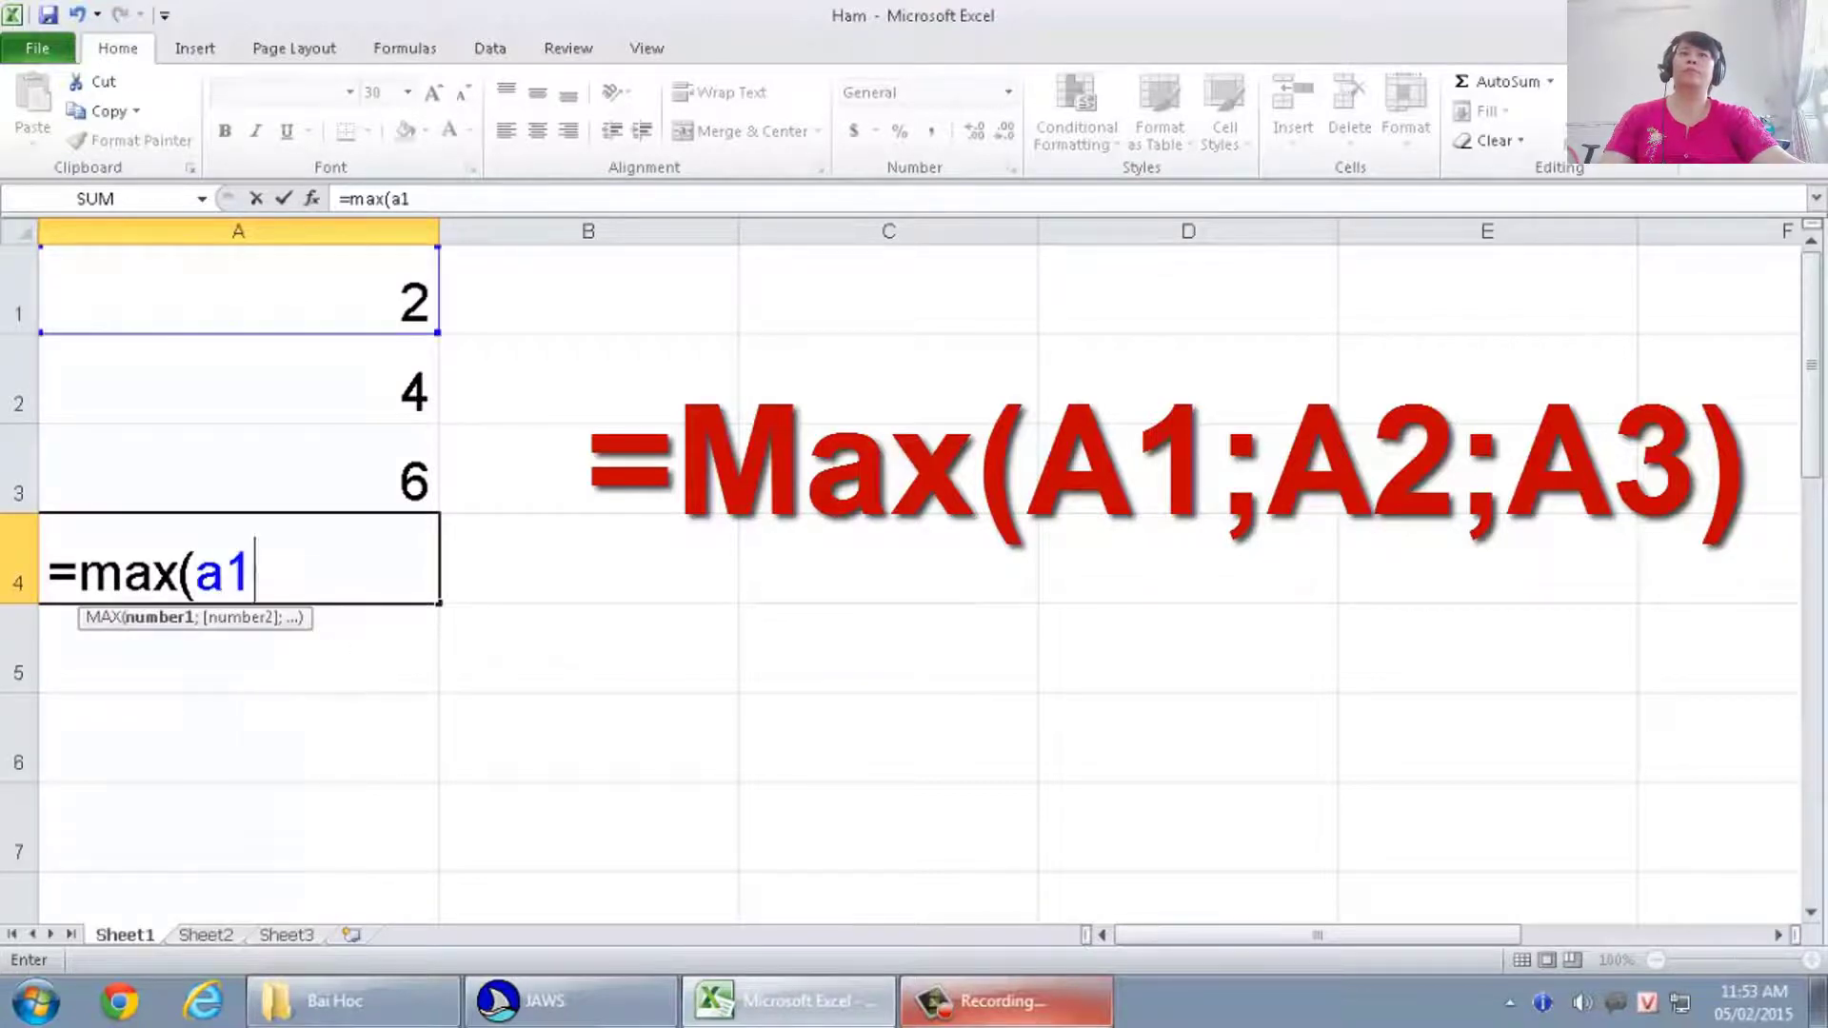
{"action": "type", "text": ";"}
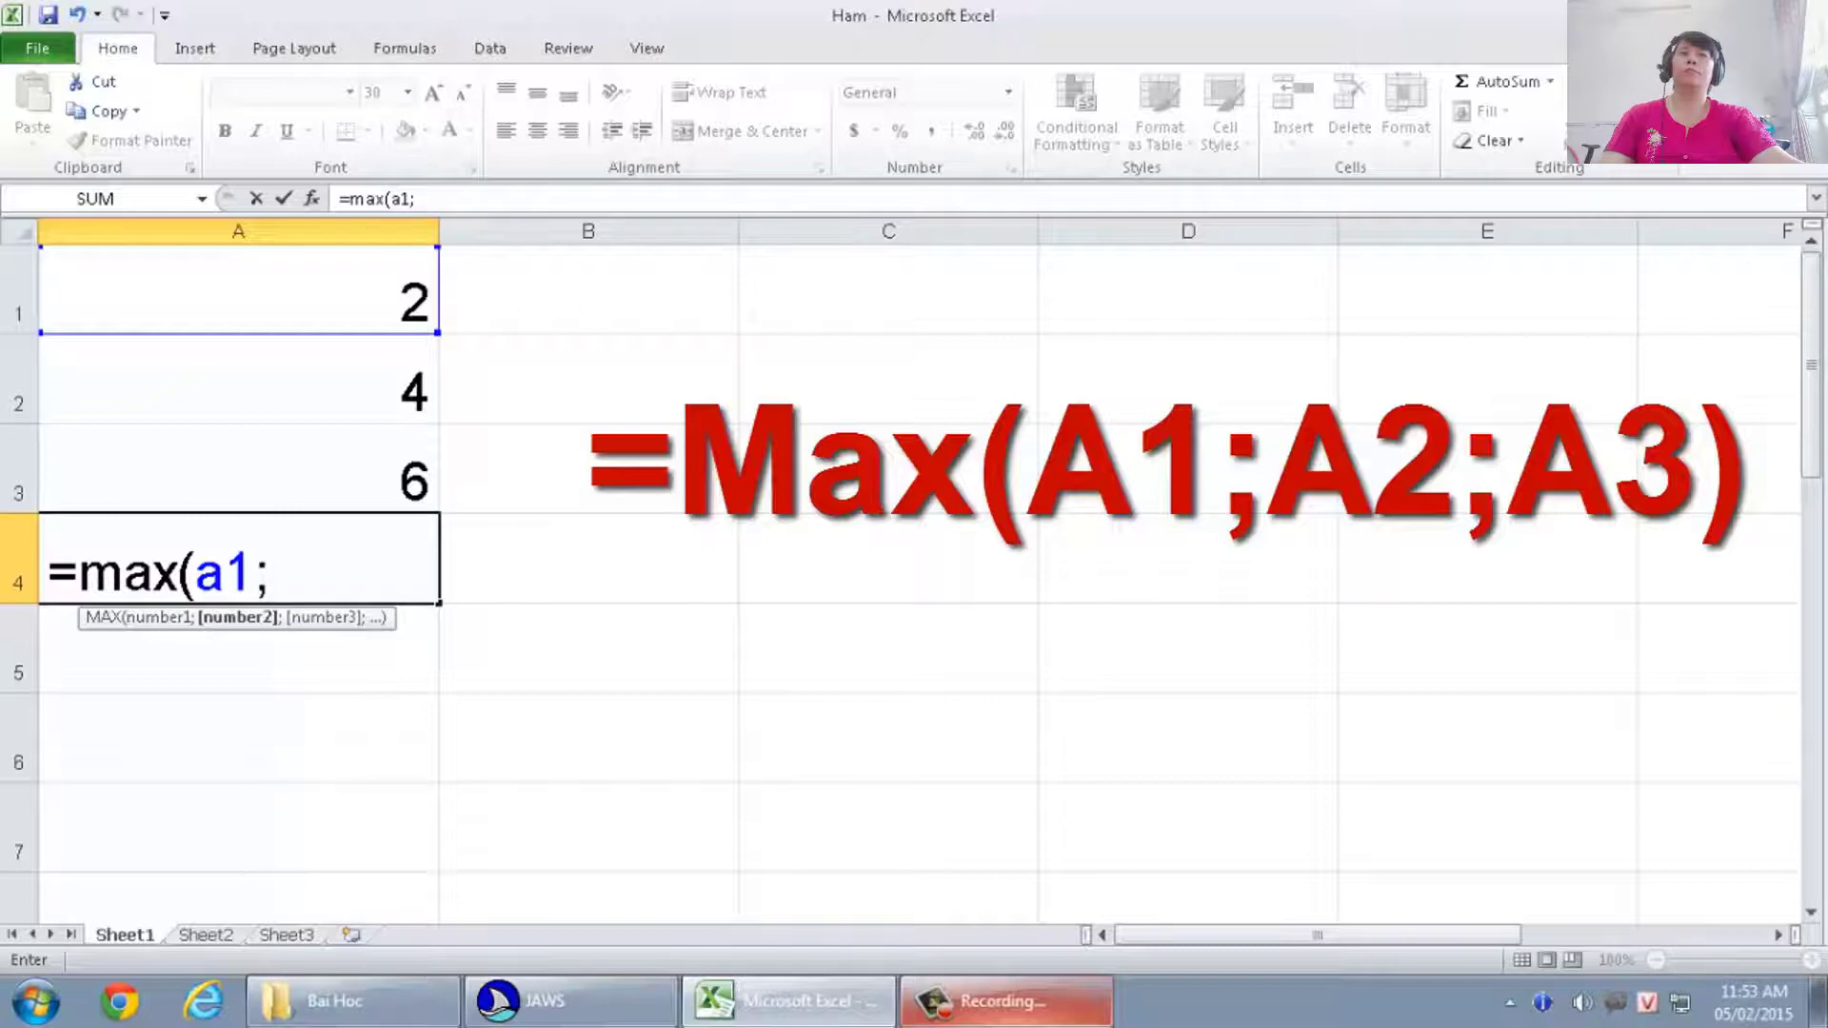
{"action": "type", "text": "a"}
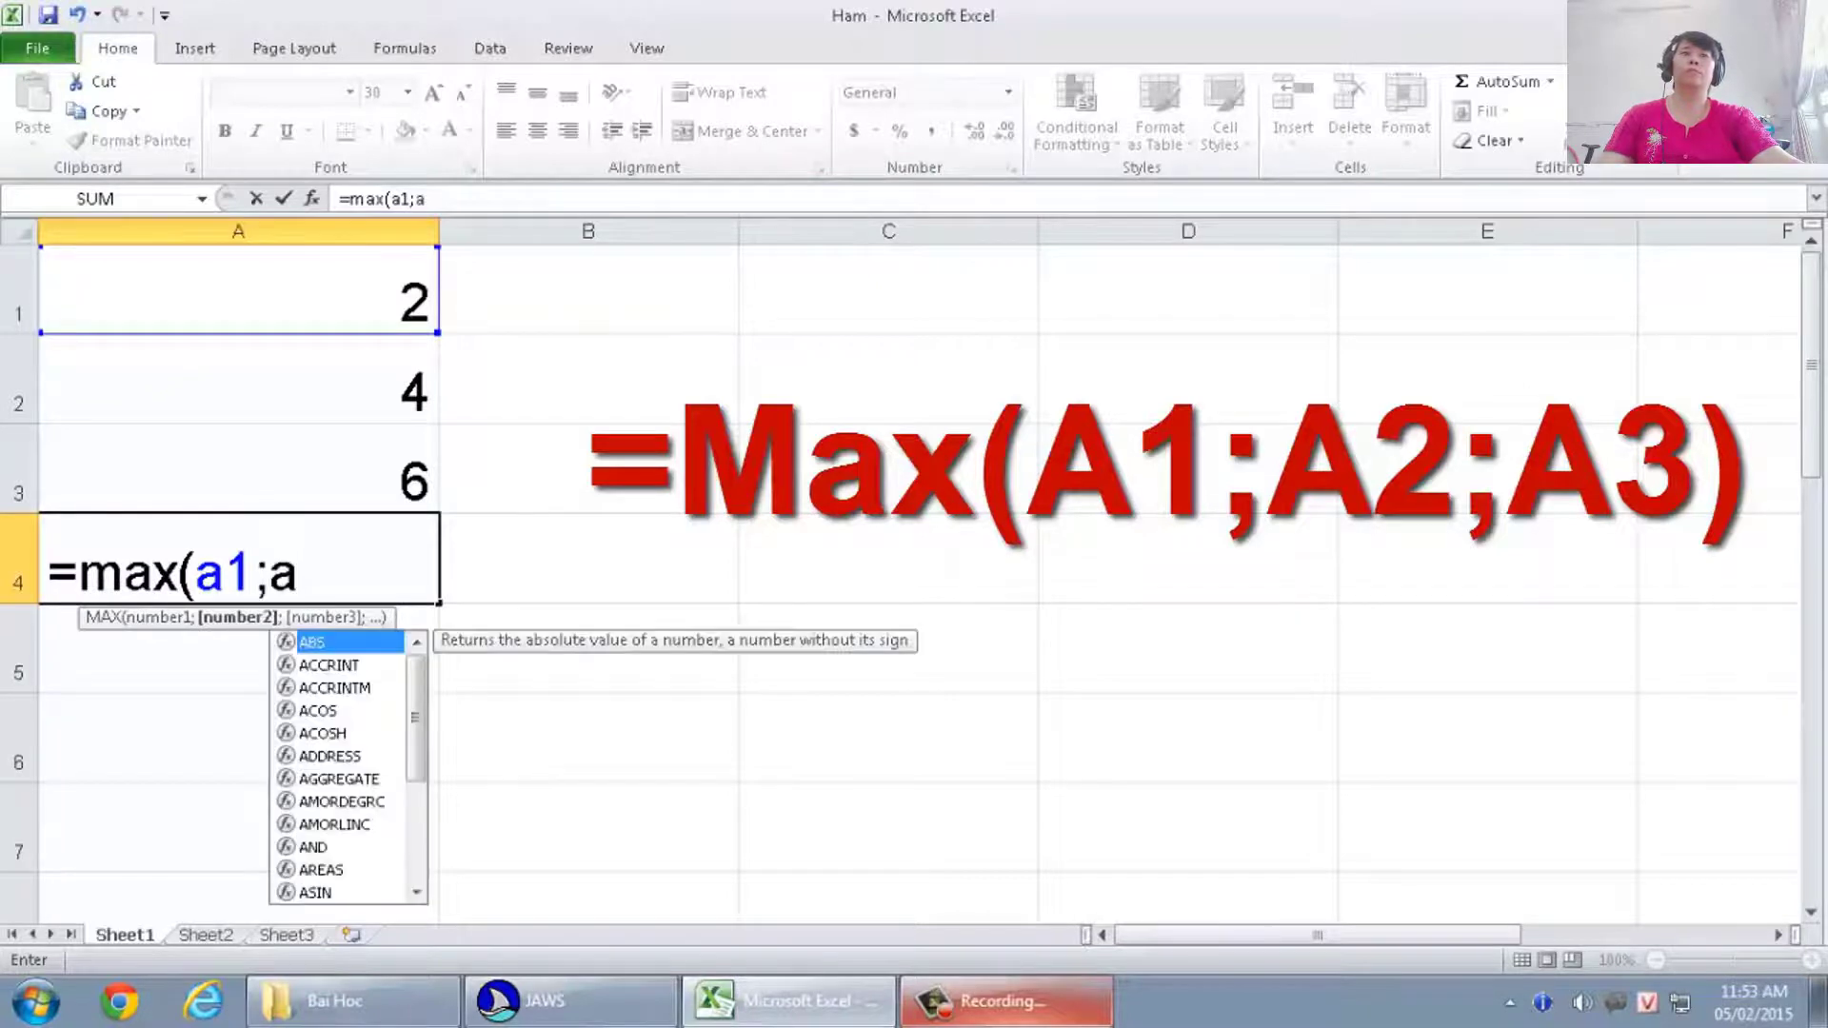
{"action": "type", "text": "2;"}
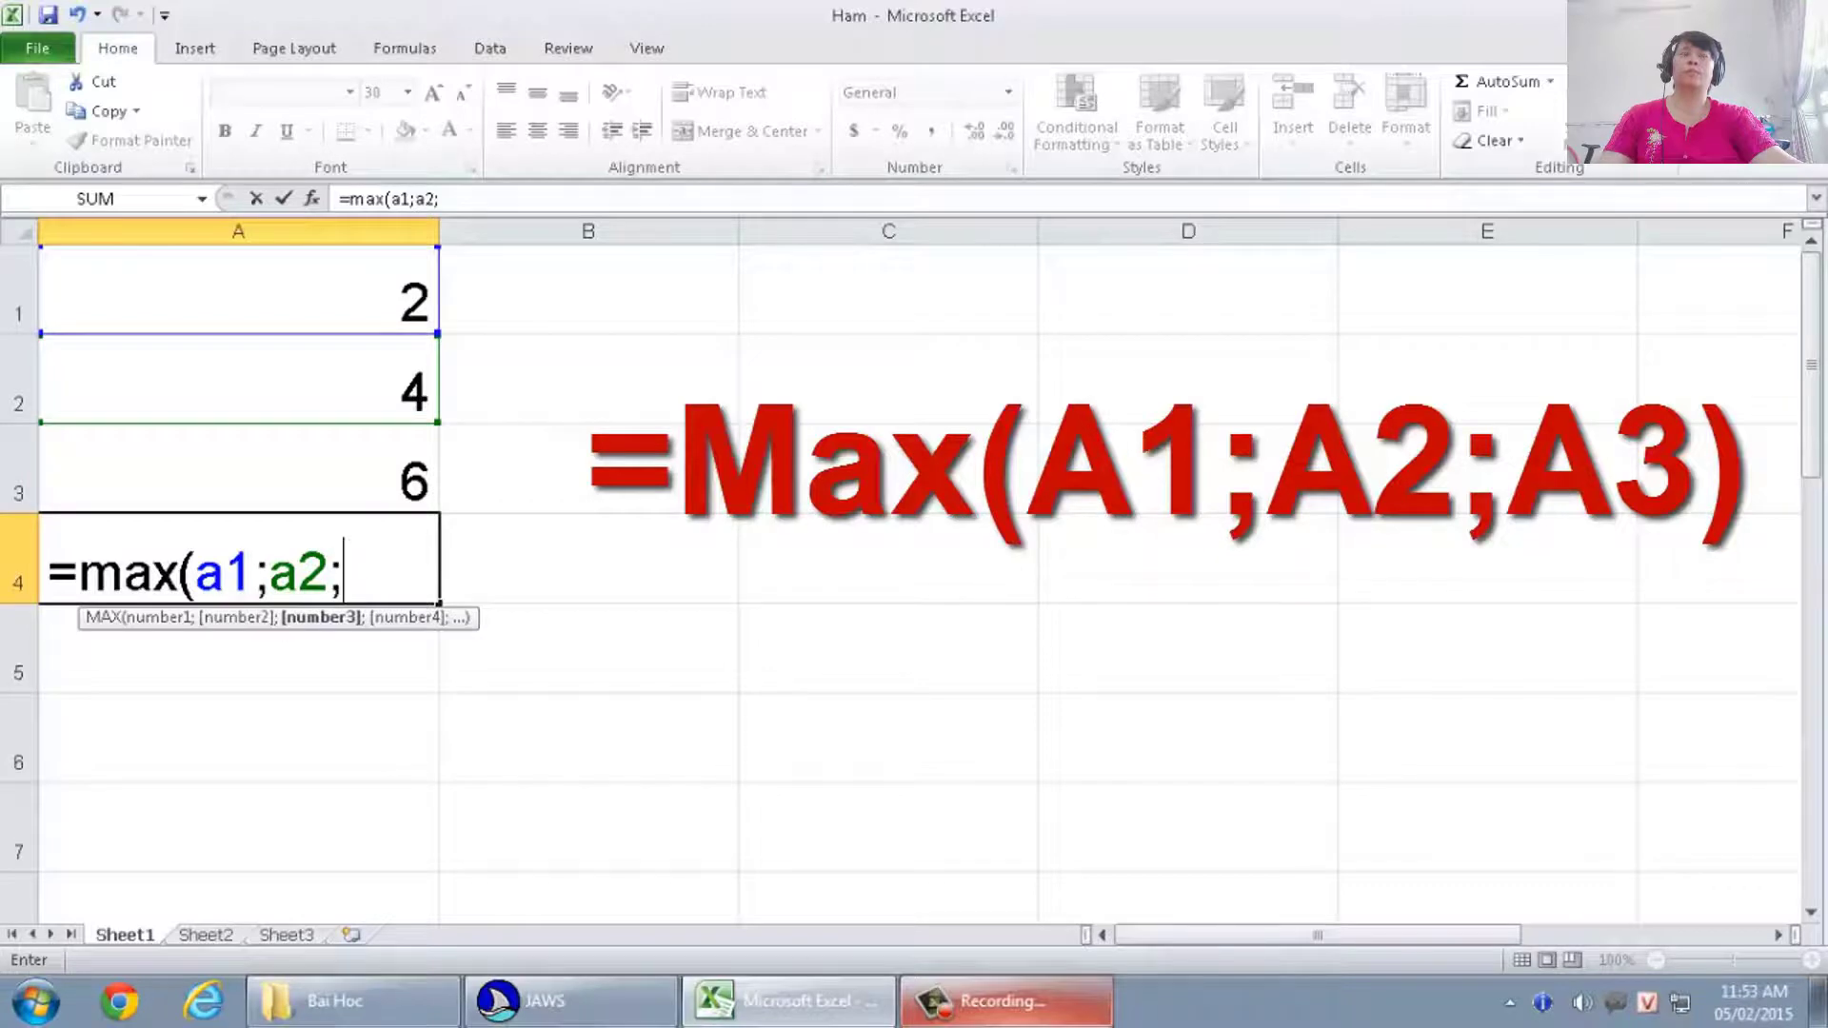
{"action": "type", "text": "a3"}
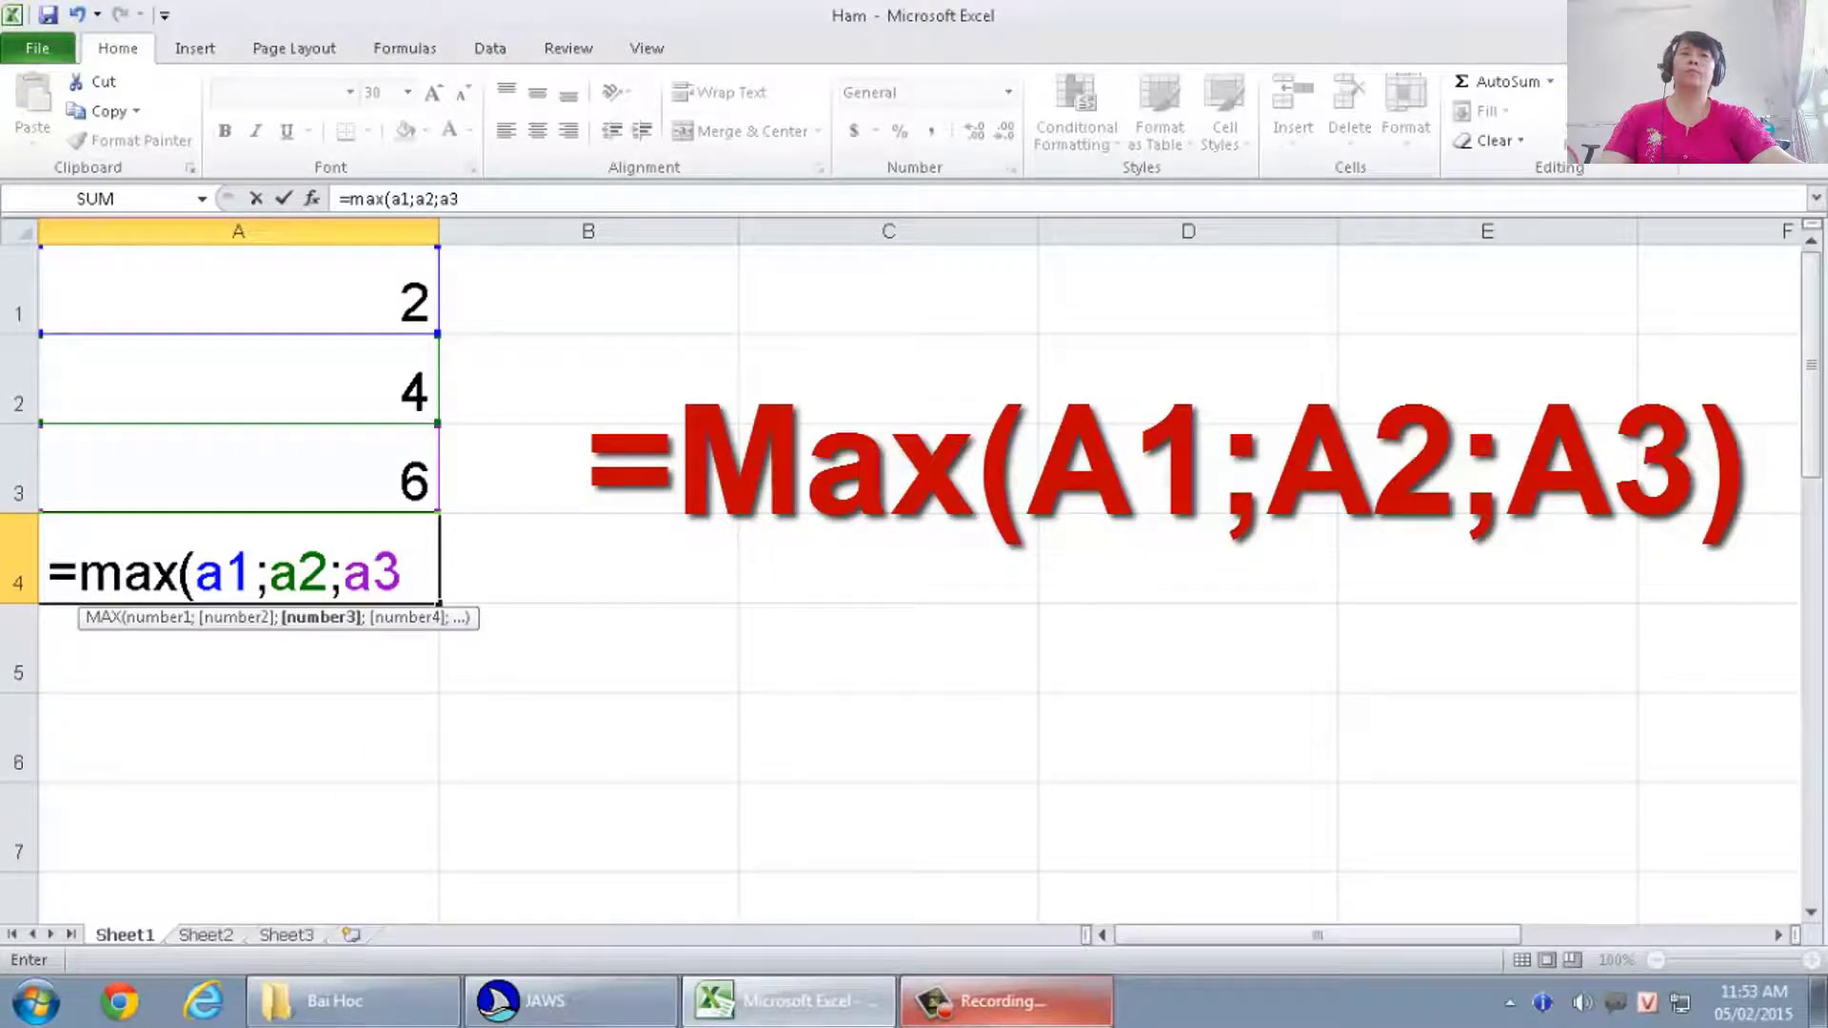
{"action": "type", "text": ")"}
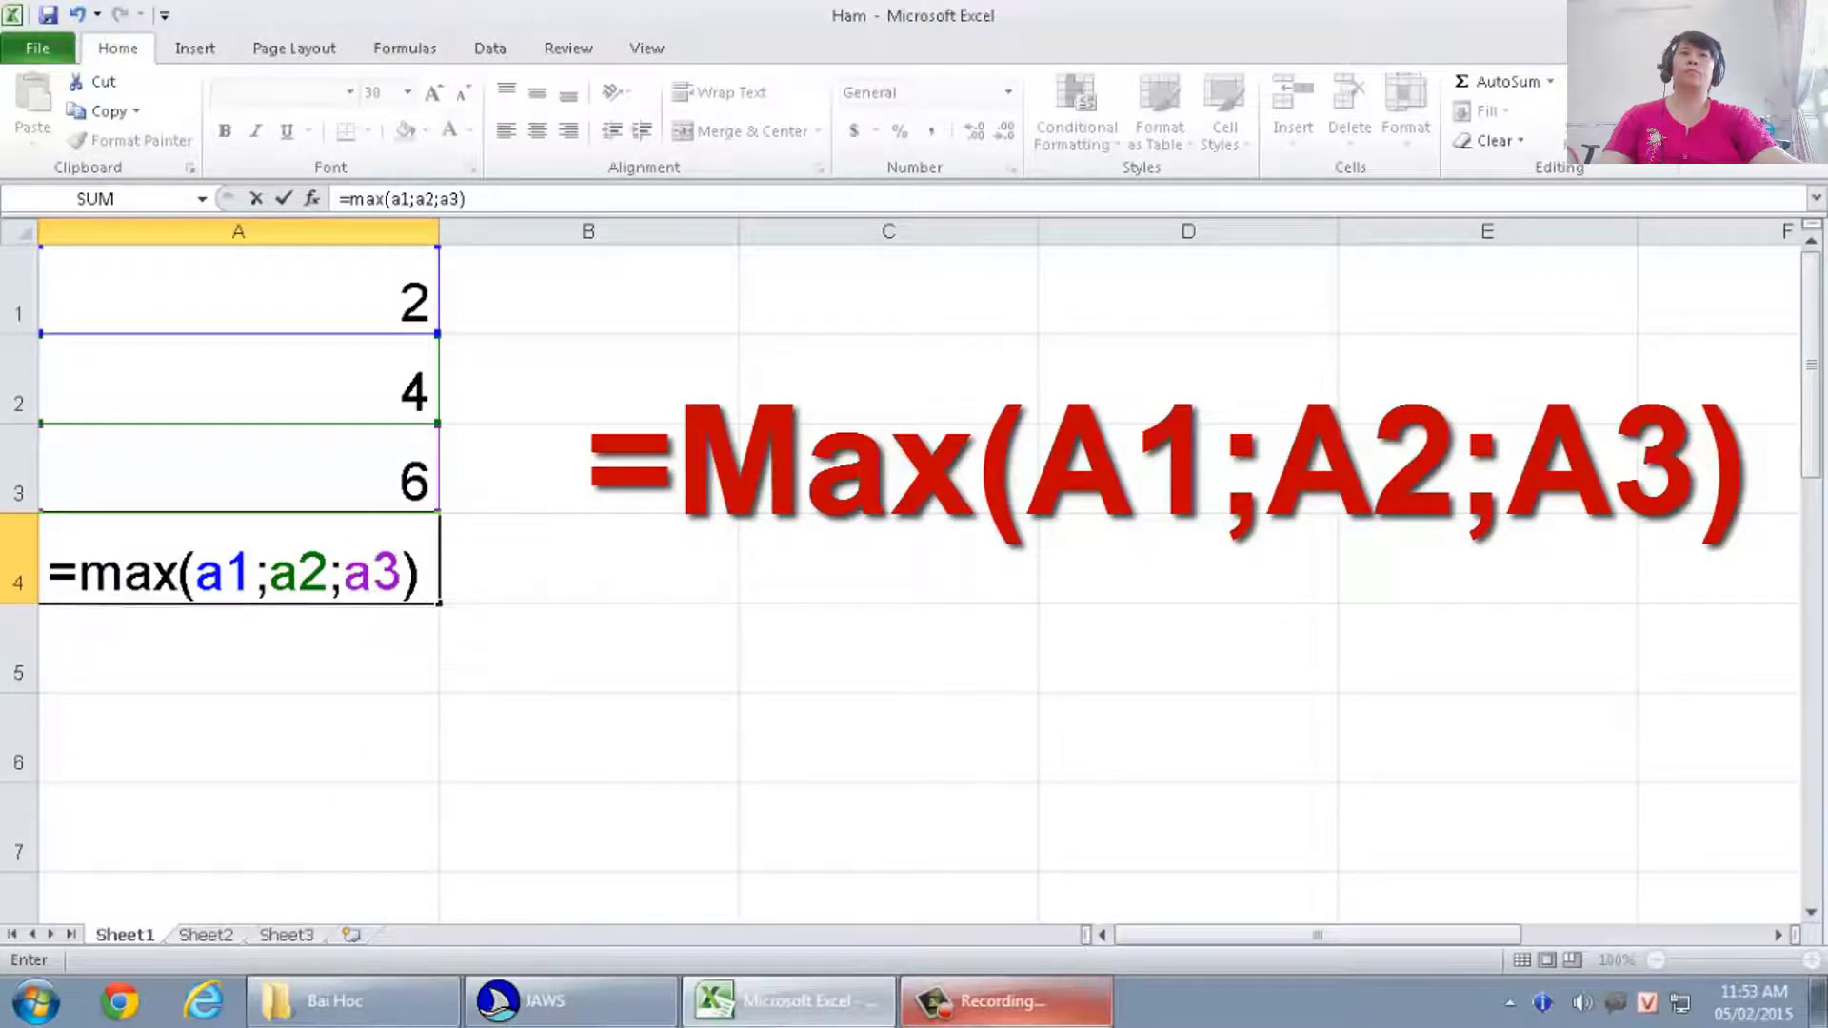
{"action": "key", "text": "Return"}
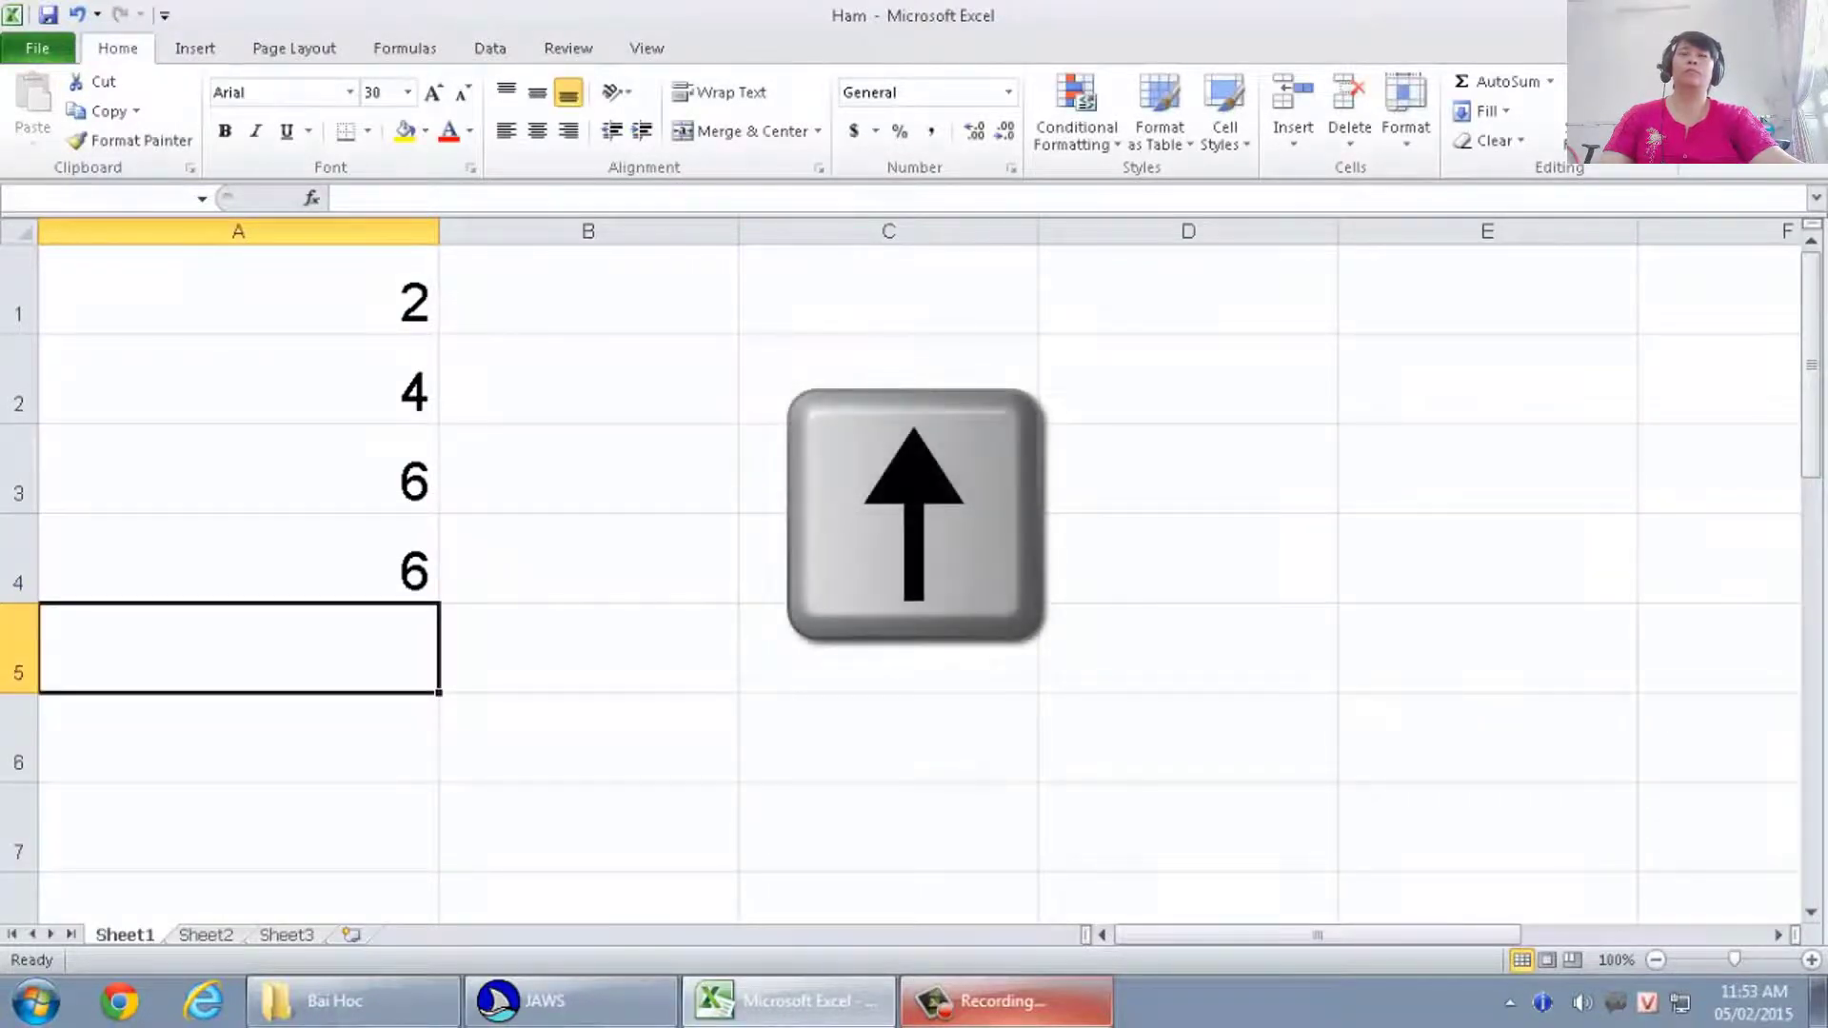
- Replace A4's formula with the range version =max(a1:a3), still evaluating to 6
{"action": "key", "text": "Up"}
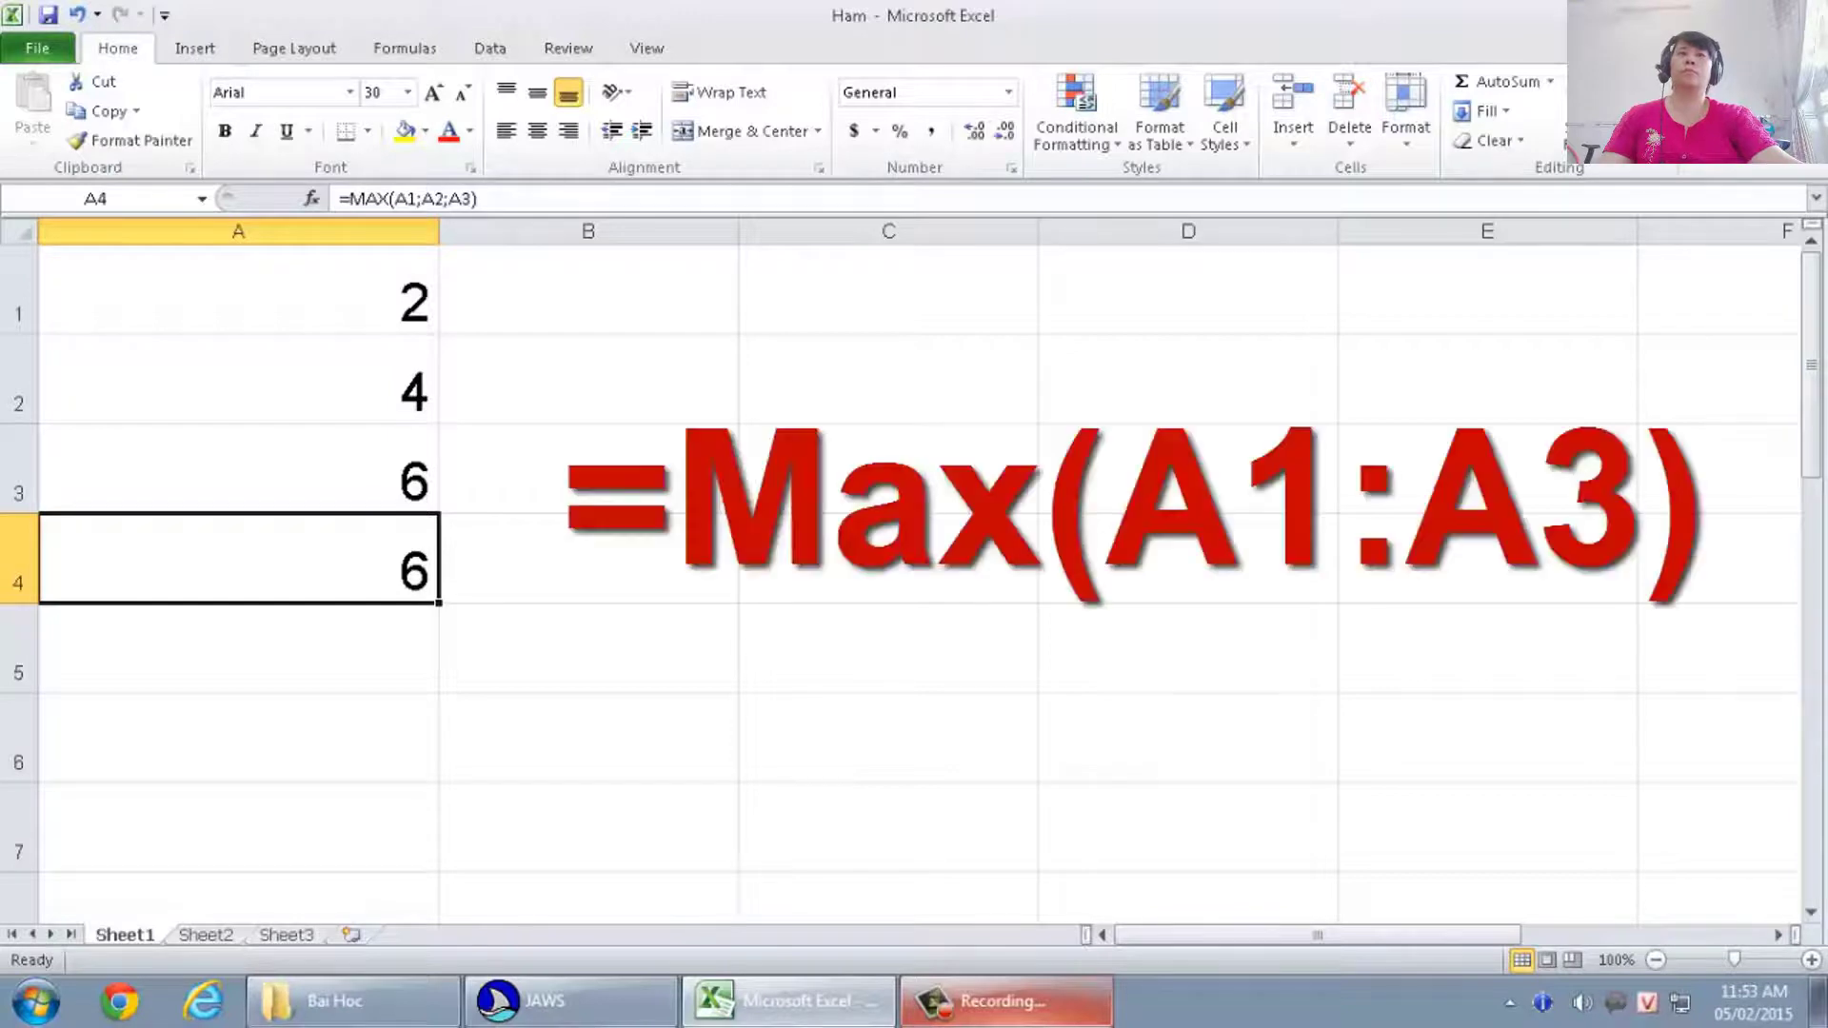
{"action": "type", "text": "="}
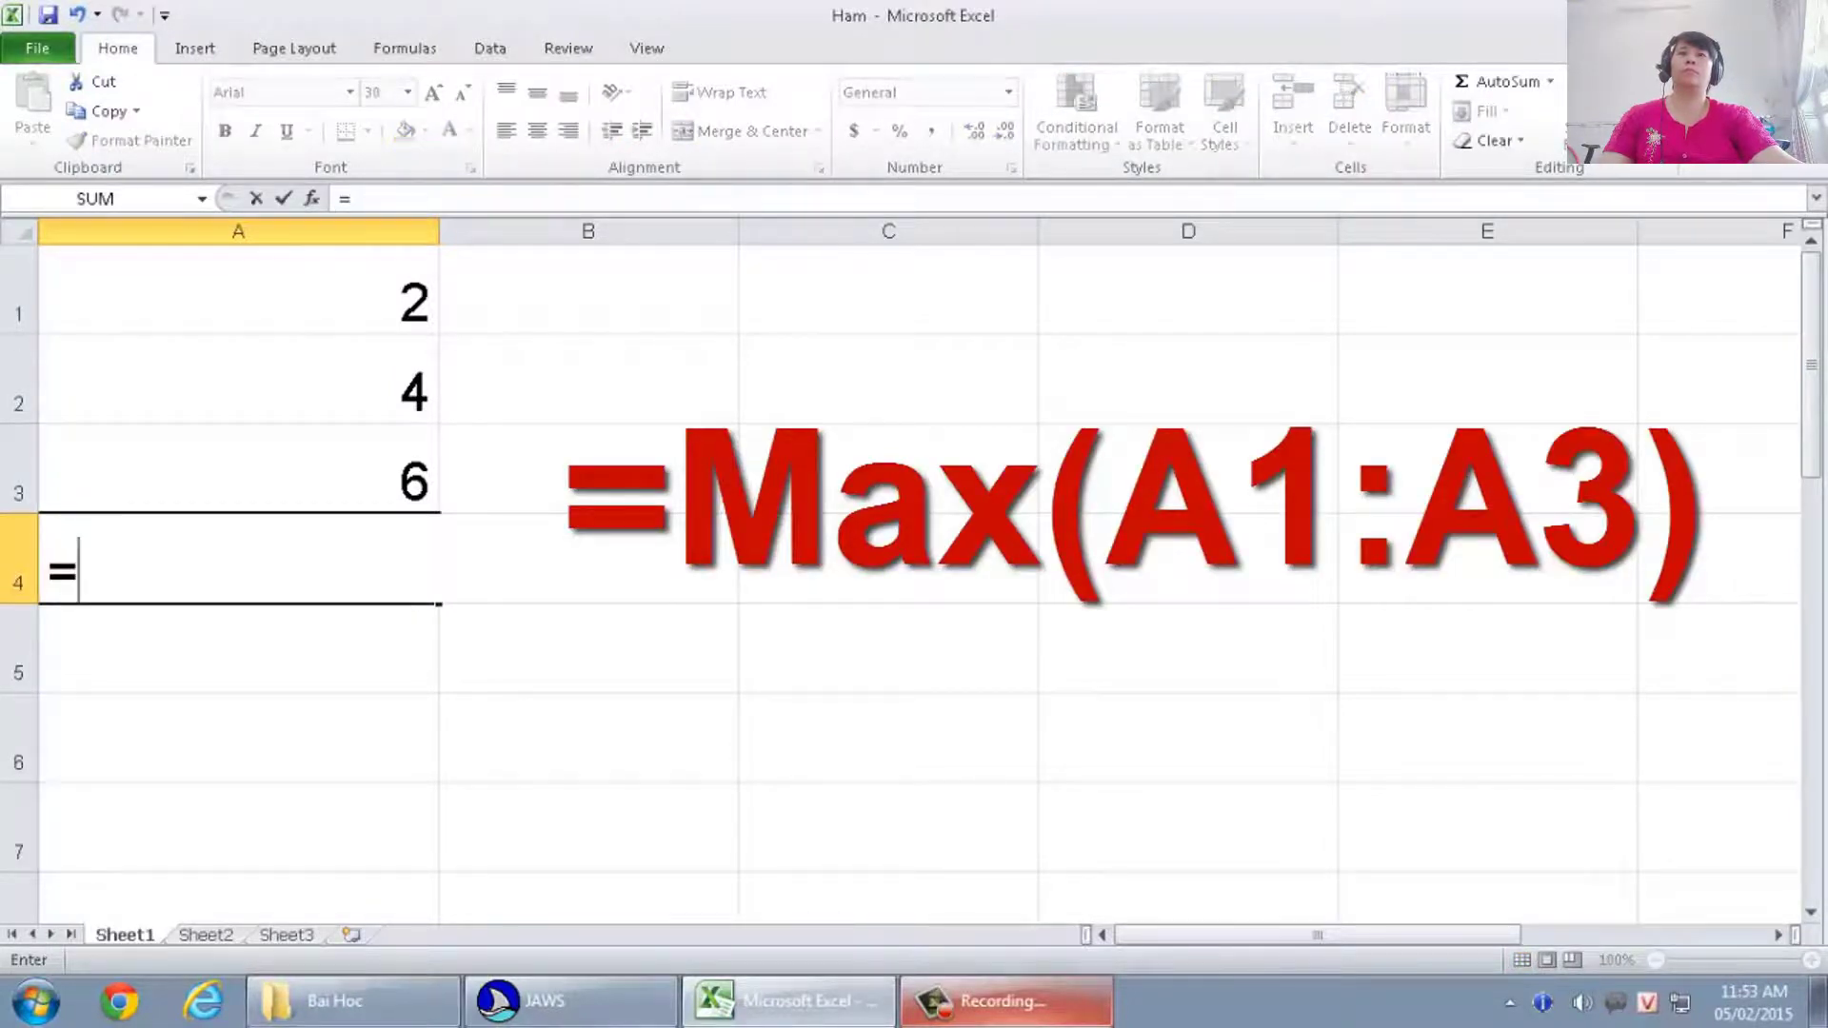
{"action": "type", "text": "max"}
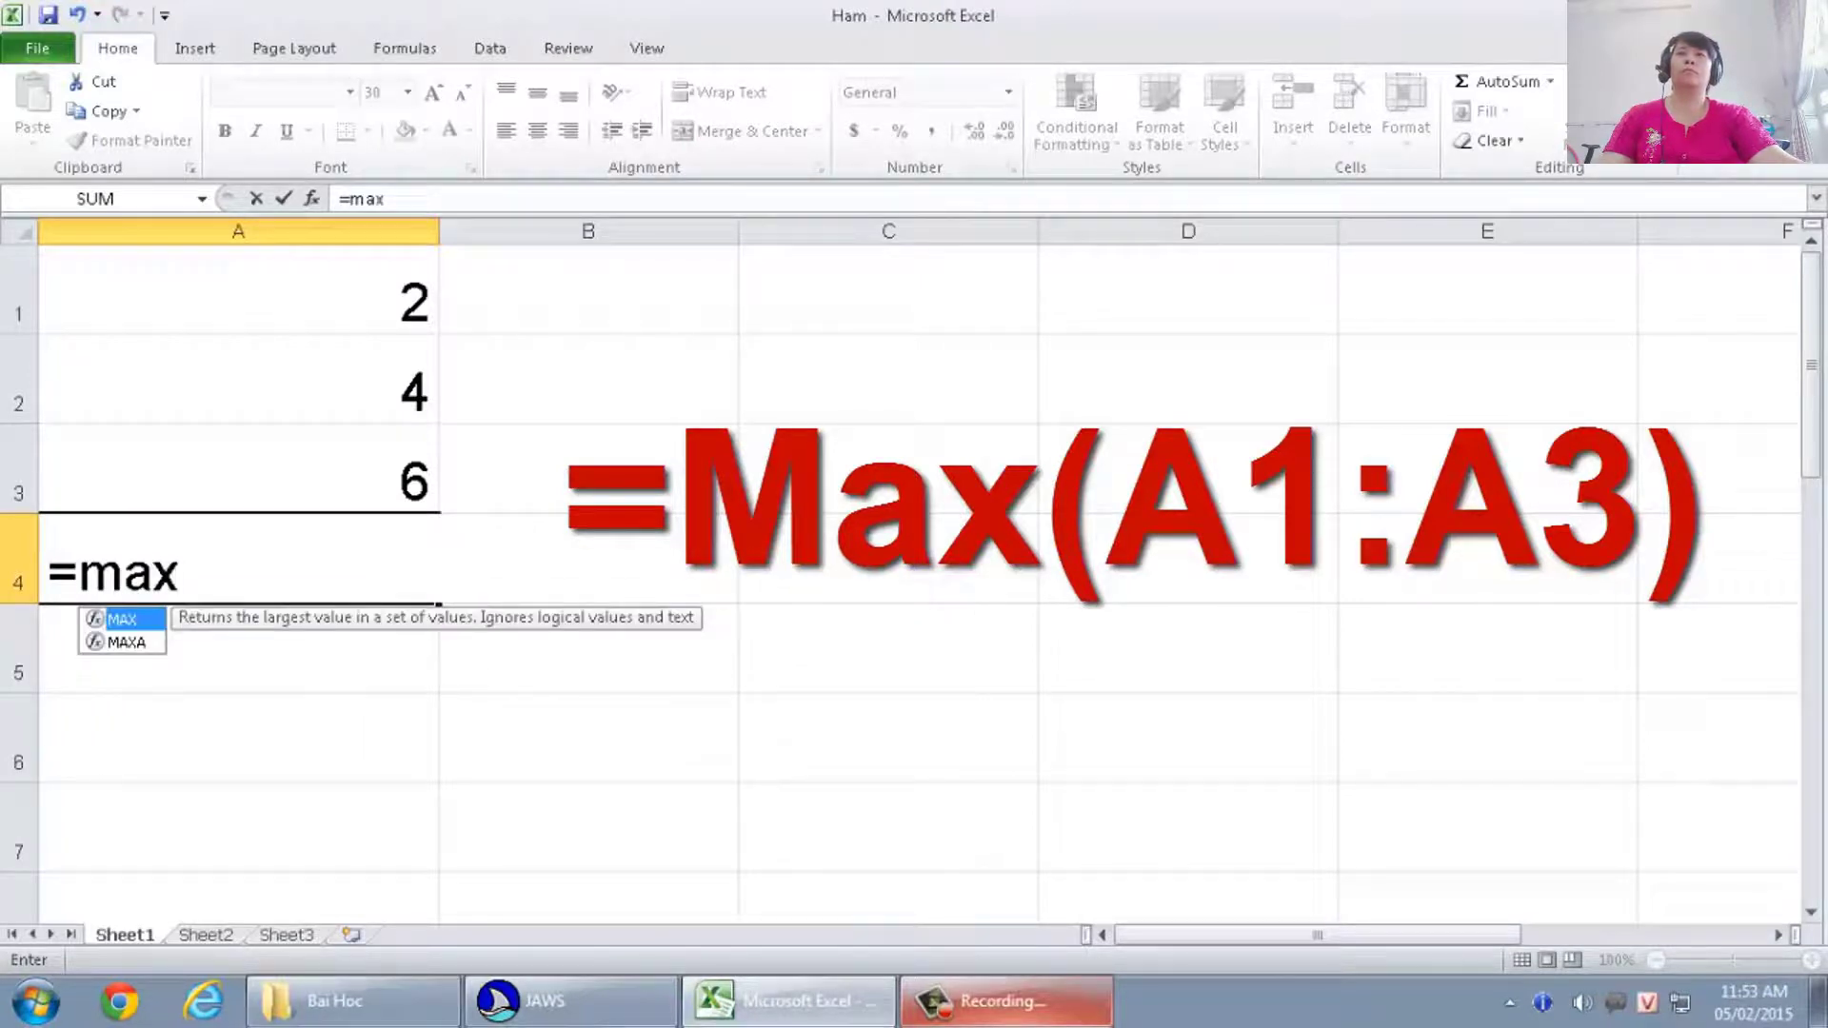
{"action": "type", "text": "x("}
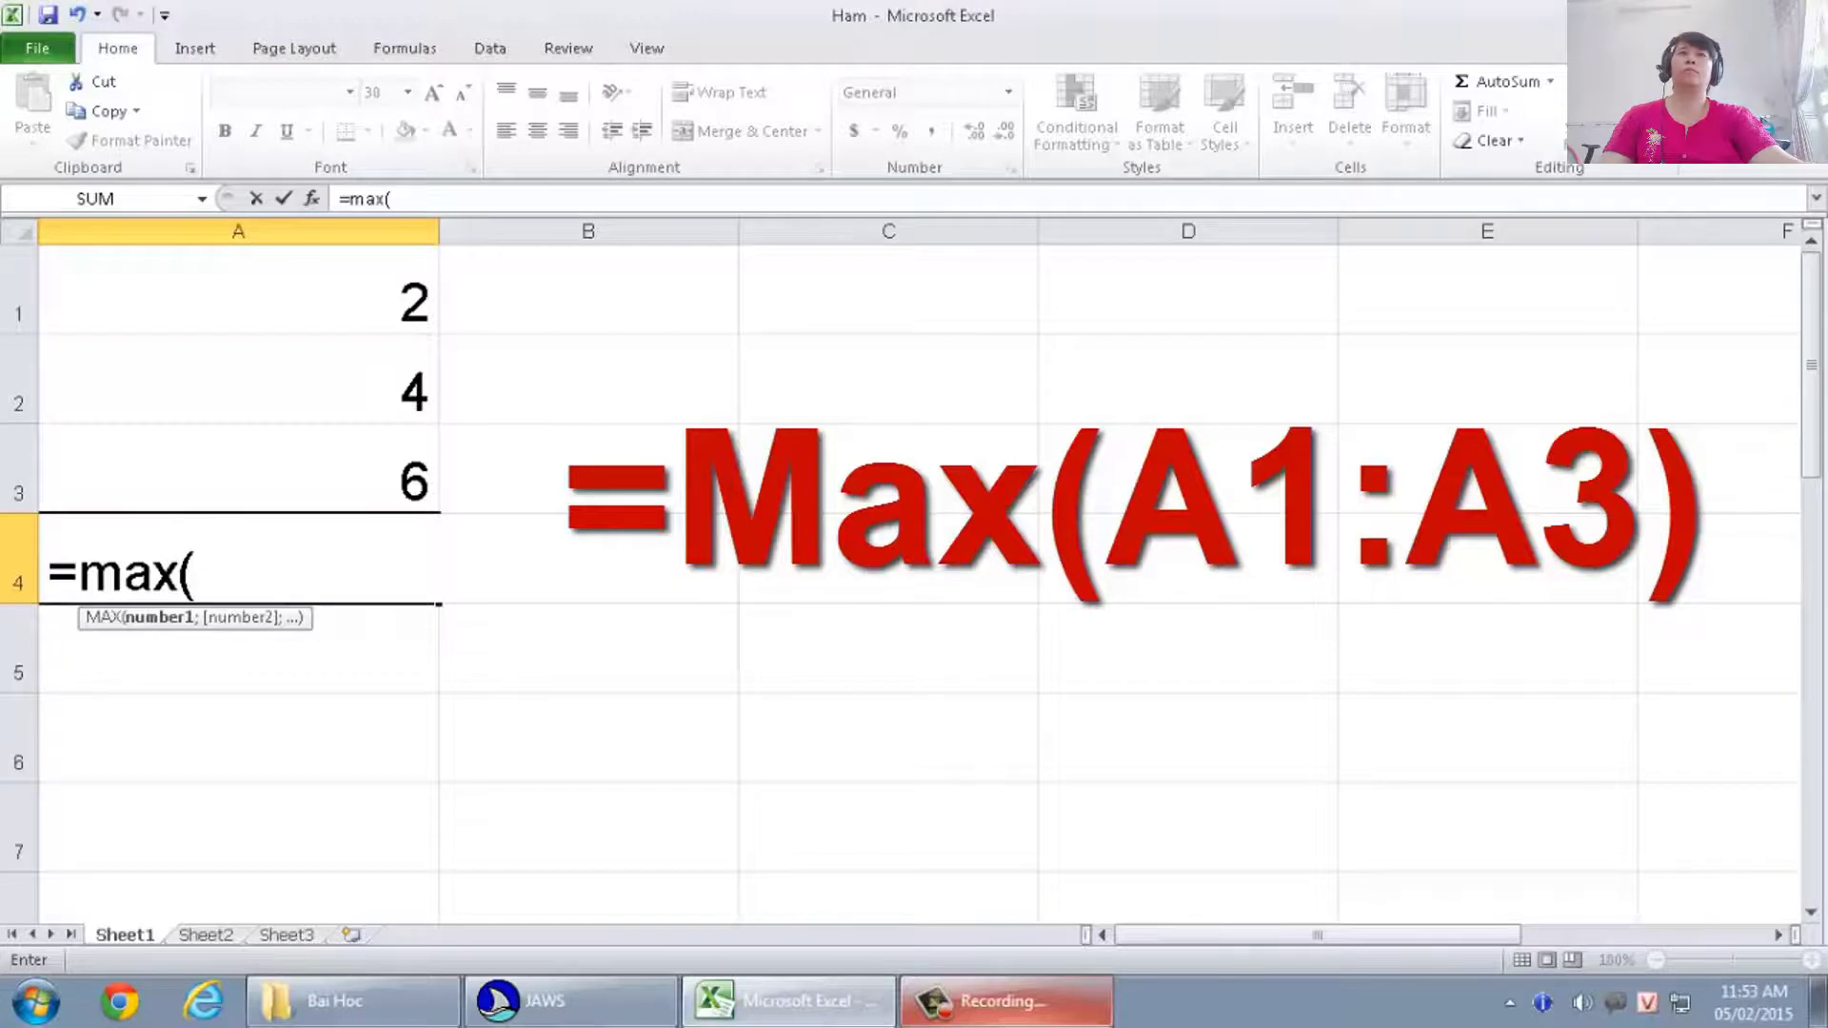
{"action": "type", "text": "a1"}
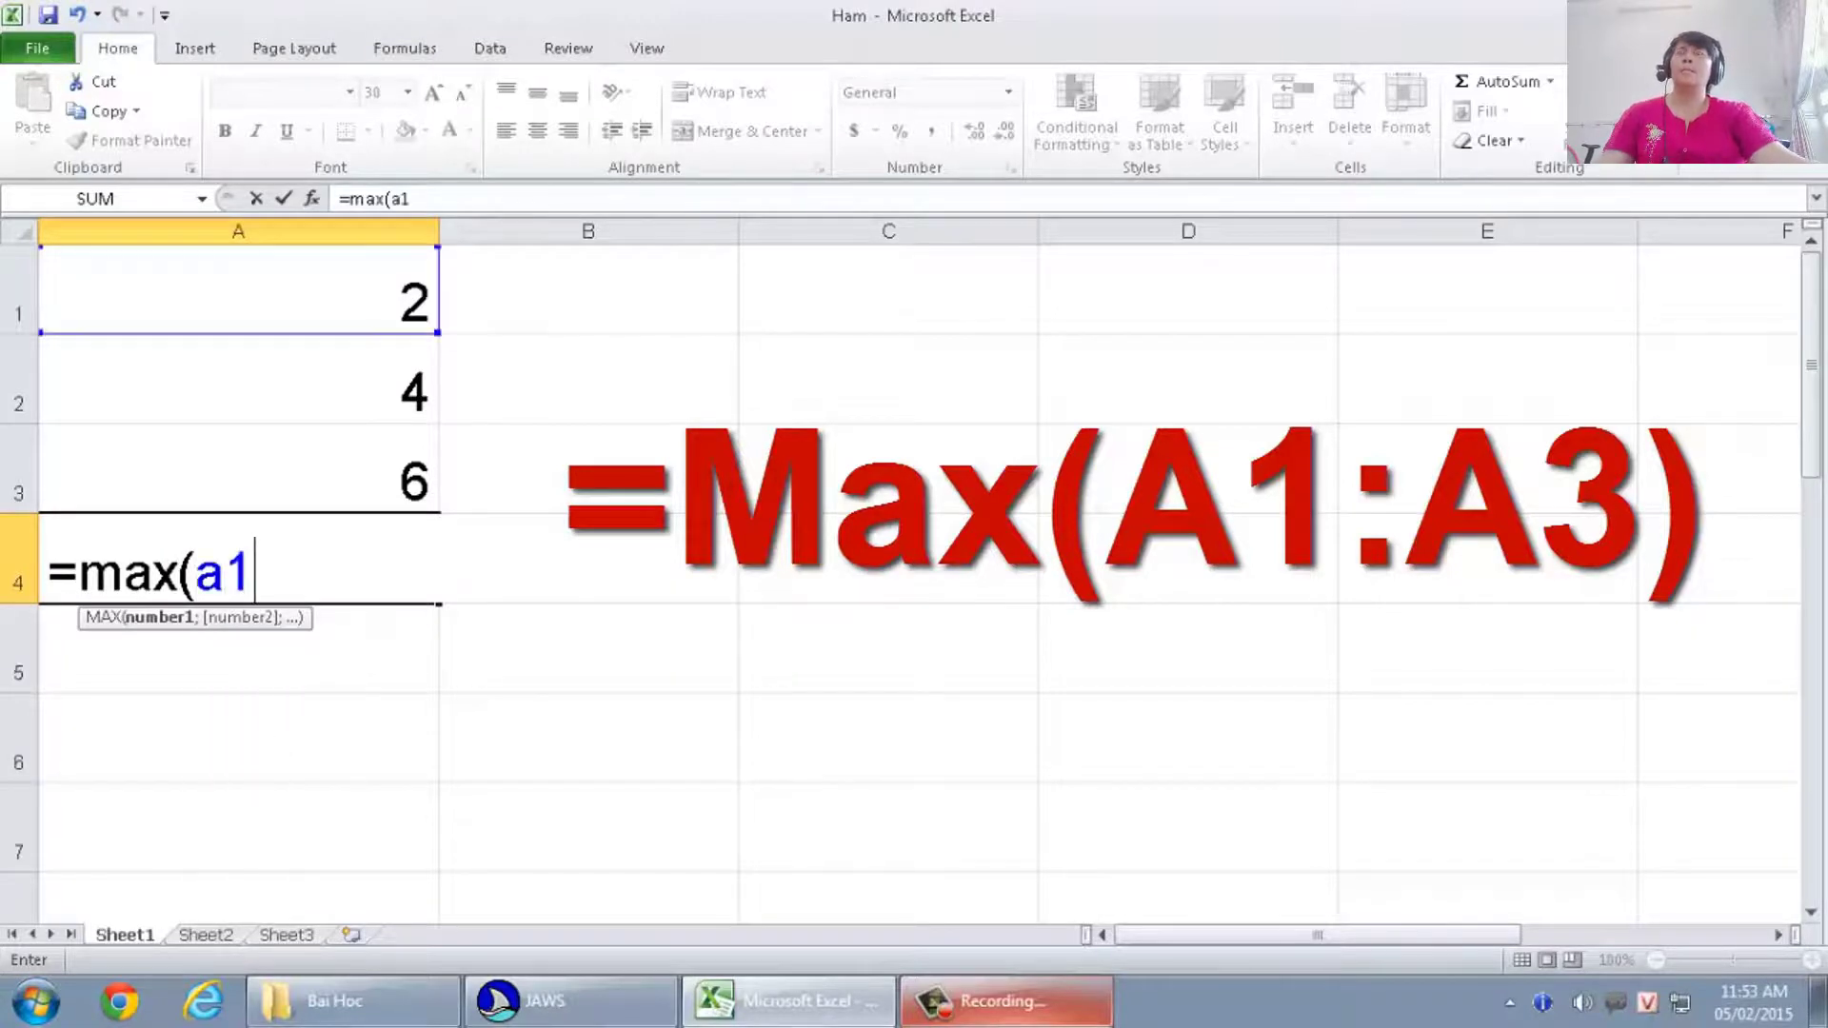
{"action": "type", "text": ":"}
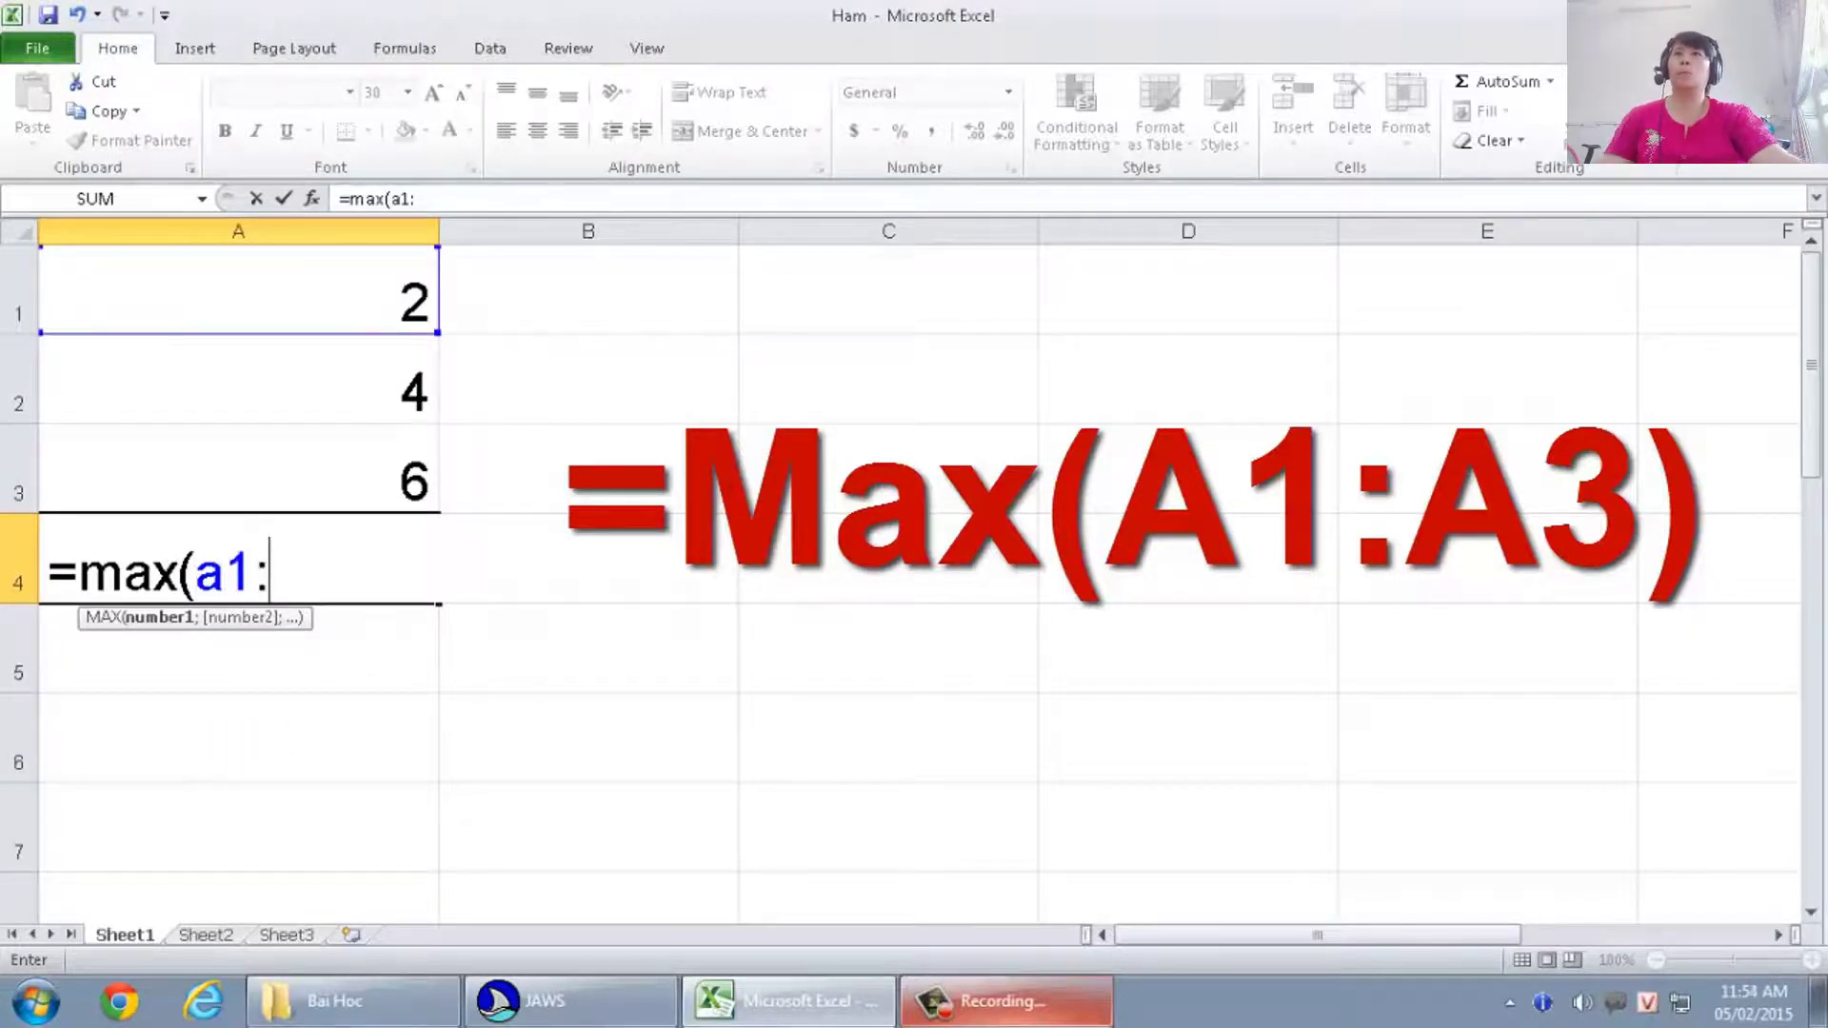
{"action": "type", "text": "a3"}
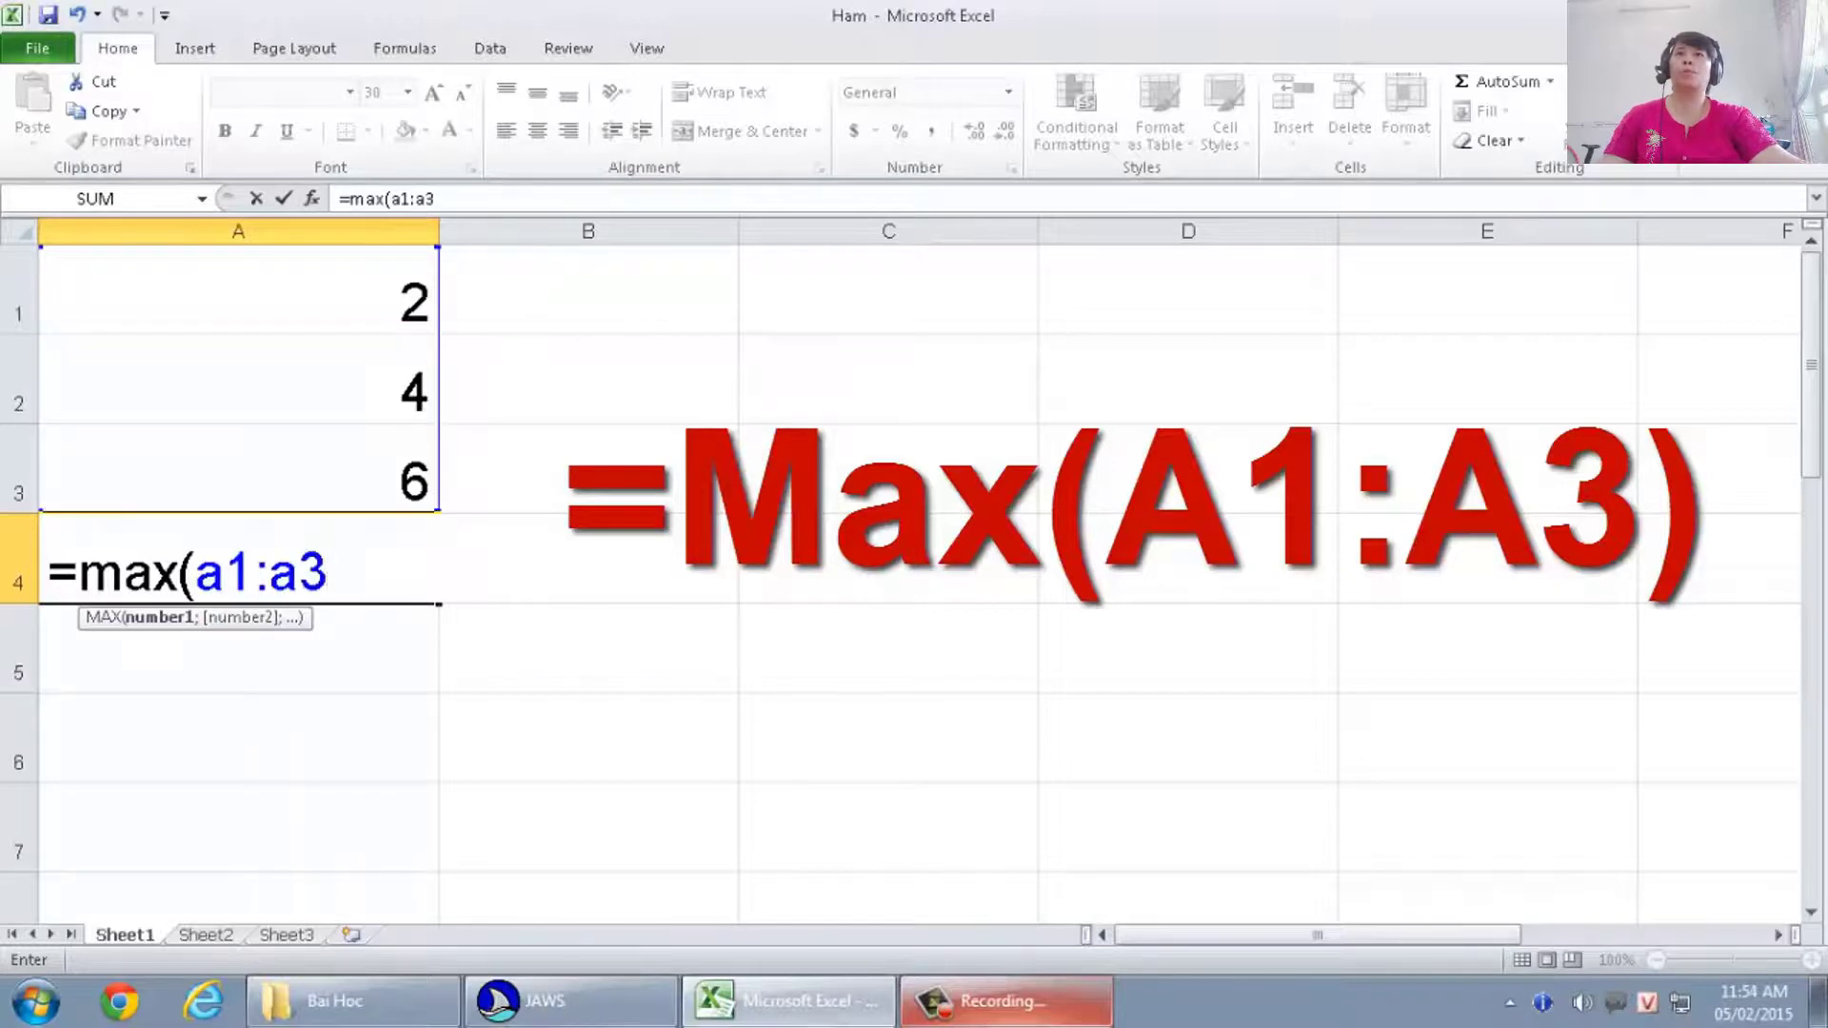
{"action": "type", "text": ")"}
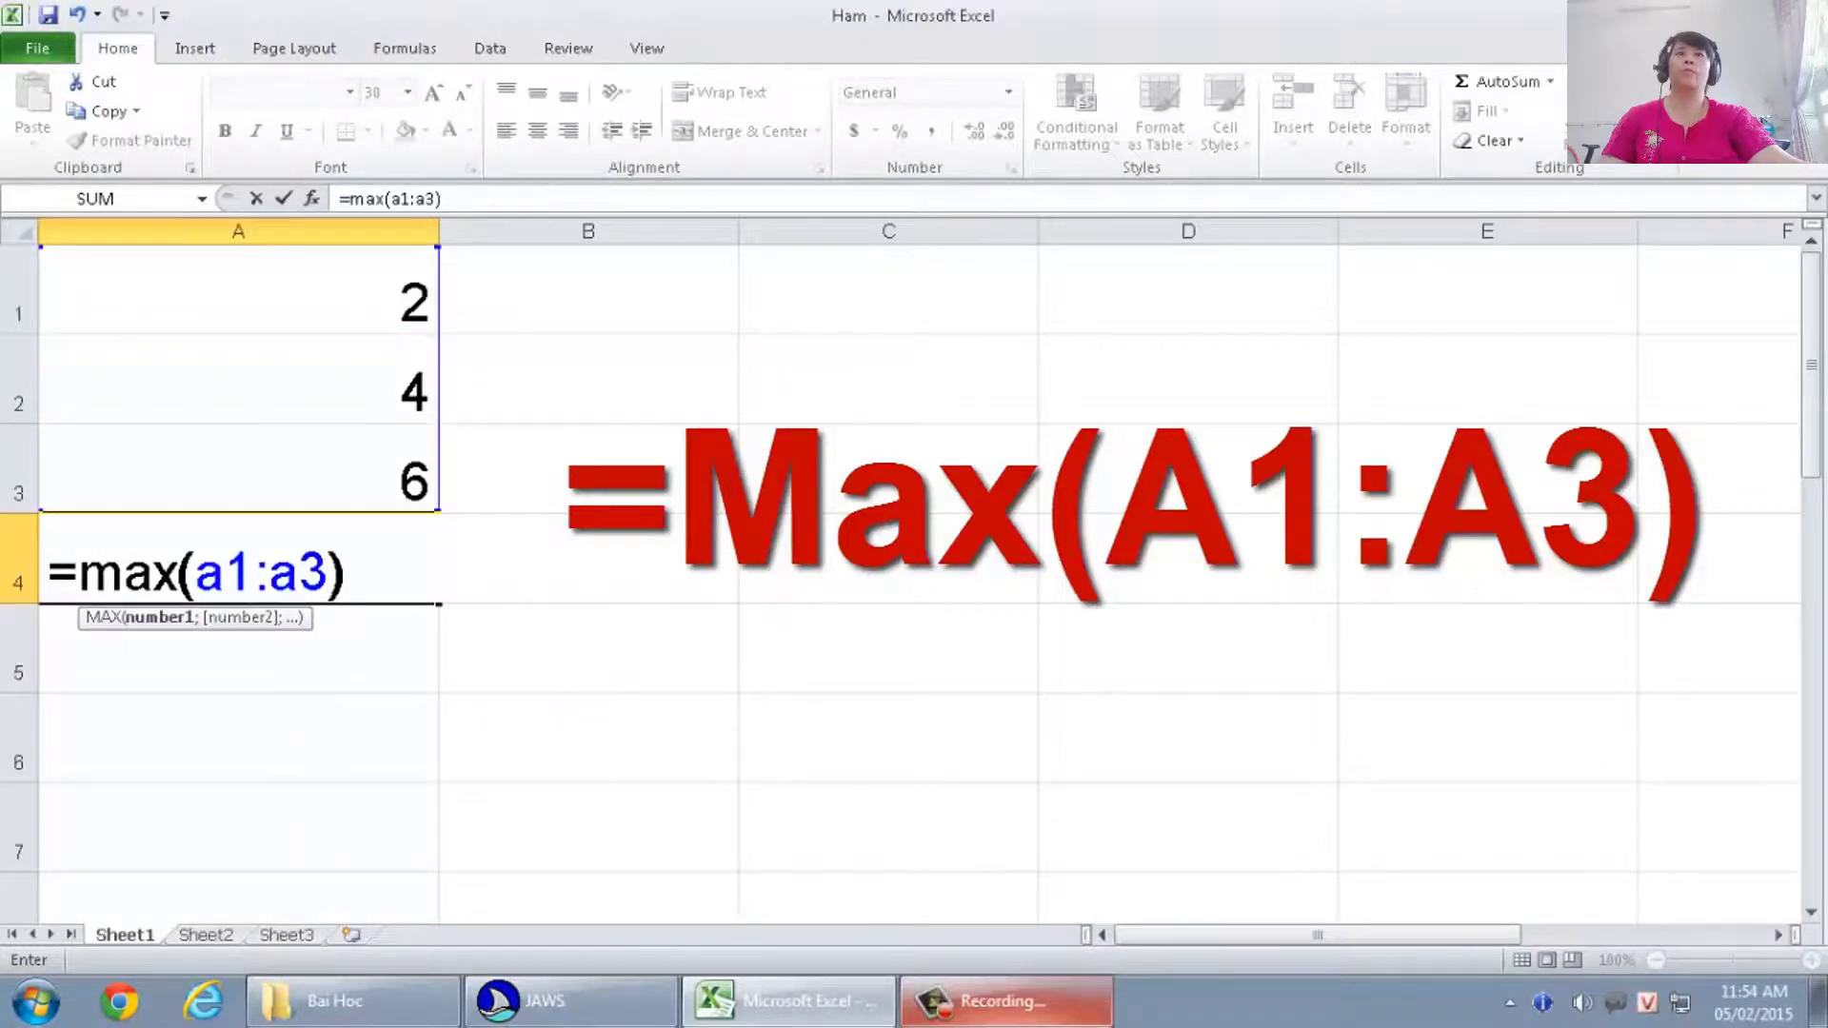
{"action": "key", "text": "Return"}
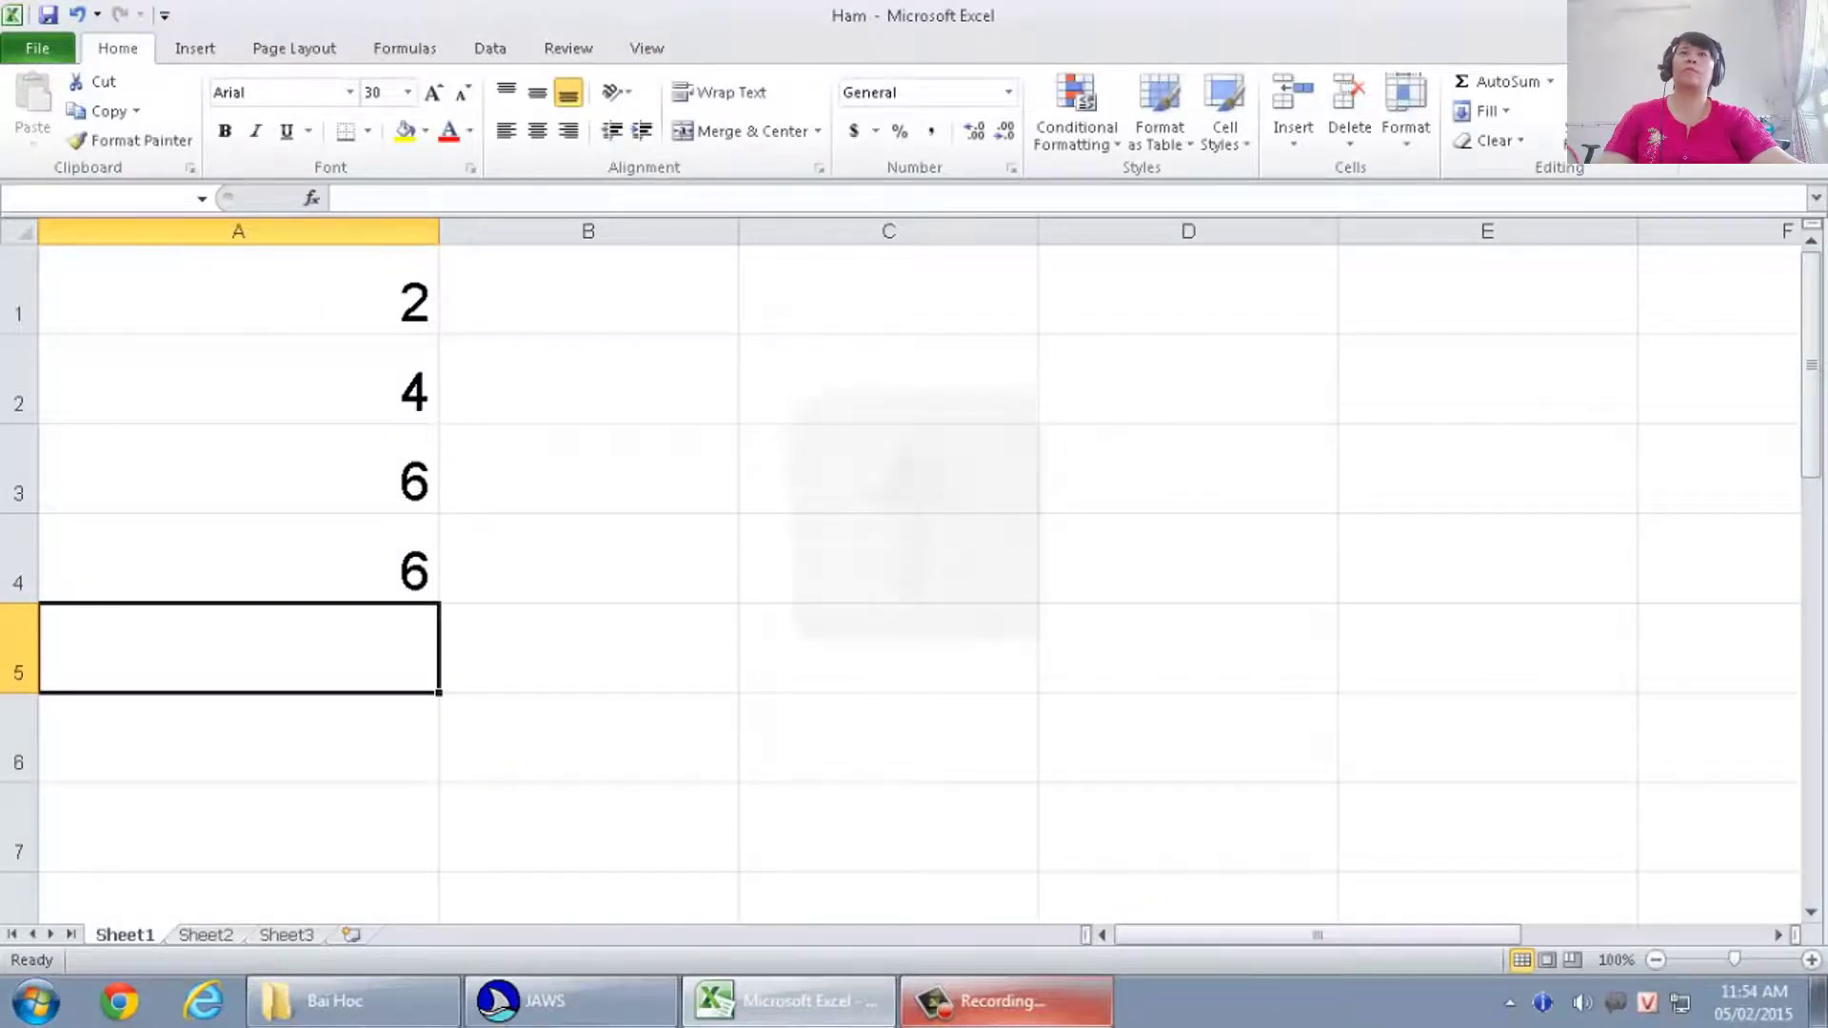
- Type 5/01/2015 into B1 so it displays as 05/01/2015
{"action": "key", "text": "Up"}
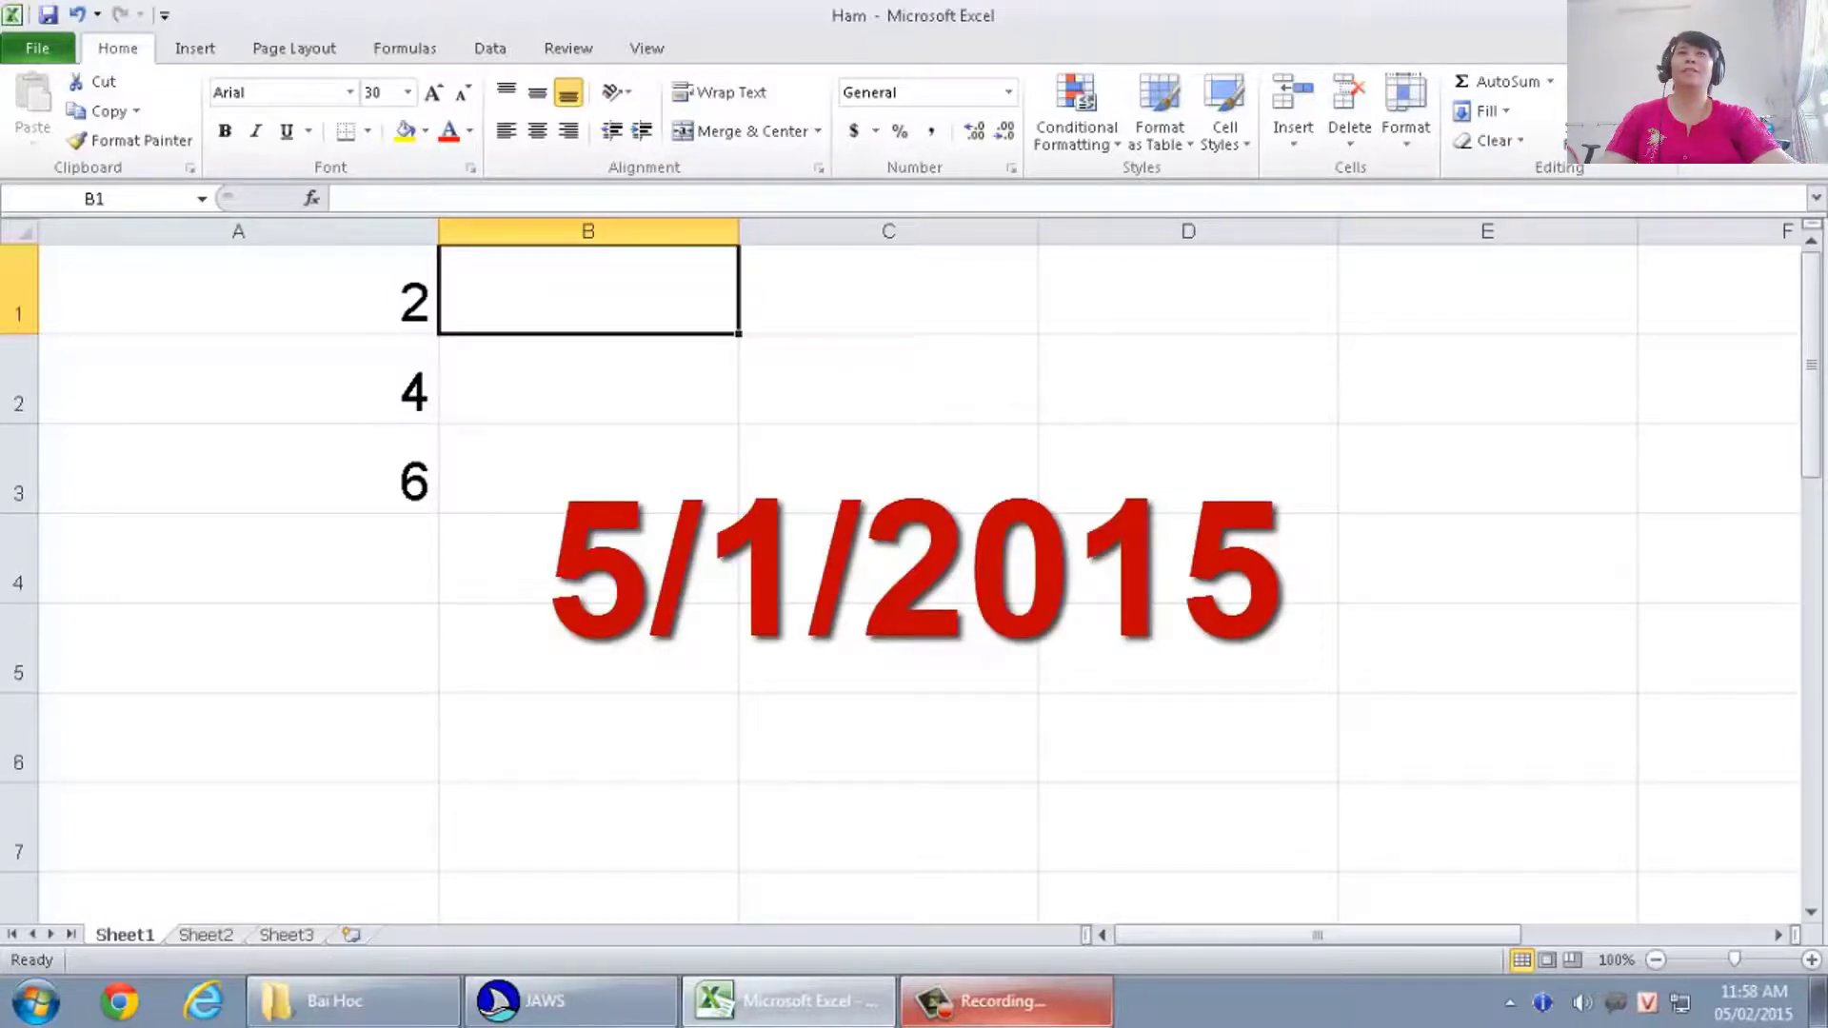
{"action": "type", "text": "5/0"}
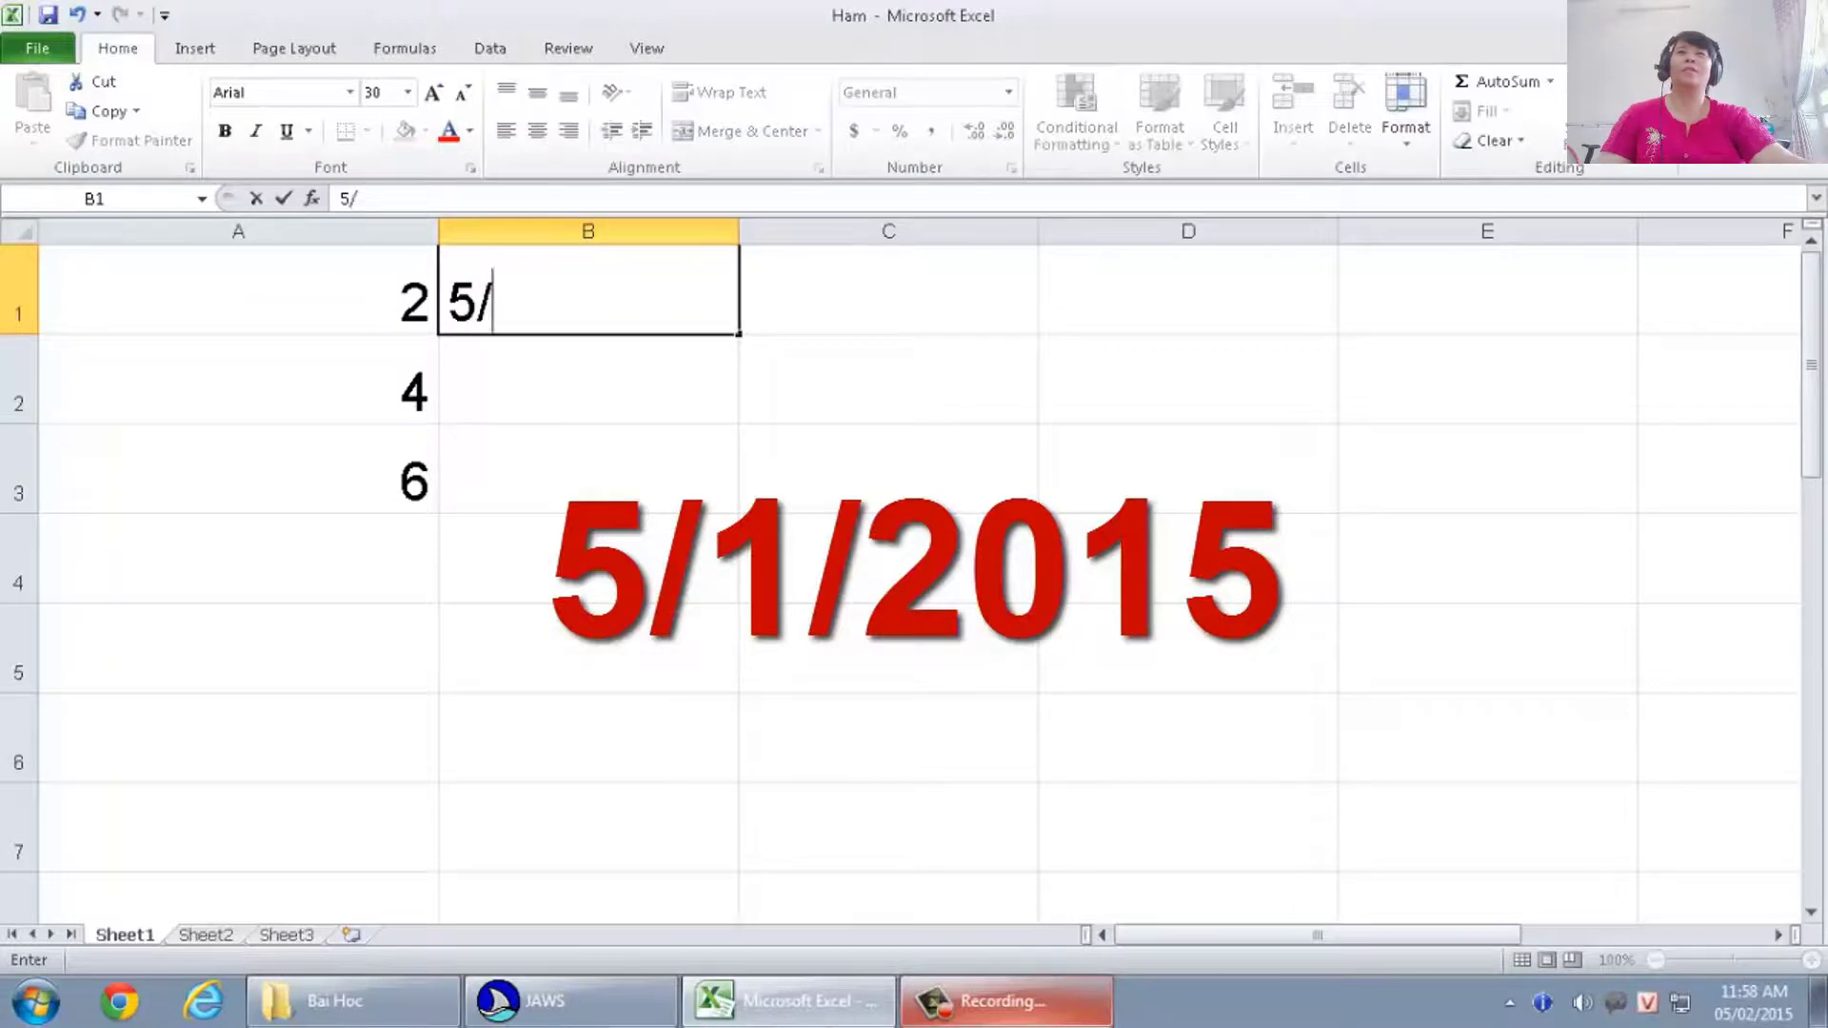
{"action": "type", "text": "1/"}
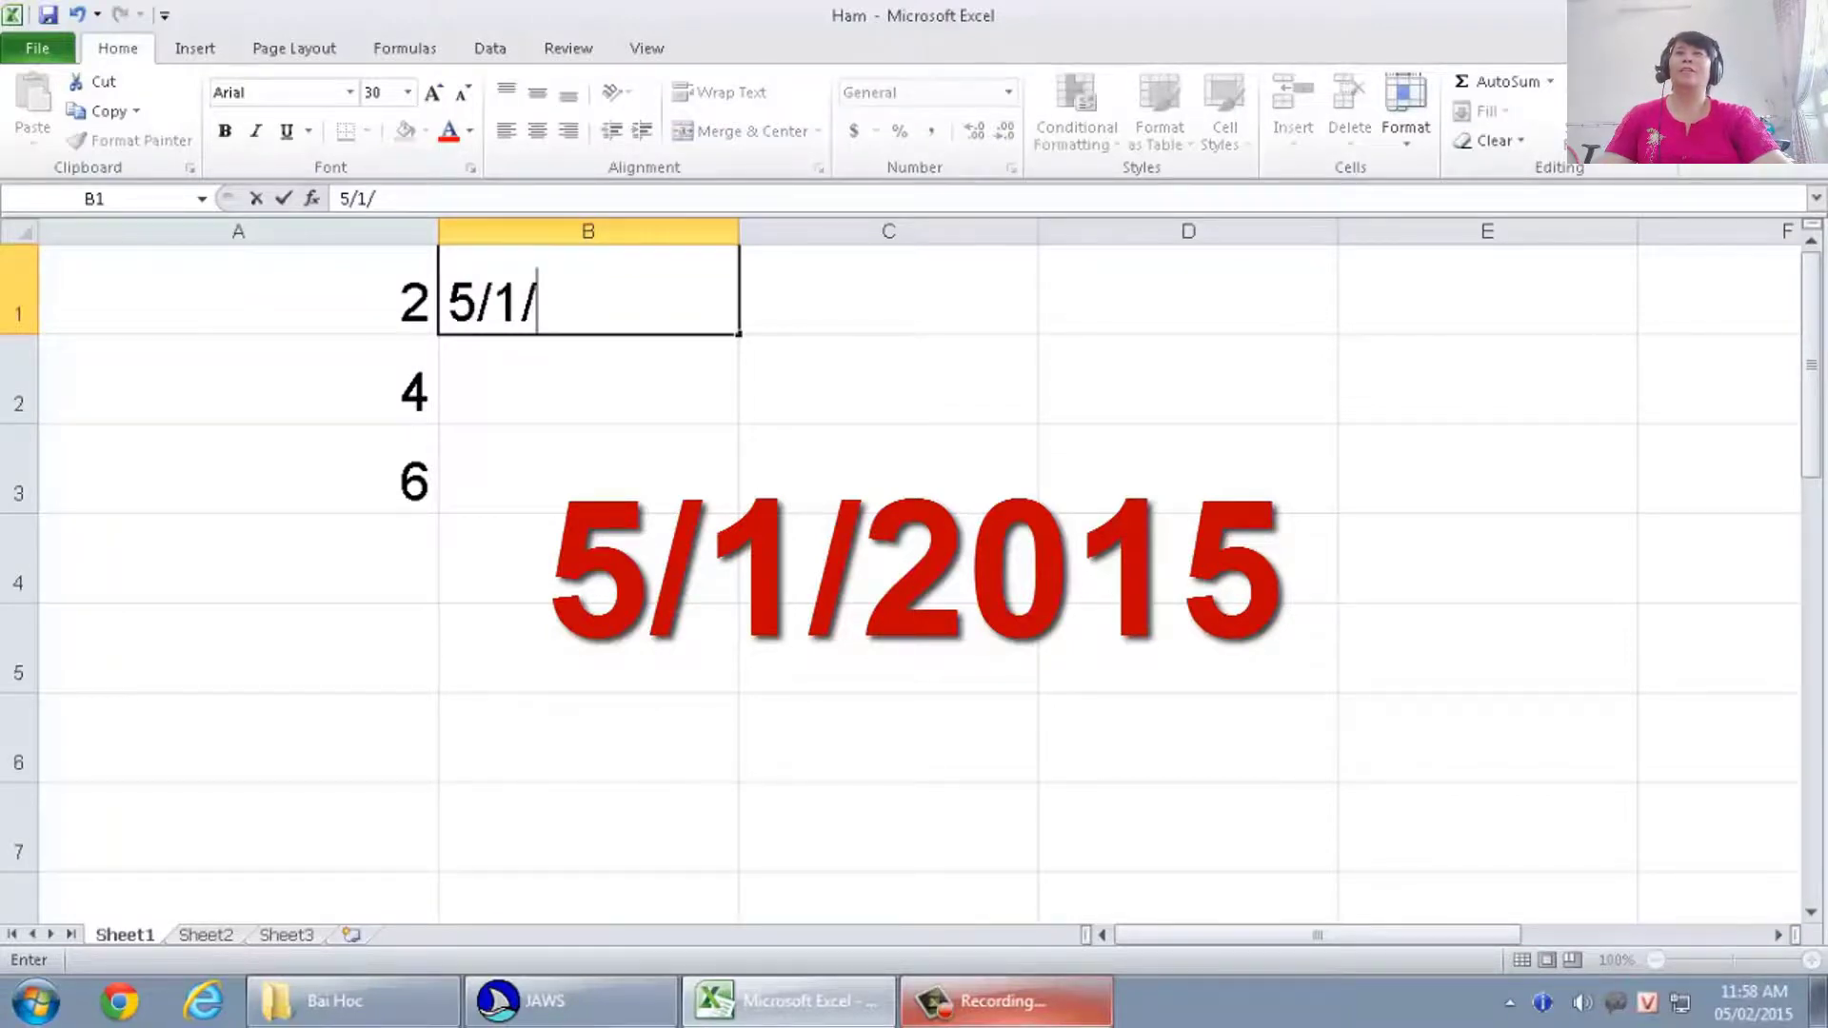
{"action": "type", "text": "2015"}
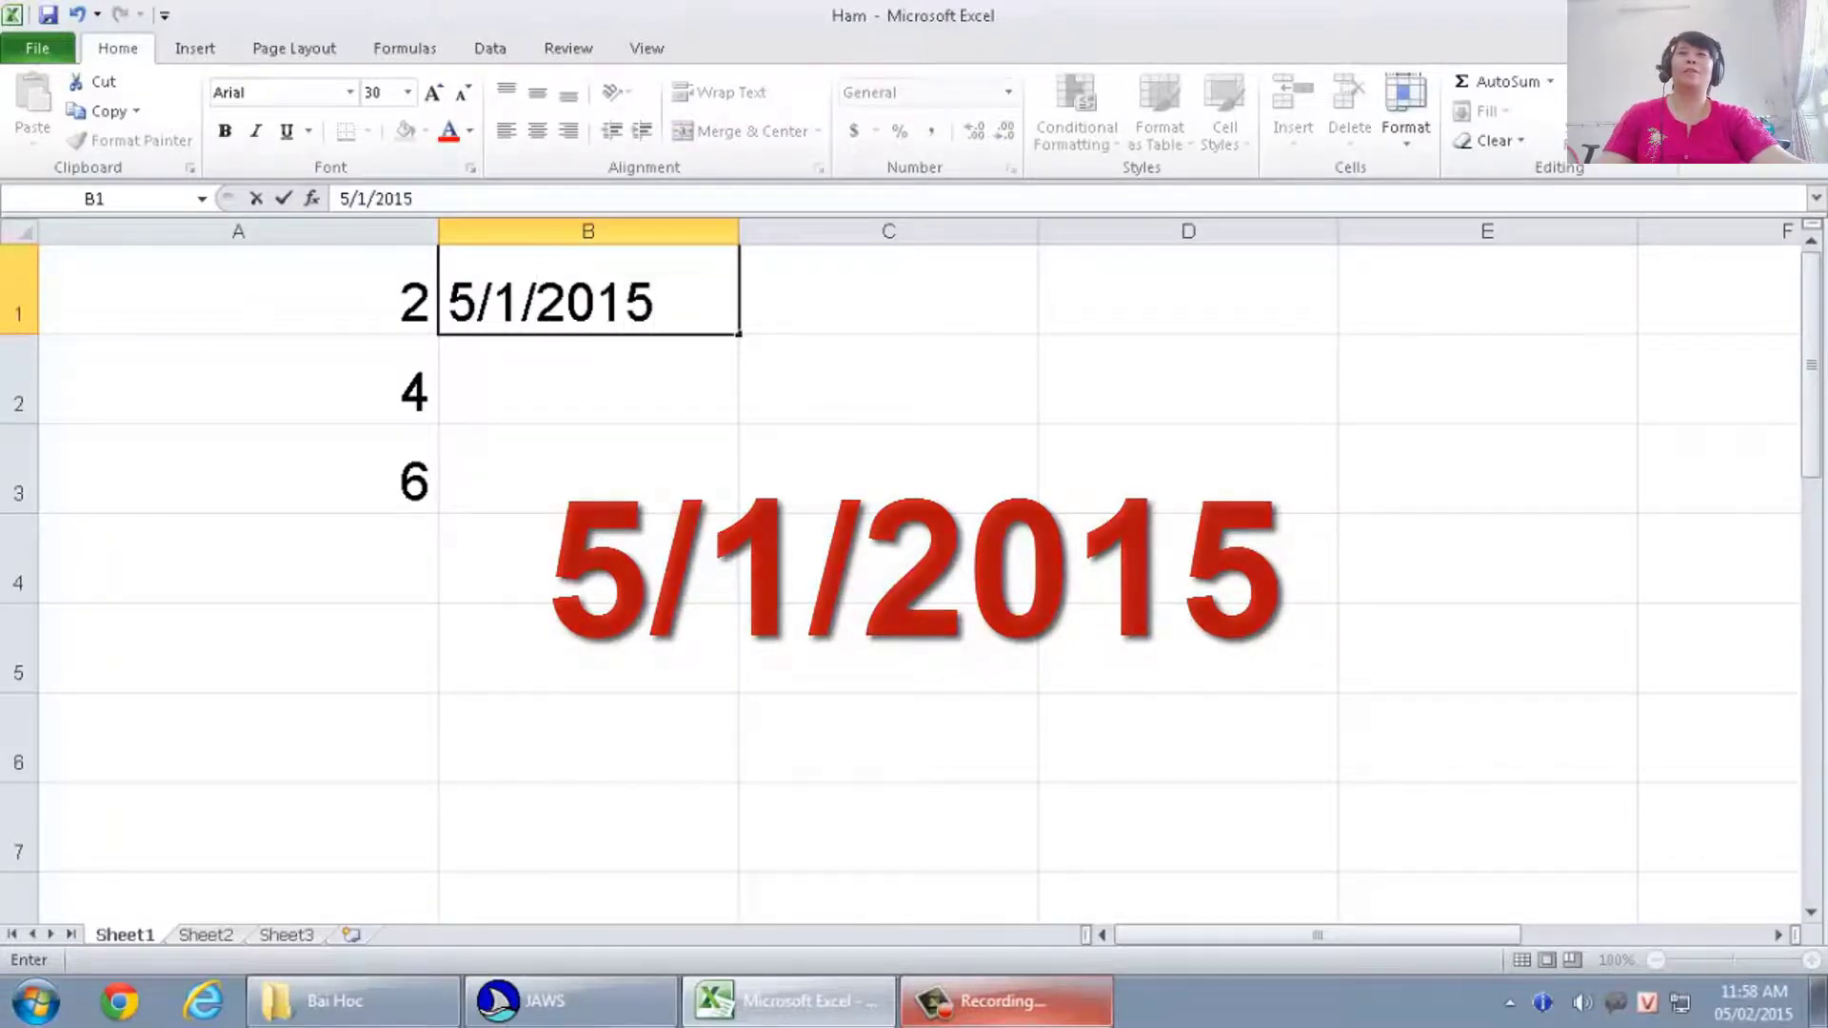
{"action": "key", "text": "Return"}
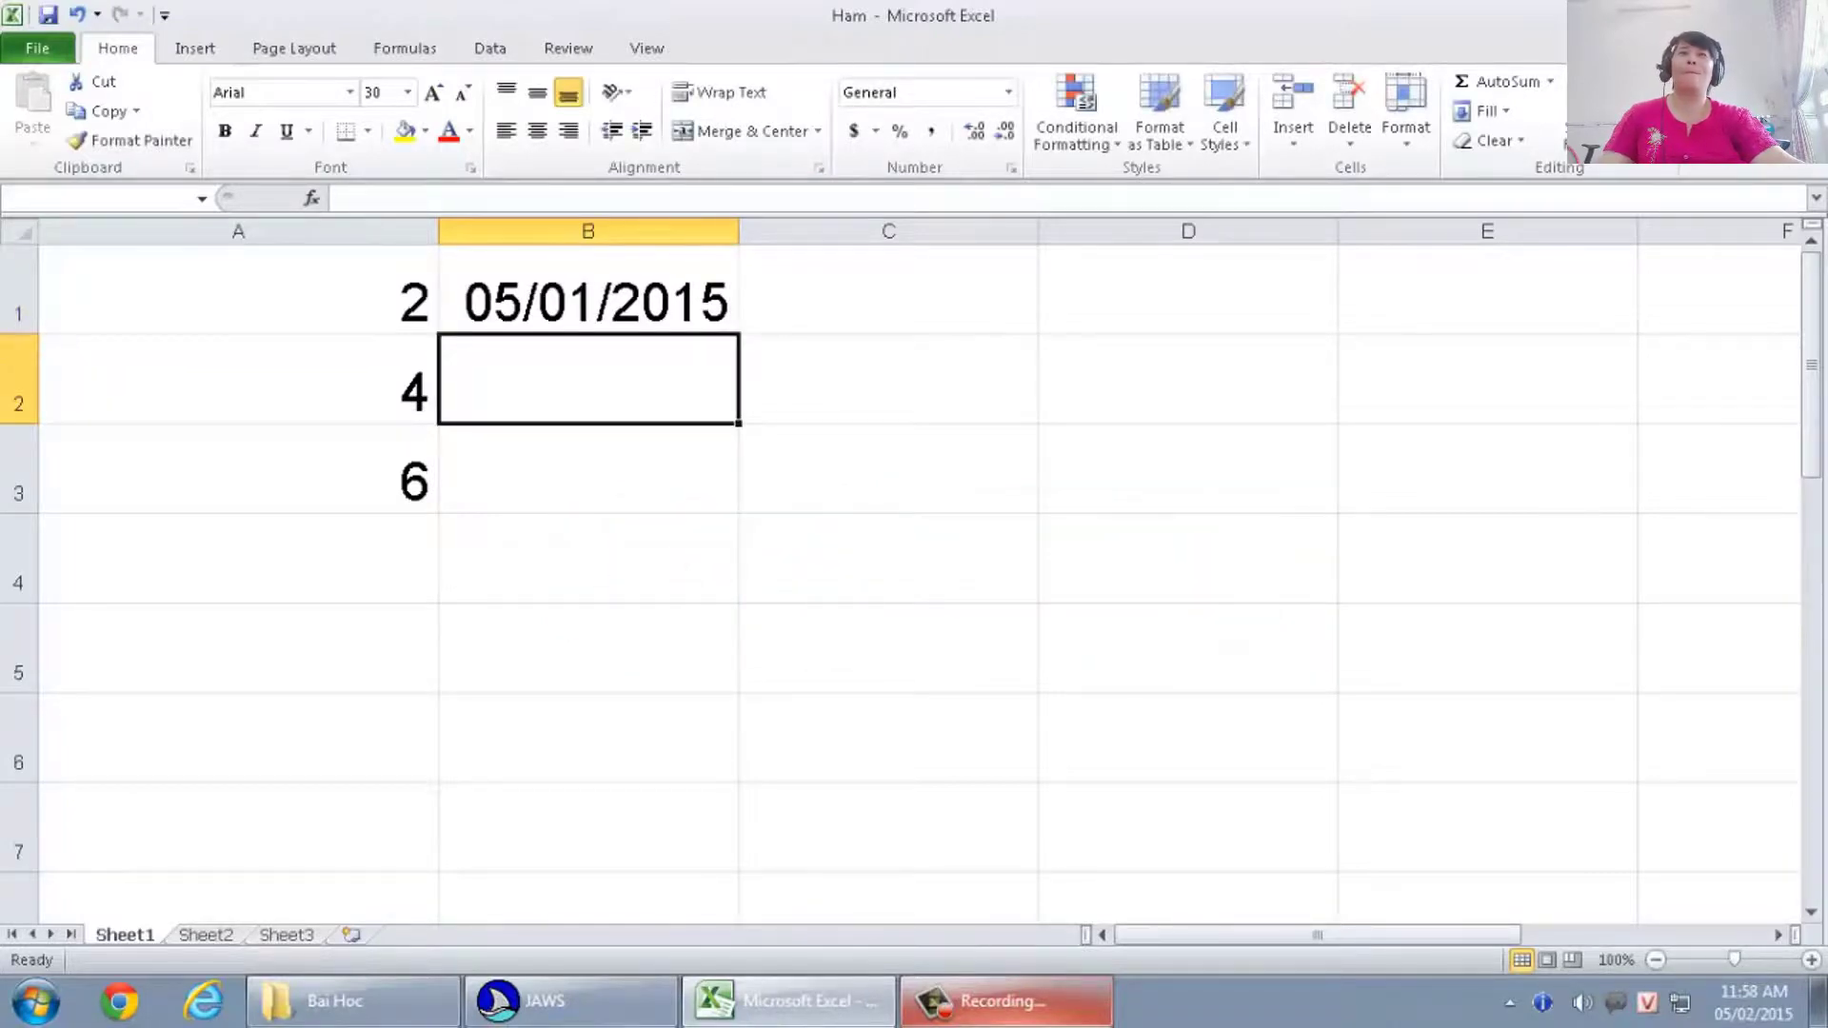
- Check B1's date format, then enter 5/2/2015 in C1 as the second date
{"action": "key", "text": "Up"}
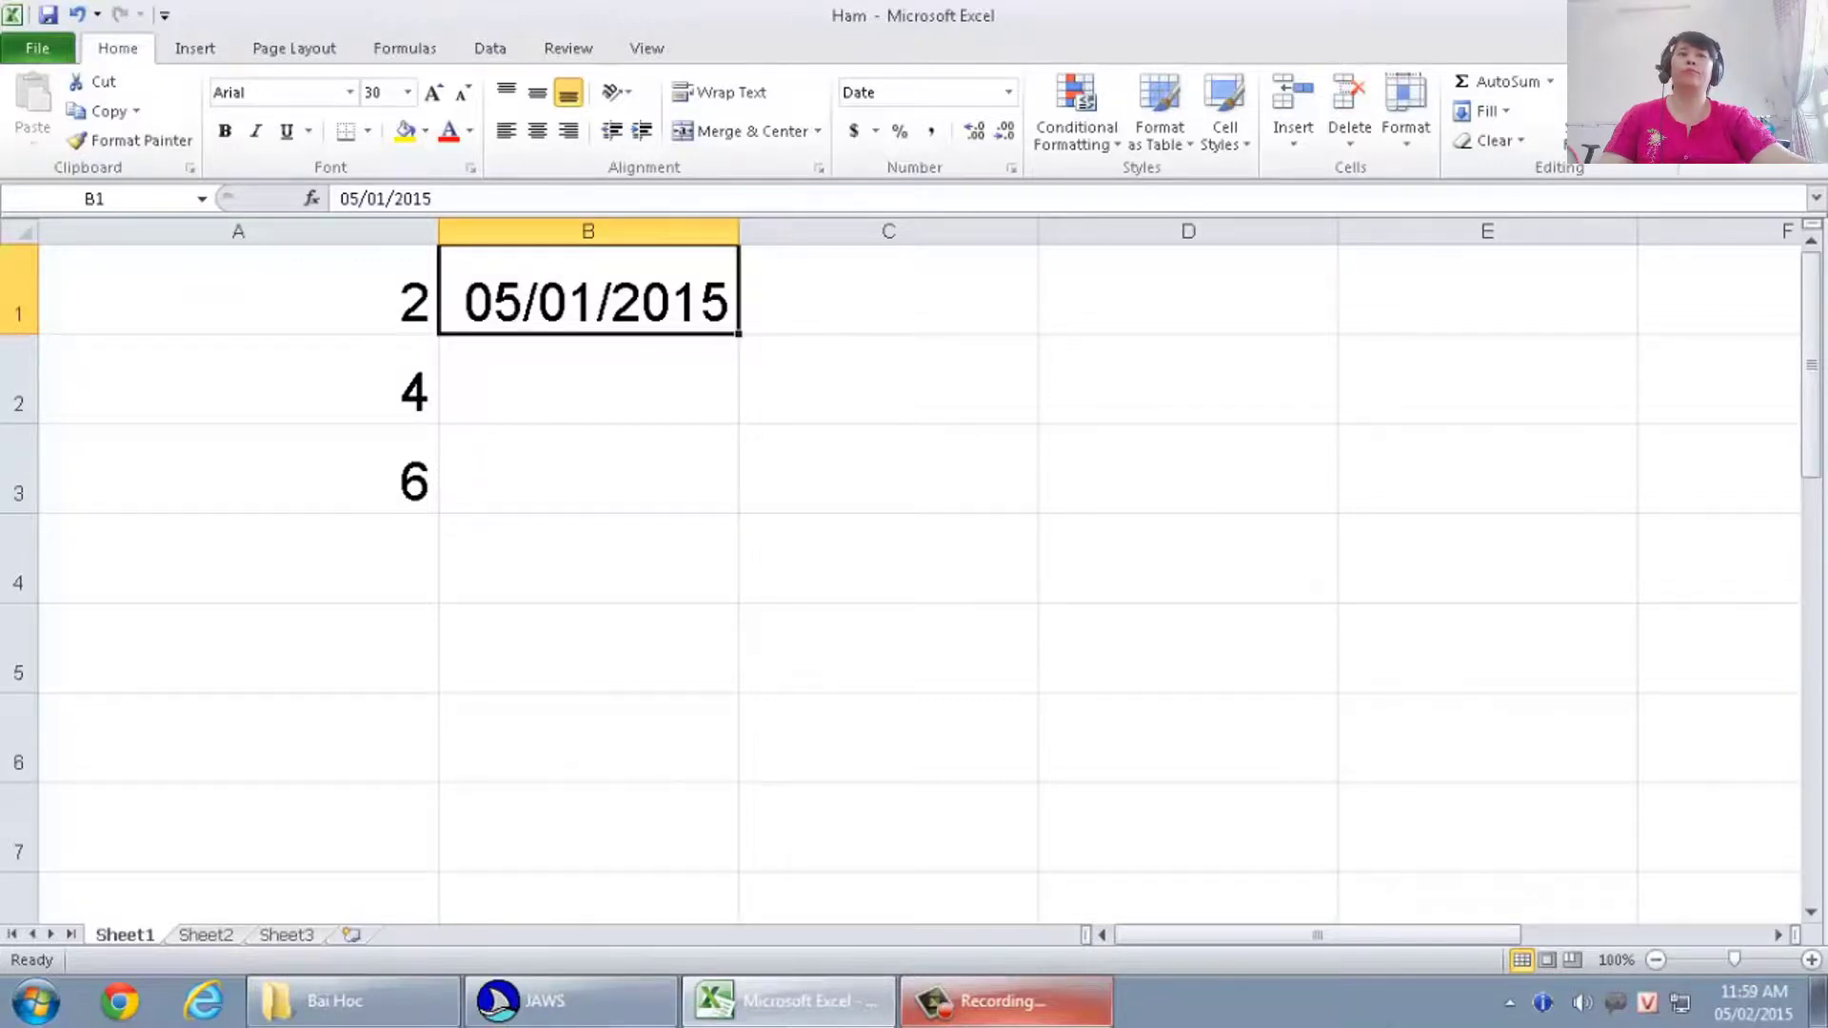
{"action": "key", "text": "Right"}
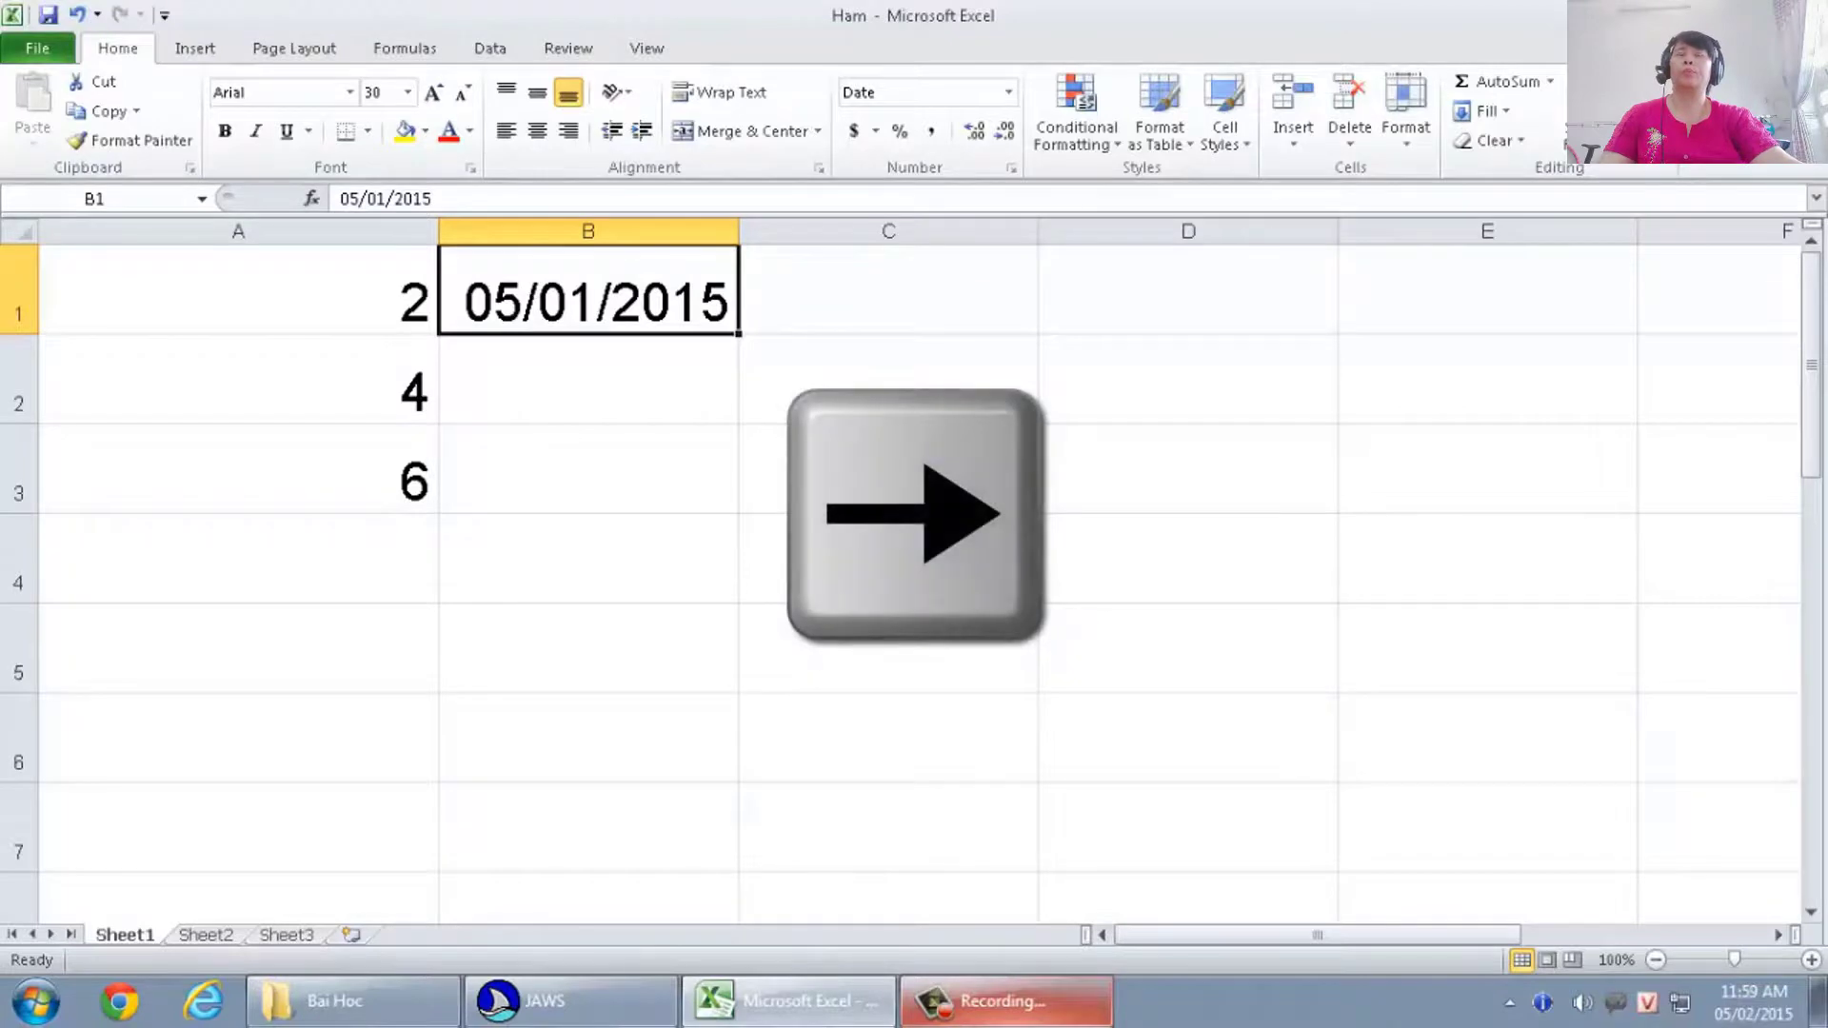
{"action": "key", "text": "Right"}
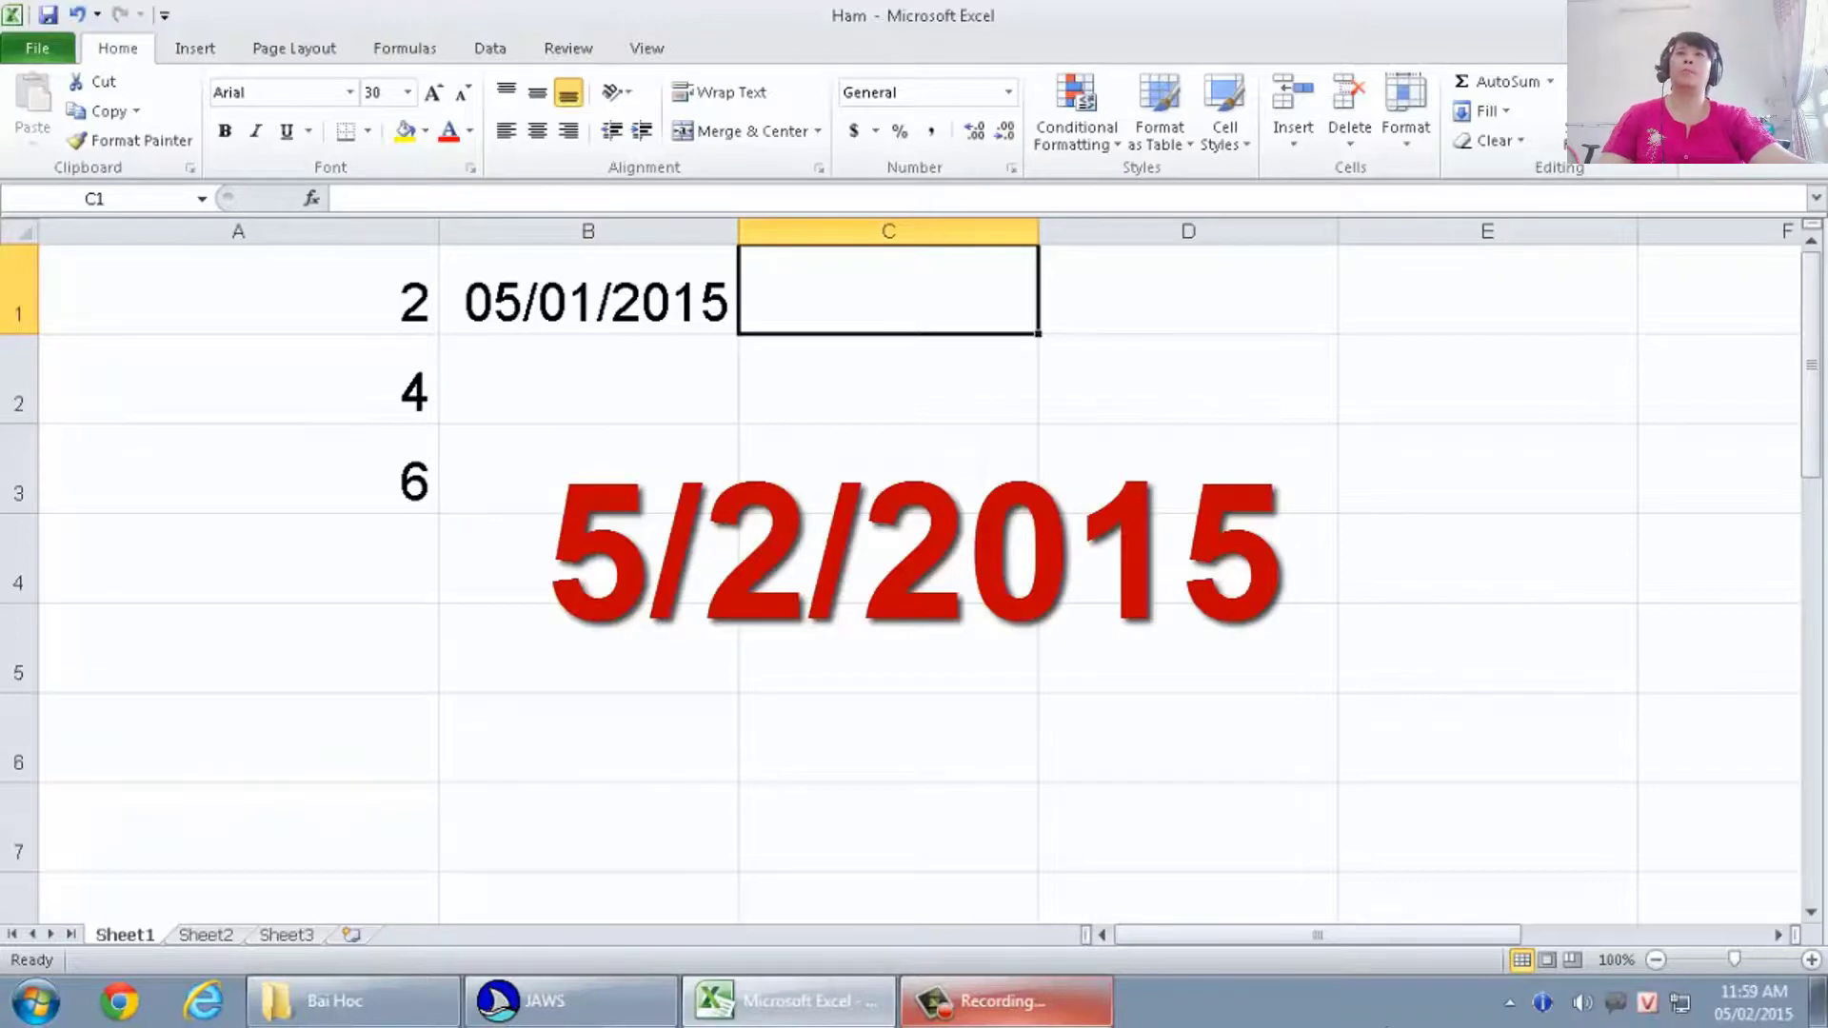
{"action": "type", "text": "5/2"}
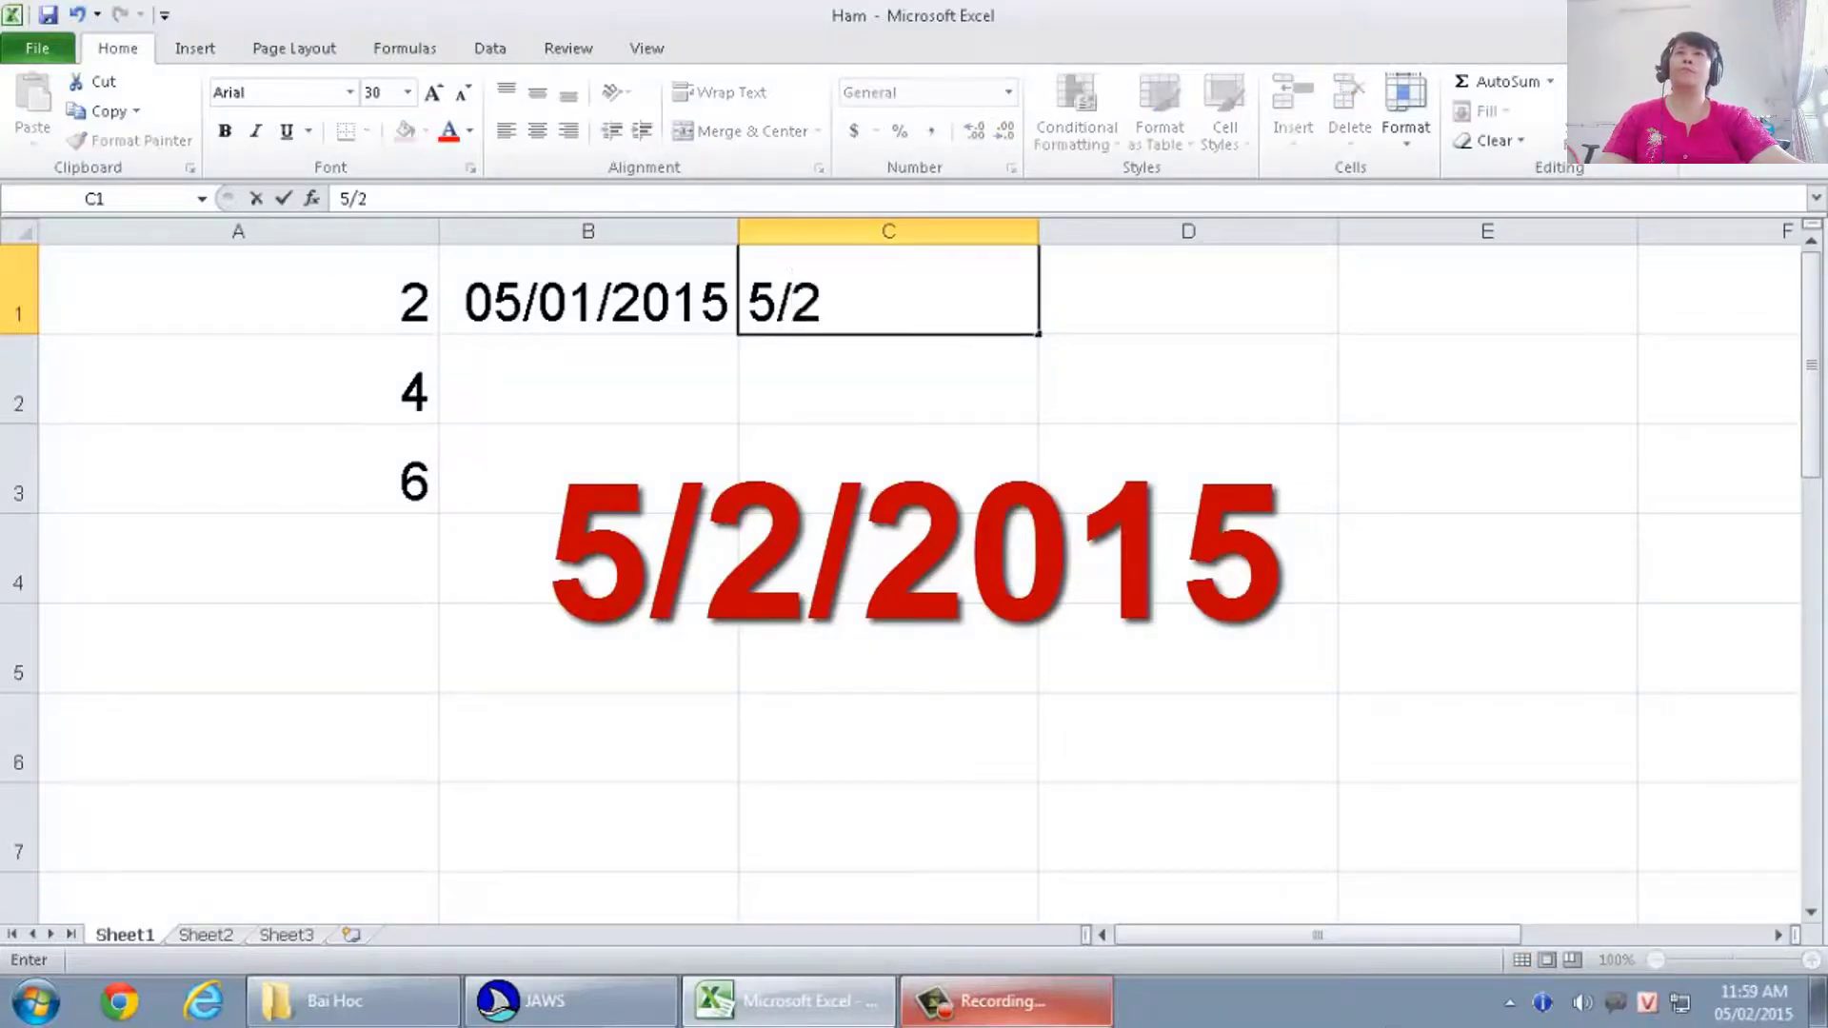
{"action": "type", "text": "/2"}
{"action": "type", "text": "015"}
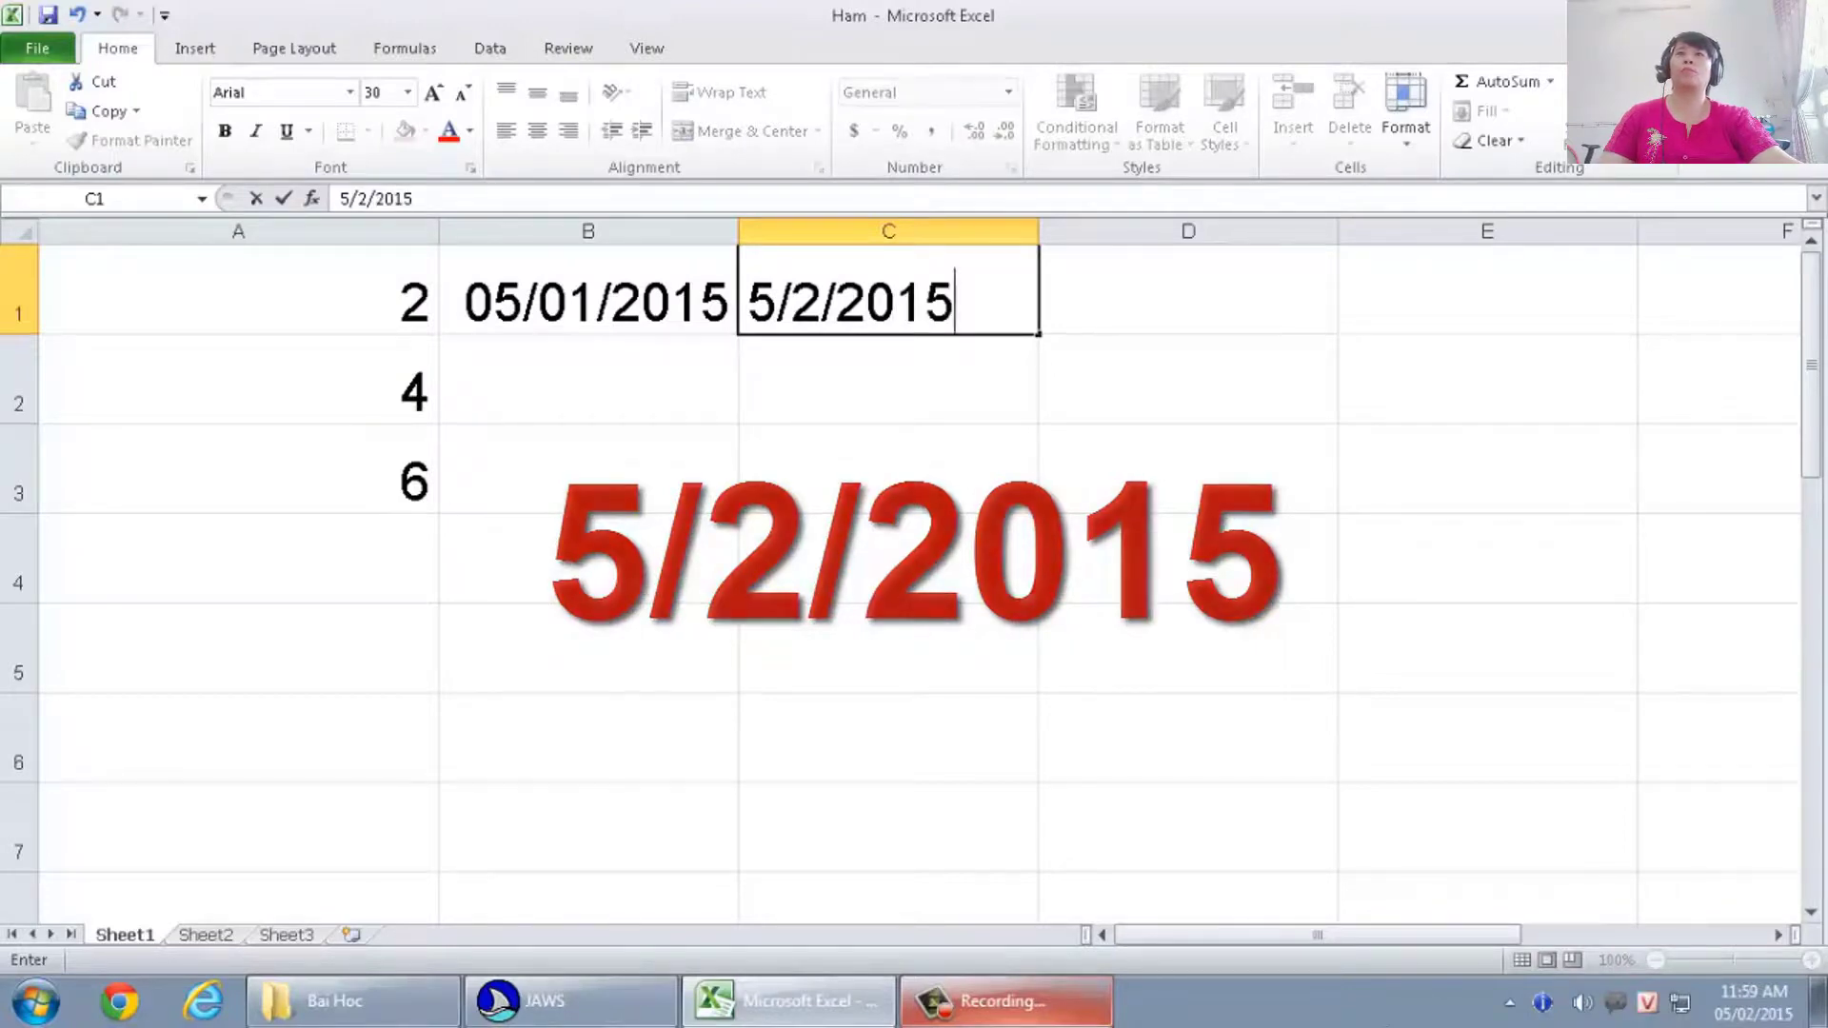
{"action": "key", "text": "Tab"}
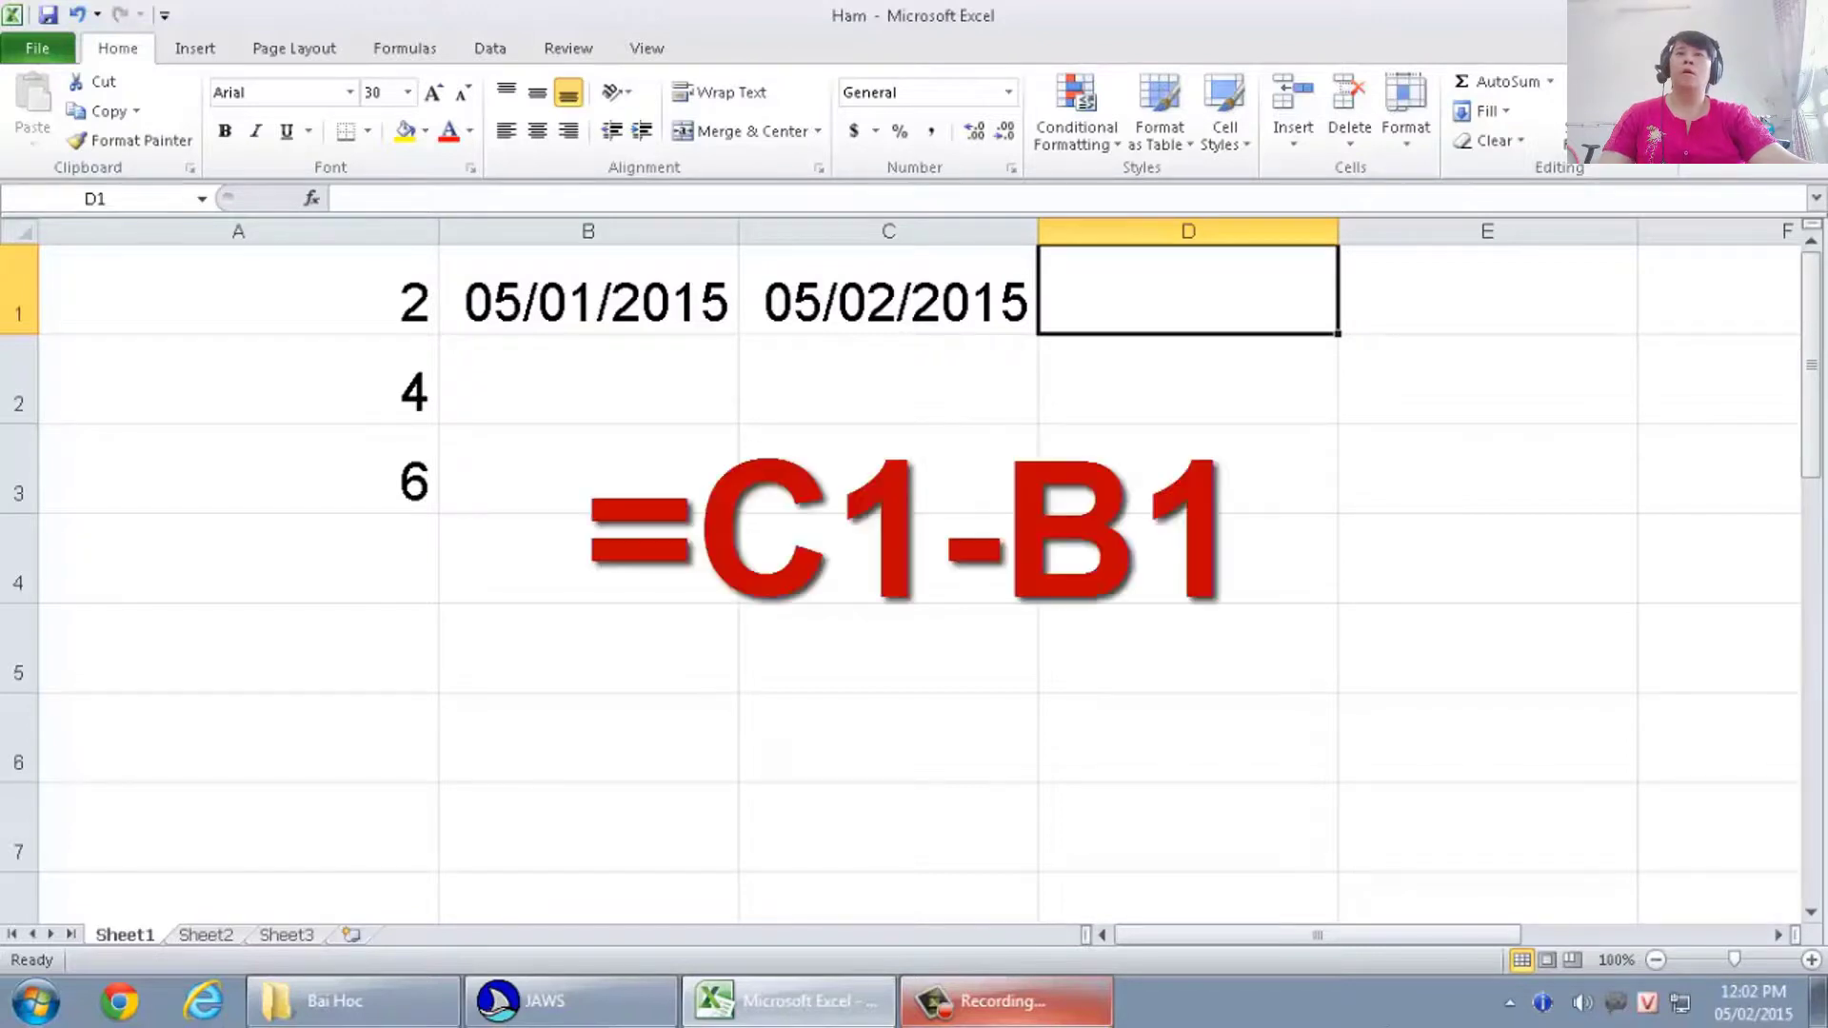
- Enter the formula =C1-B1 in D1 and confirm it returns 31 days
{"action": "type", "text": "="}
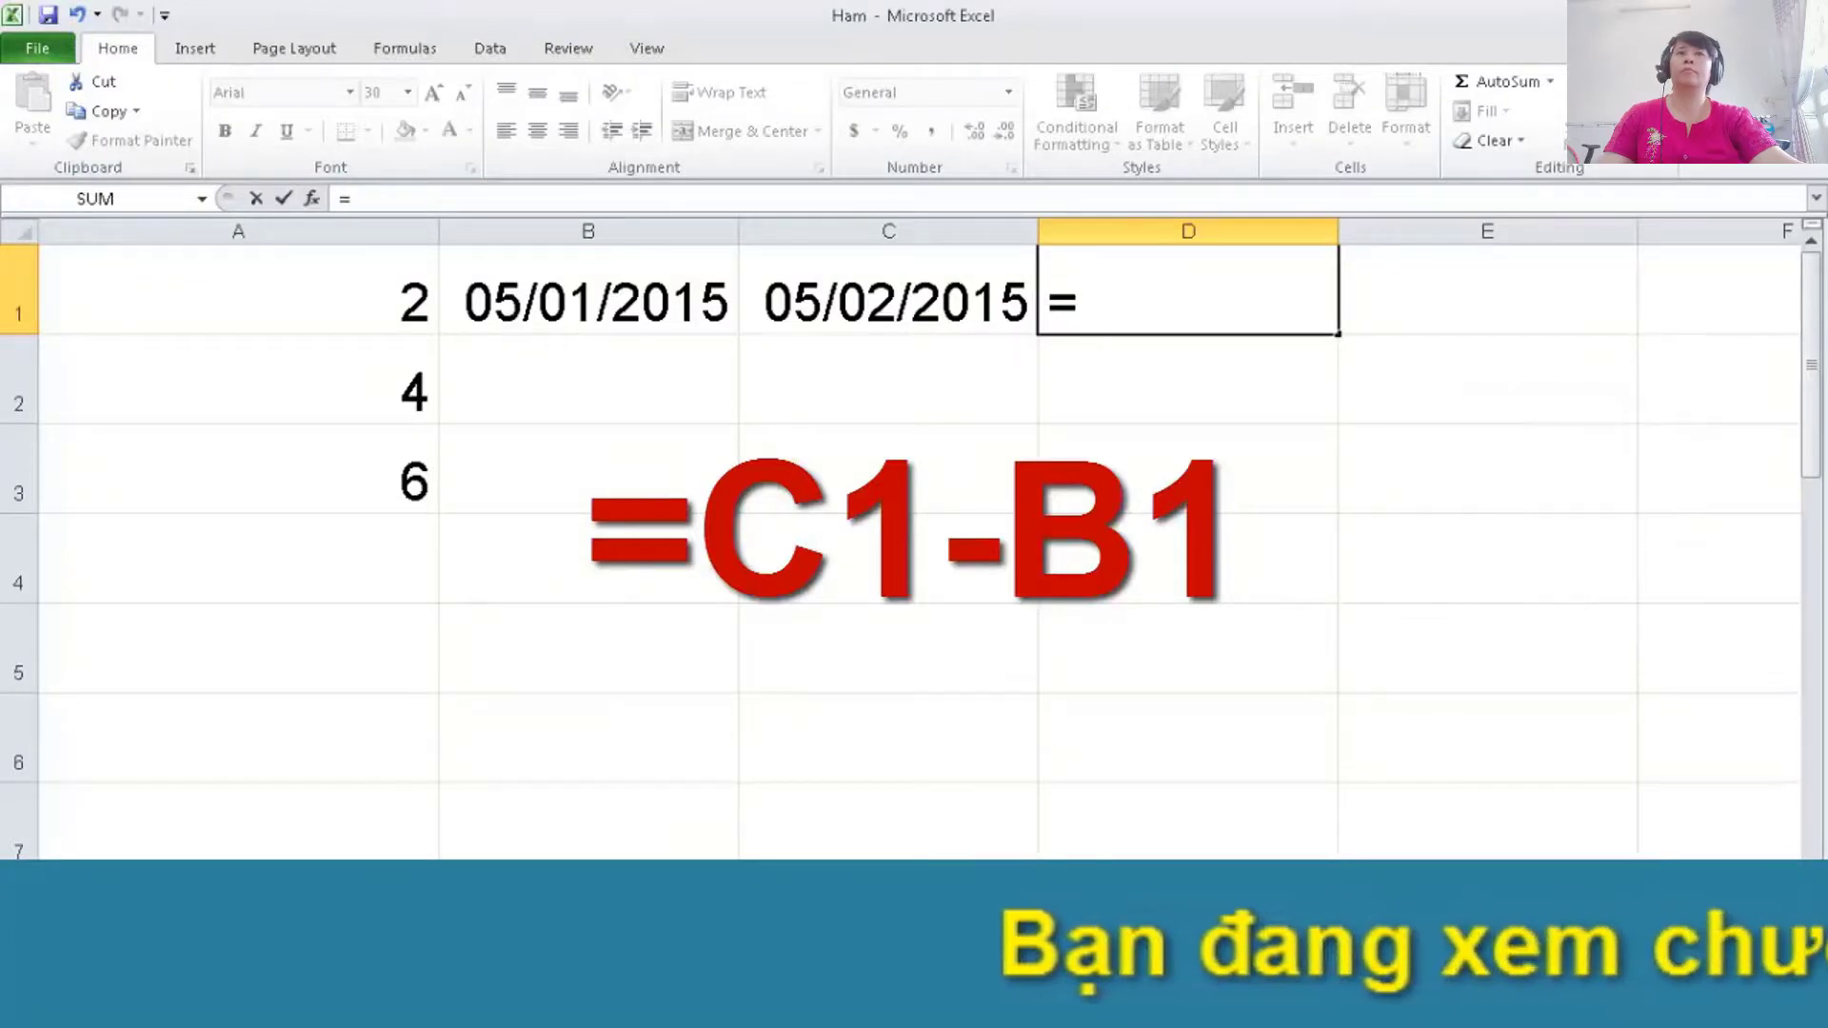
{"action": "key", "text": "Left"}
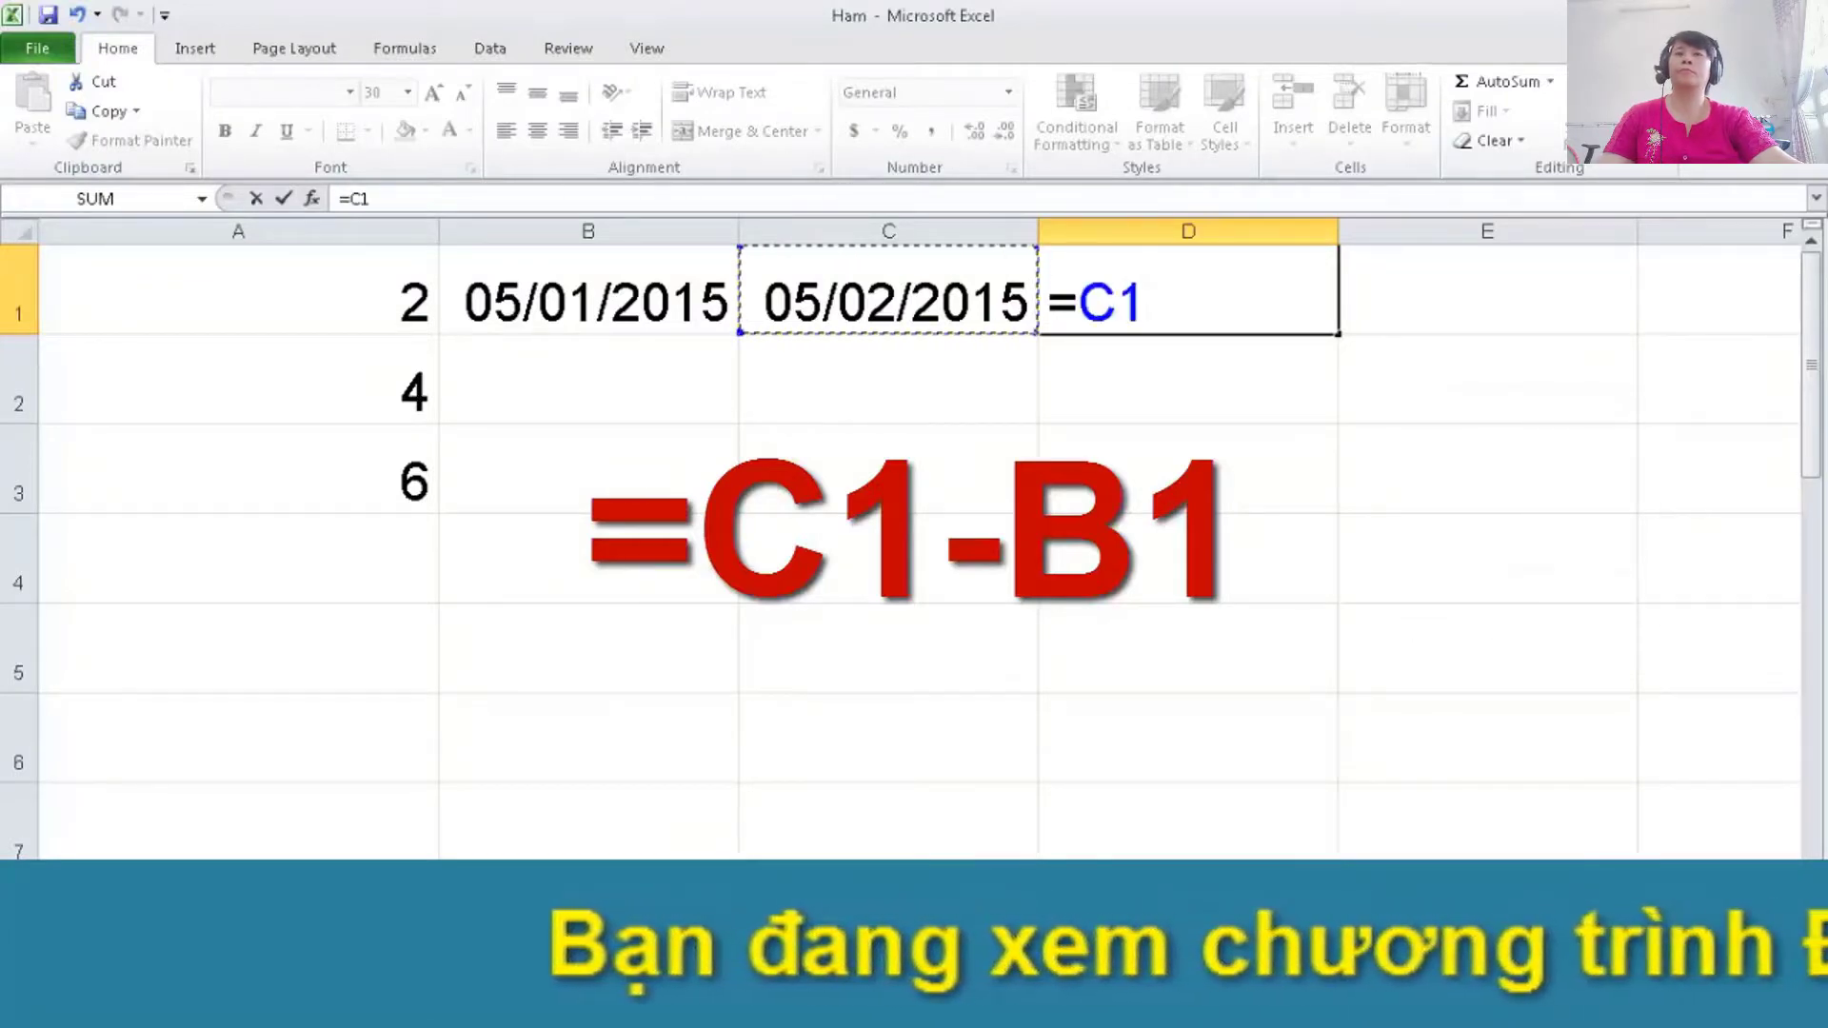
{"action": "type", "text": "-"}
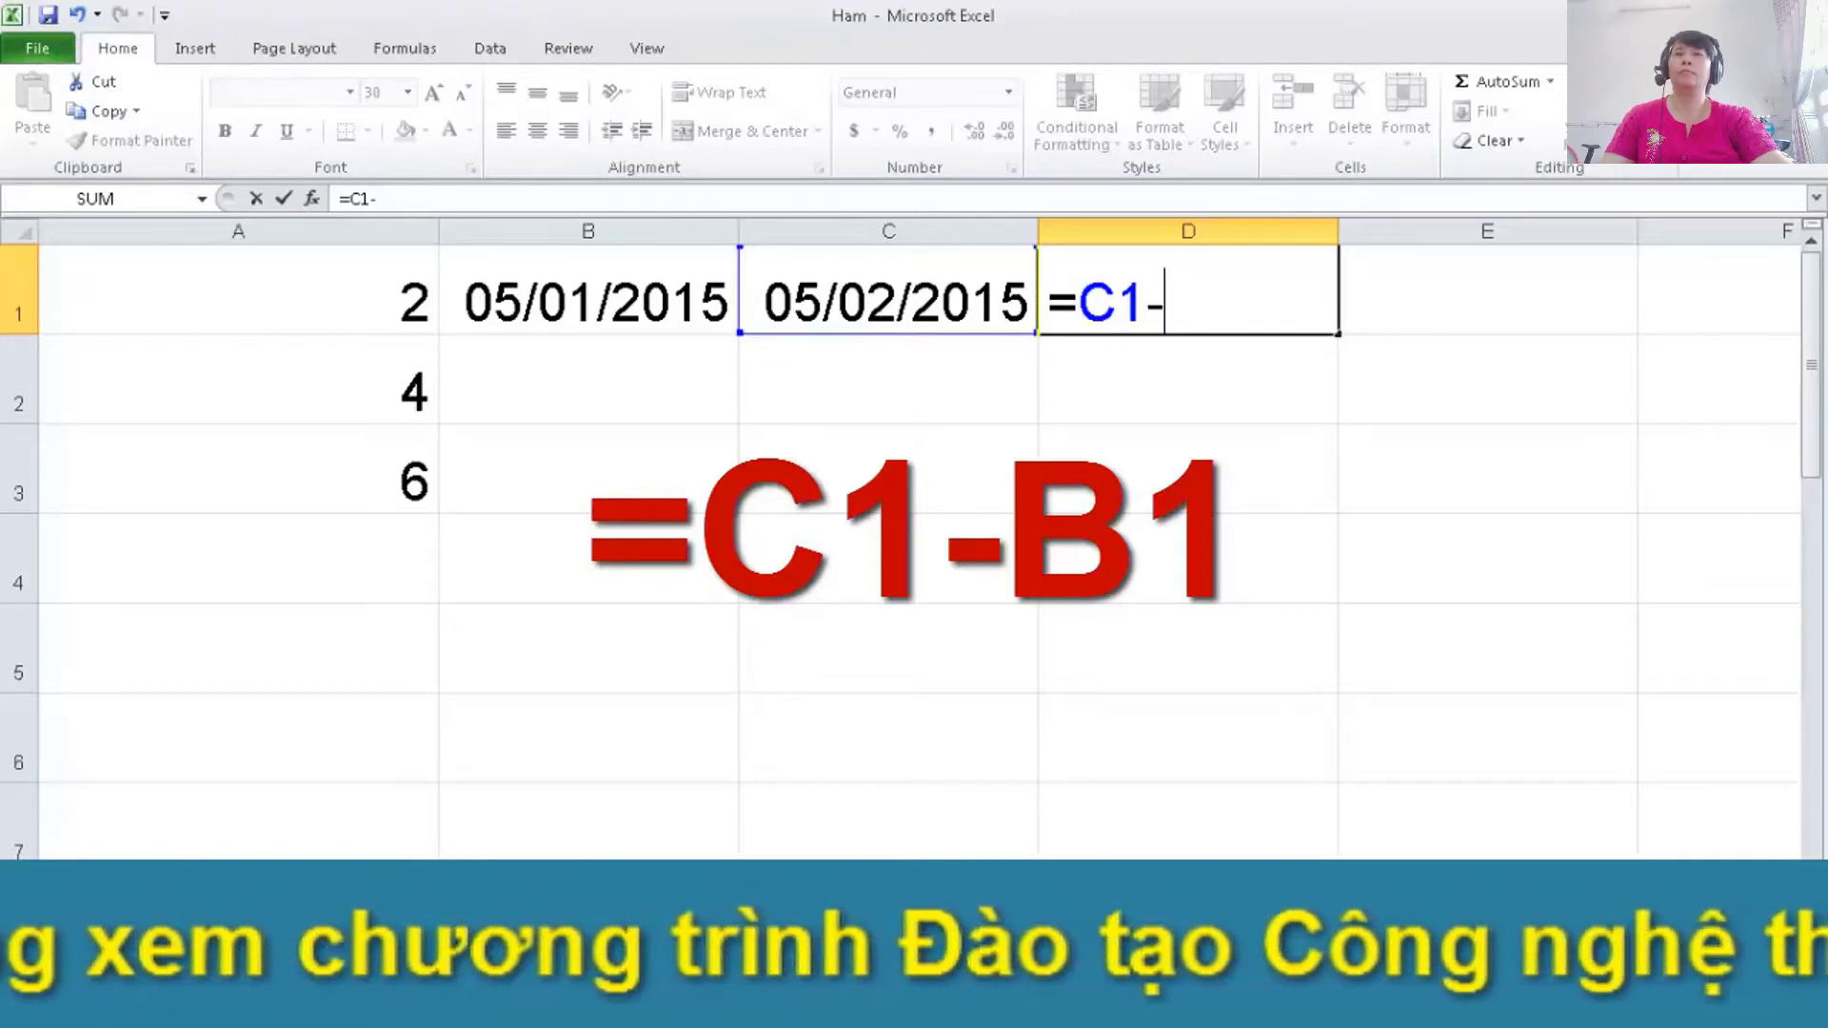
{"action": "key", "text": "Left"}
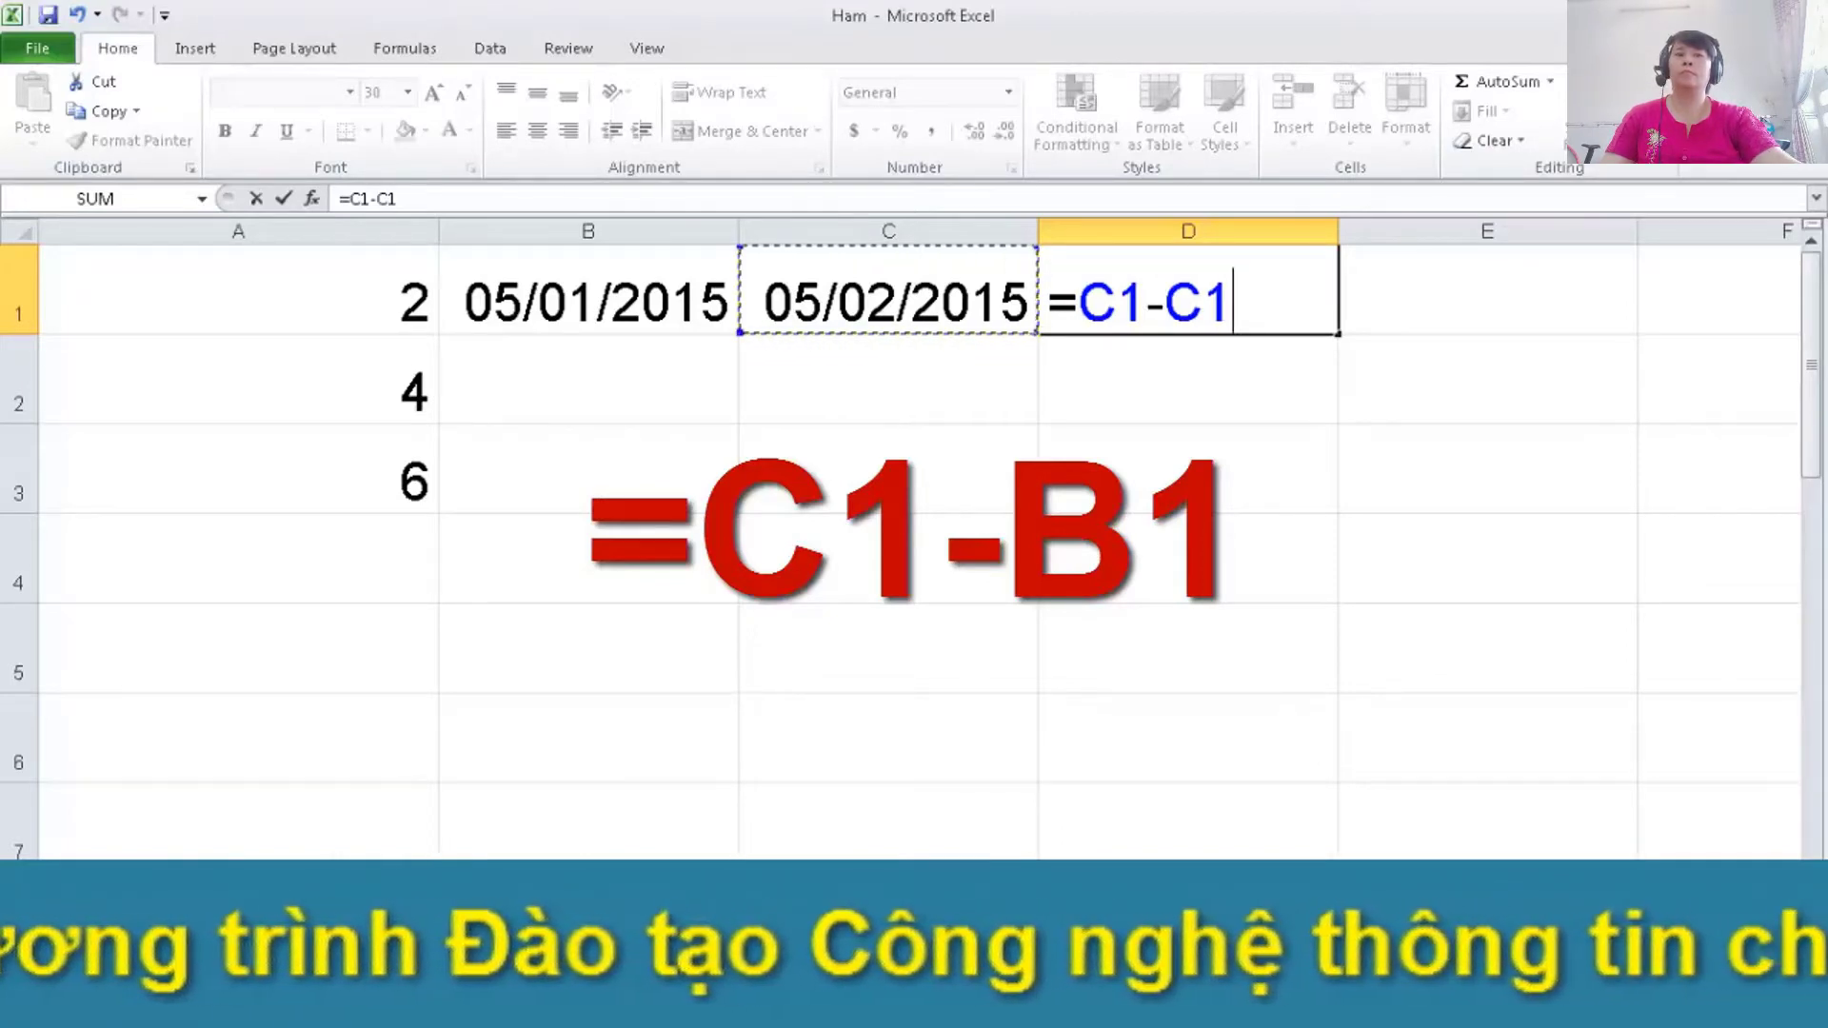
{"action": "key", "text": "Left"}
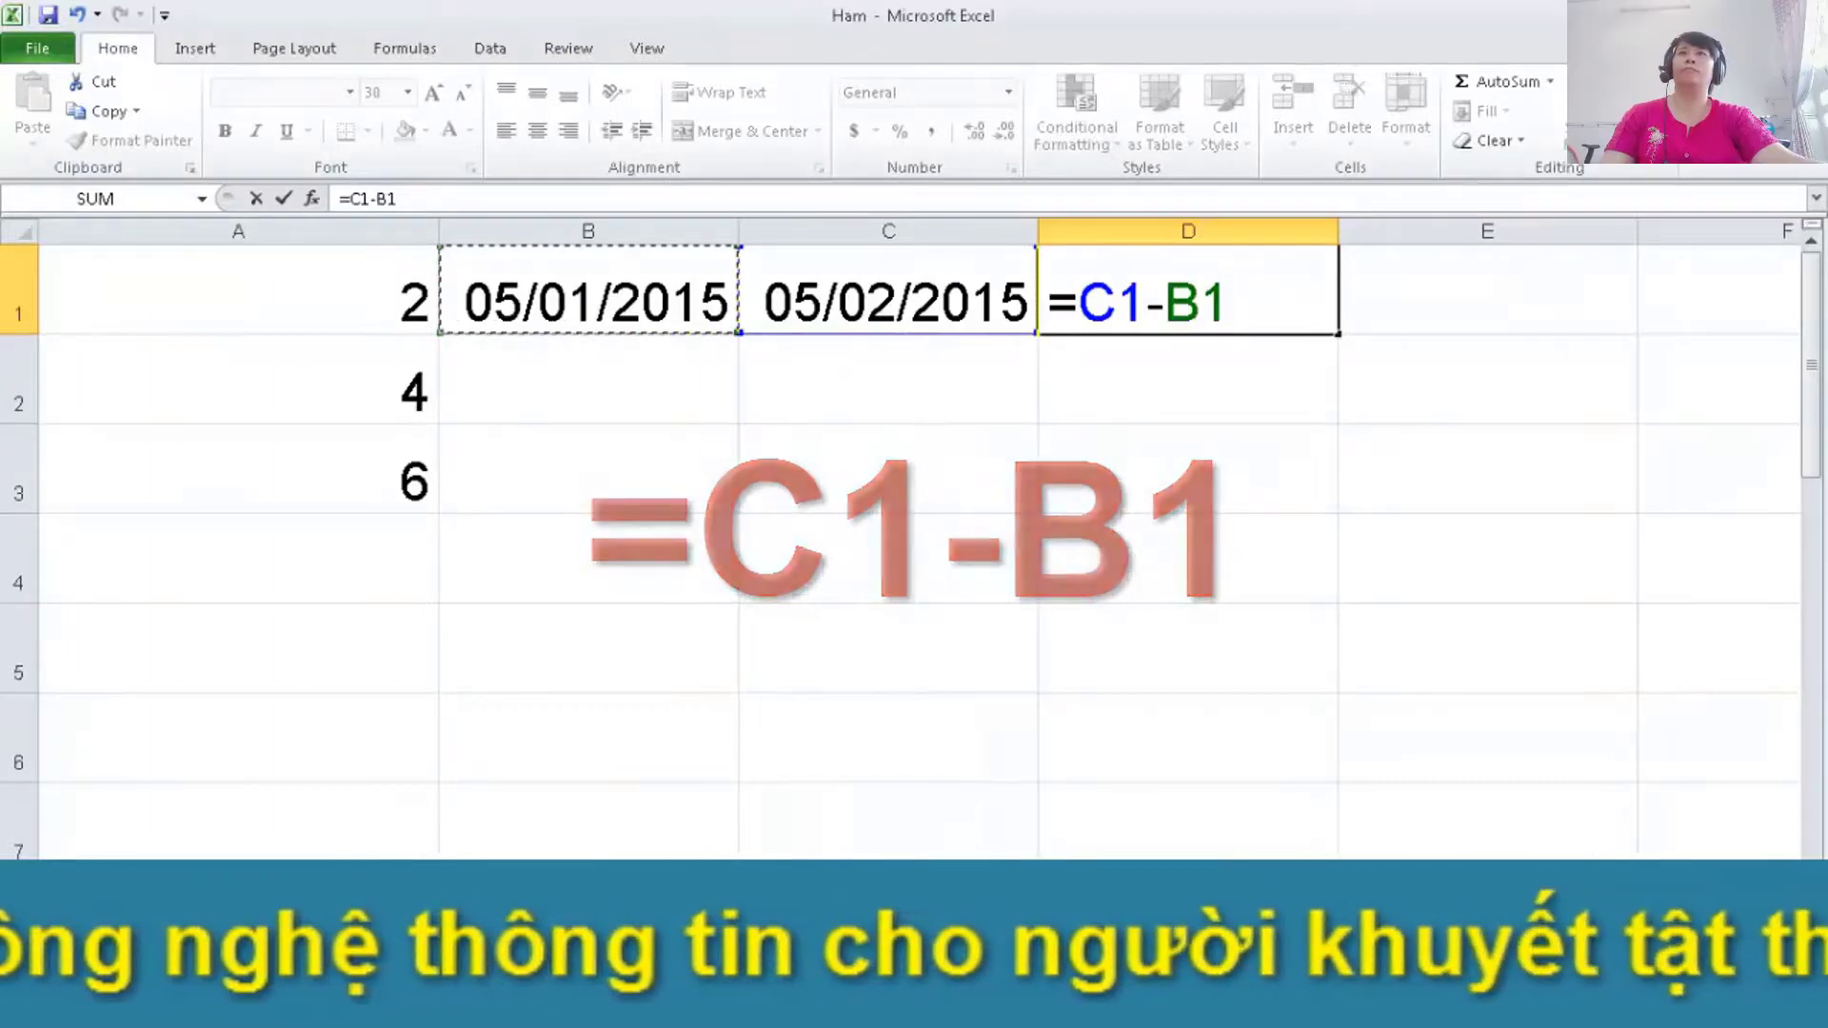
{"action": "key", "text": "Return"}
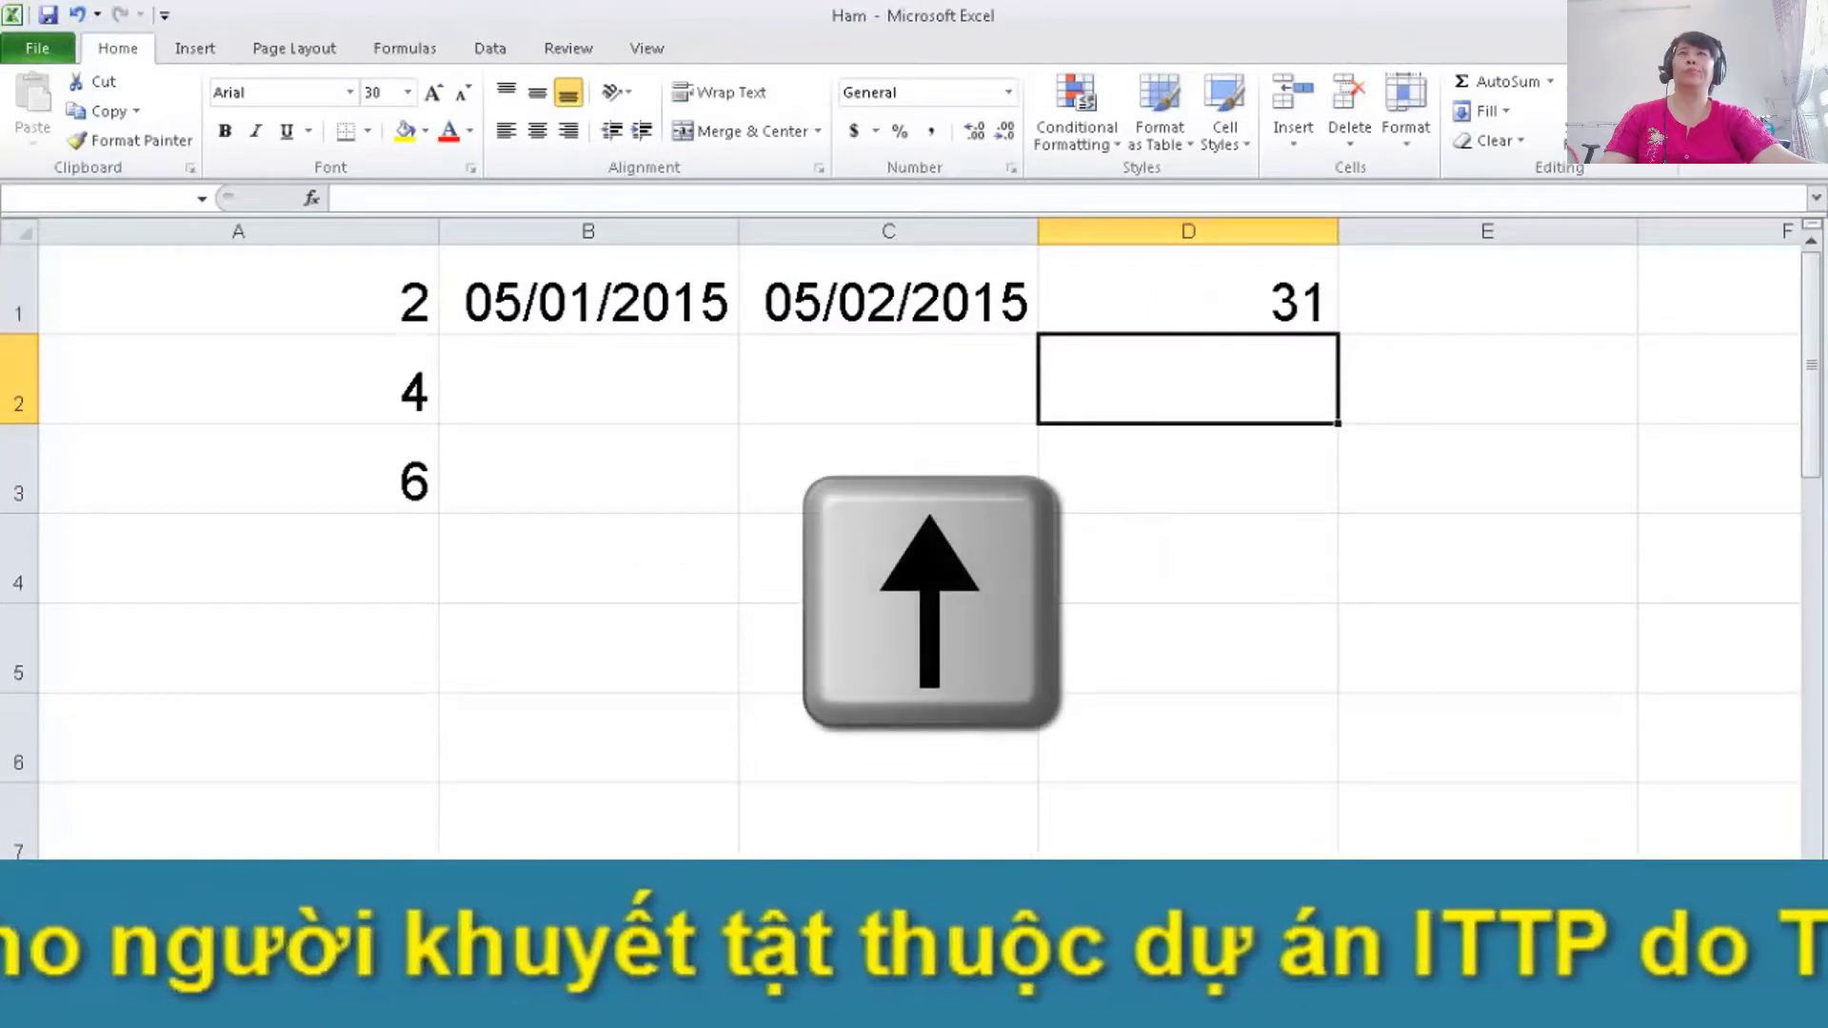
{"action": "key", "text": "Up"}
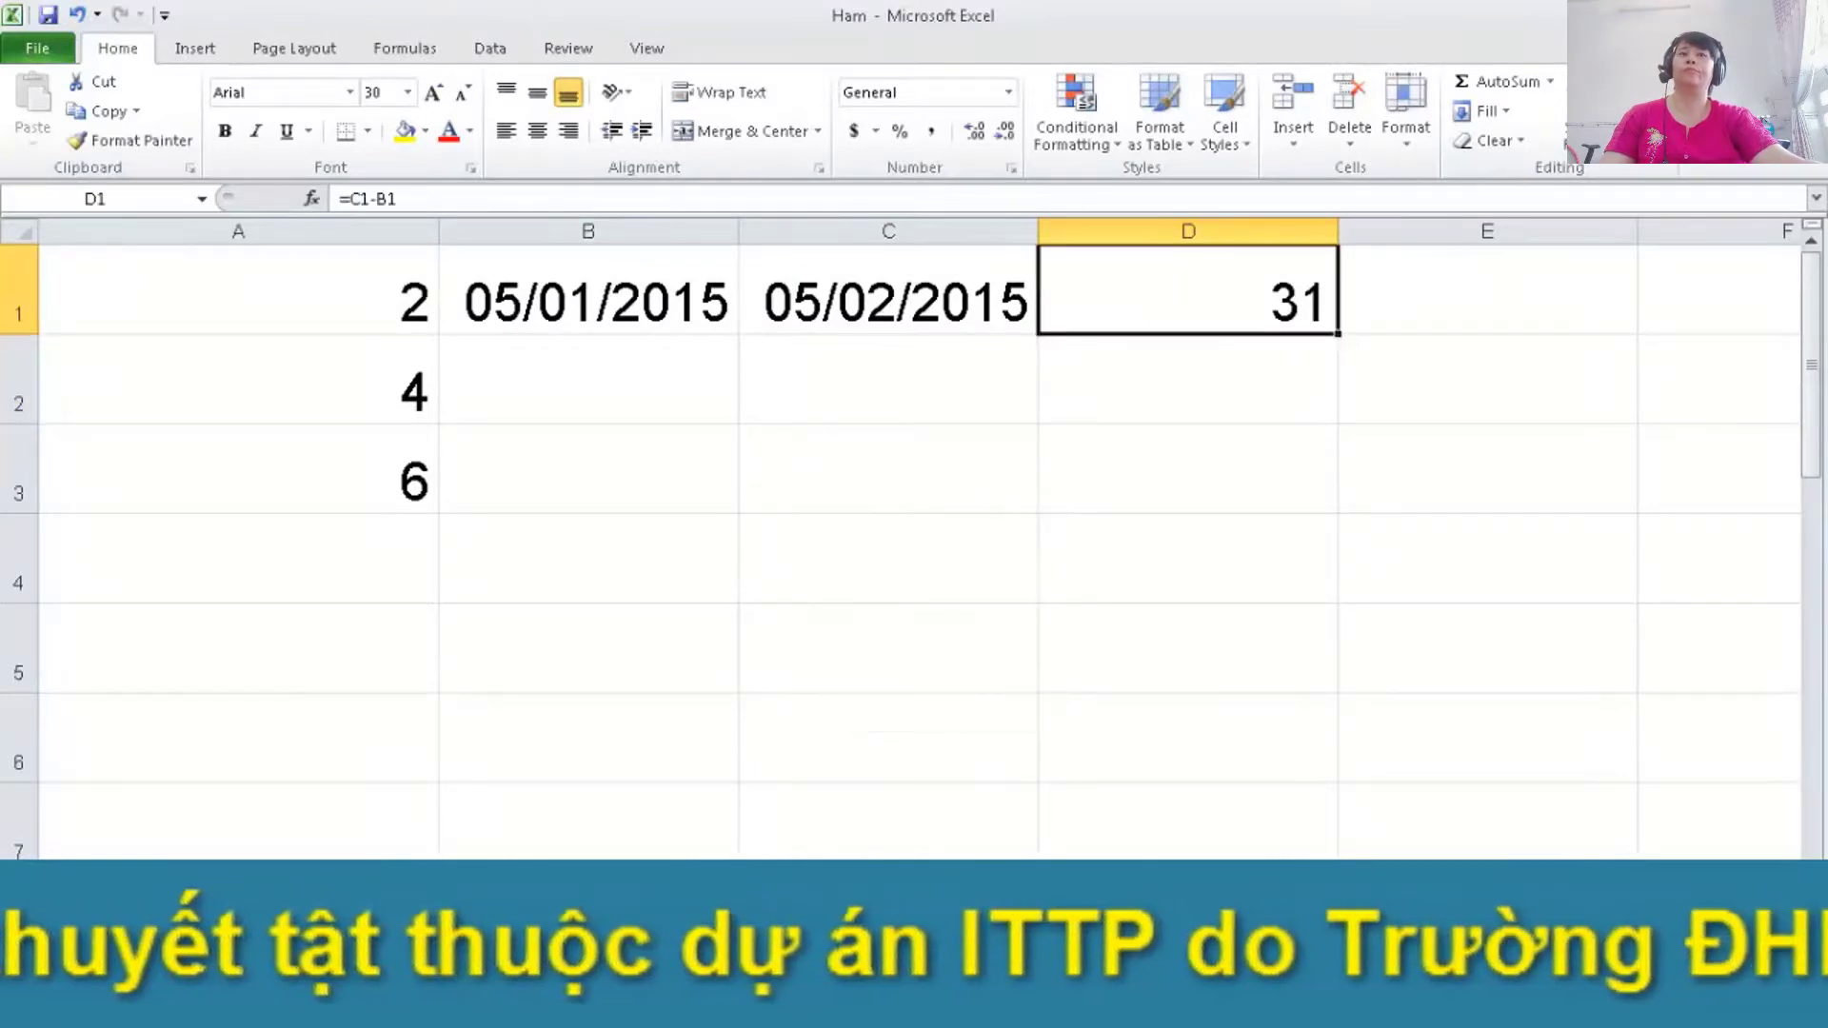